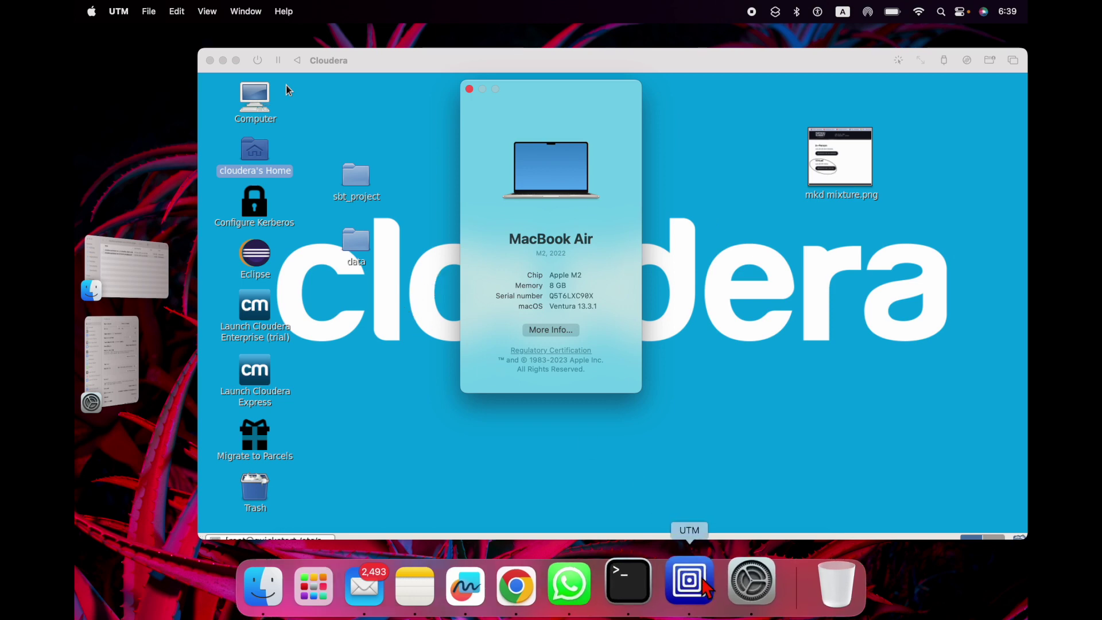
Bring the Cloudera VM window forward in UTM, then switch to the Mac terminal
left_click(692, 585)
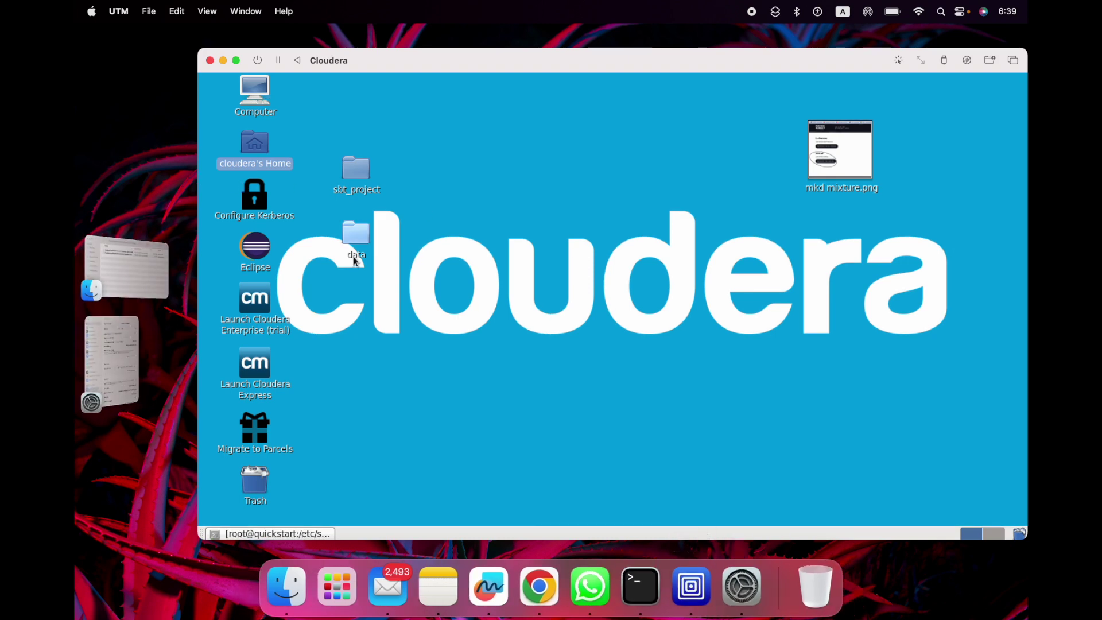
left_click(641, 583)
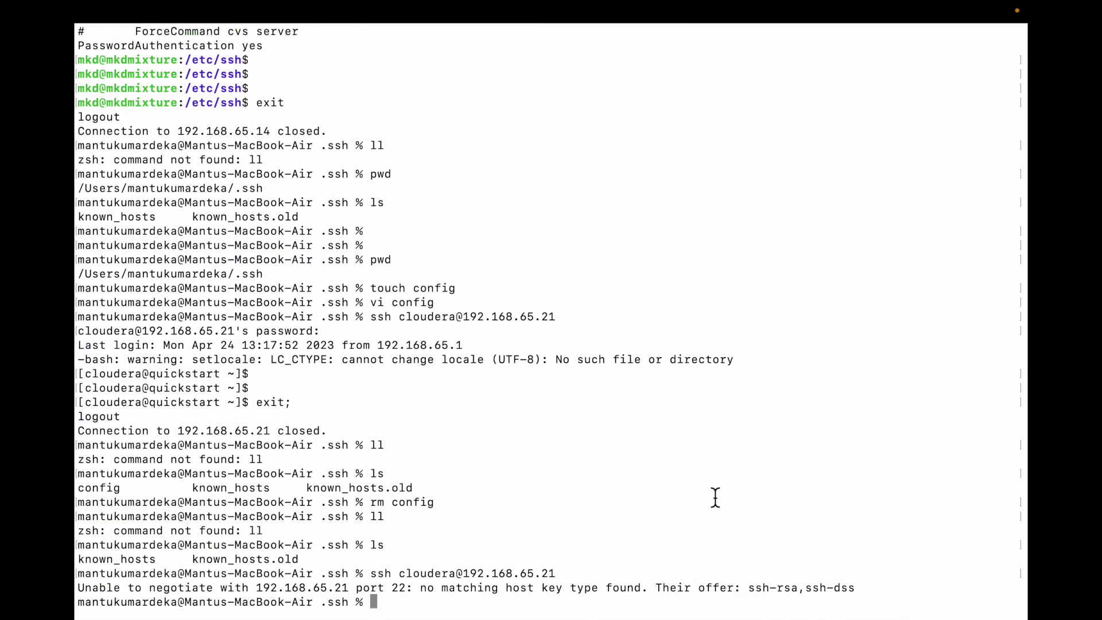
key("Return")
key("Return")
key("Return")
key("Return")
key("Return")
key("Return")
key("Return")
key("Return")
key("Return")
key("Return")
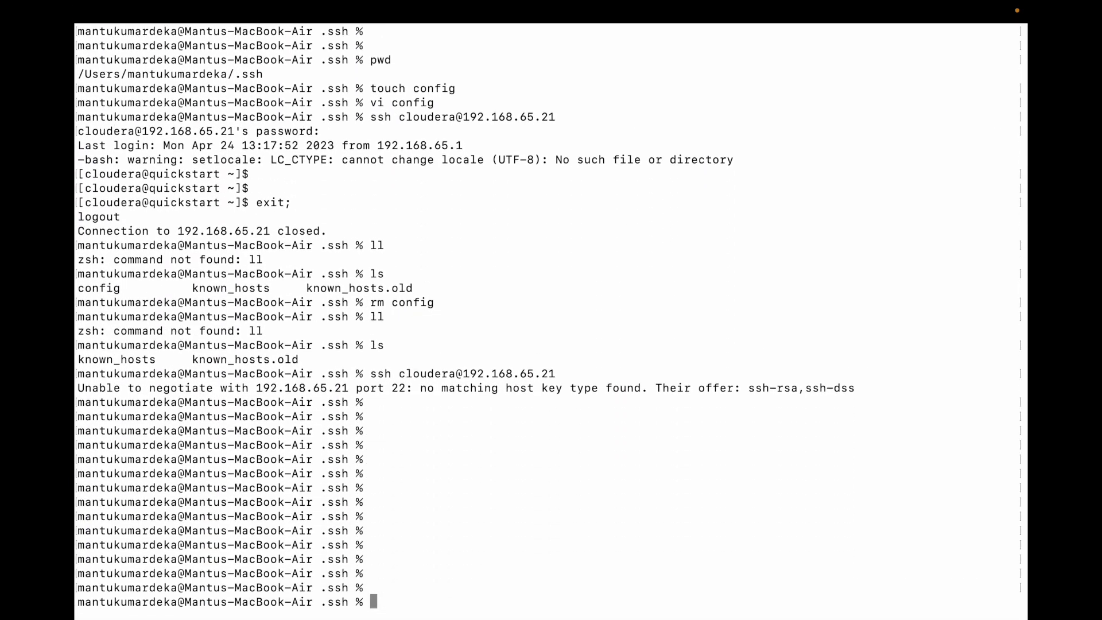
key("Up")
key("Return")
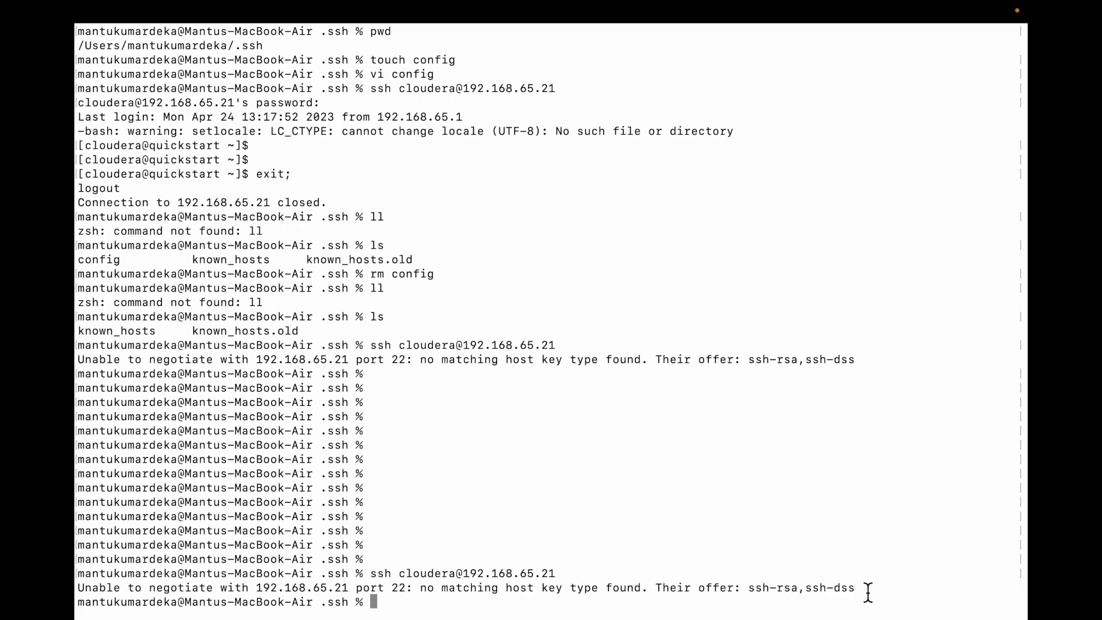
key("super+plus")
key("super+plus")
key("super+plus")
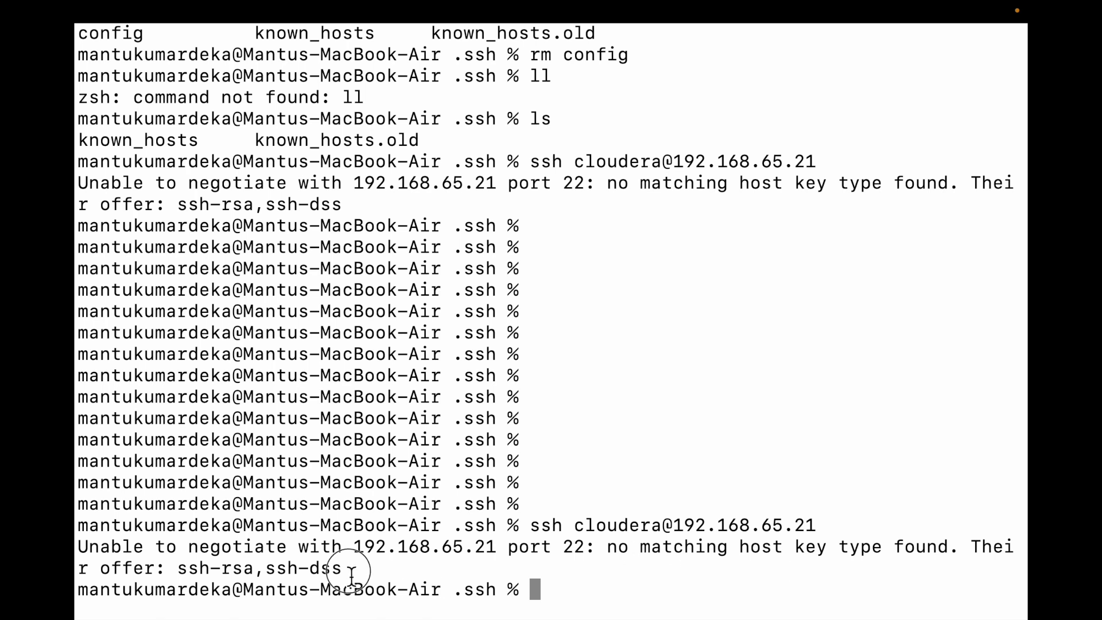
Highlight the failed ssh command, port 22 and the address 192.168.65.21
triple_click(226, 557)
left_click_drag(226, 557, 81, 524)
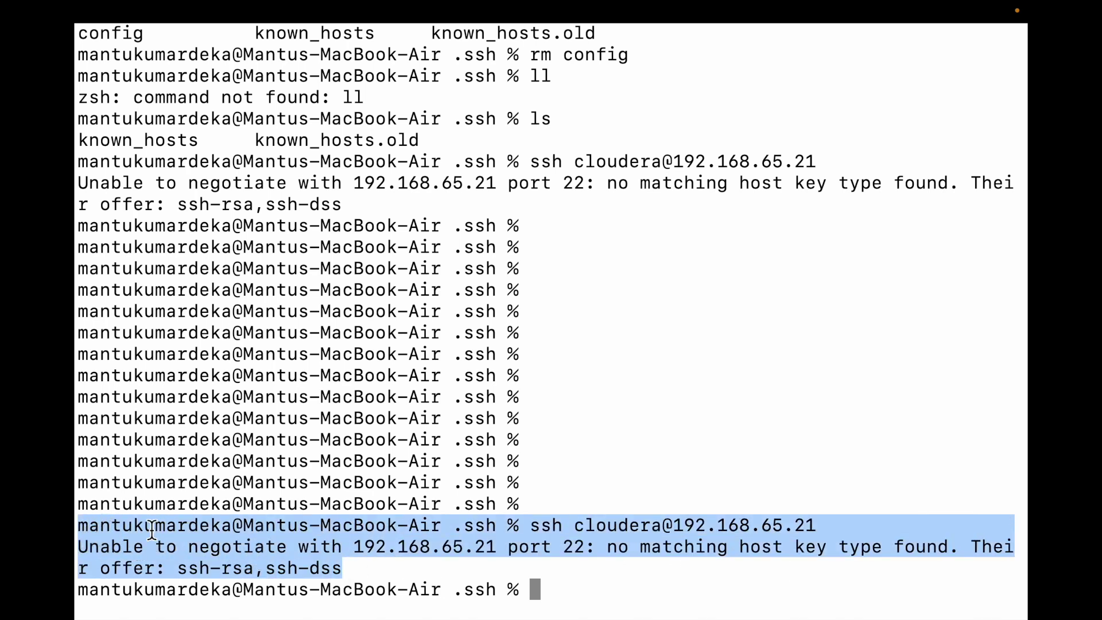
double_click(584, 549)
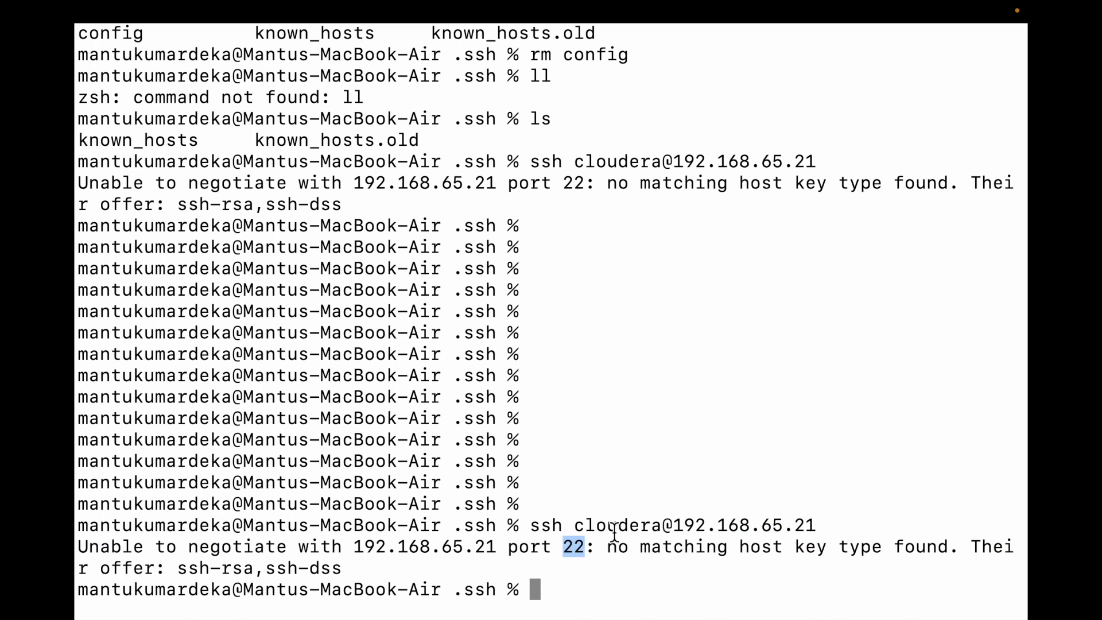
double_click(743, 528)
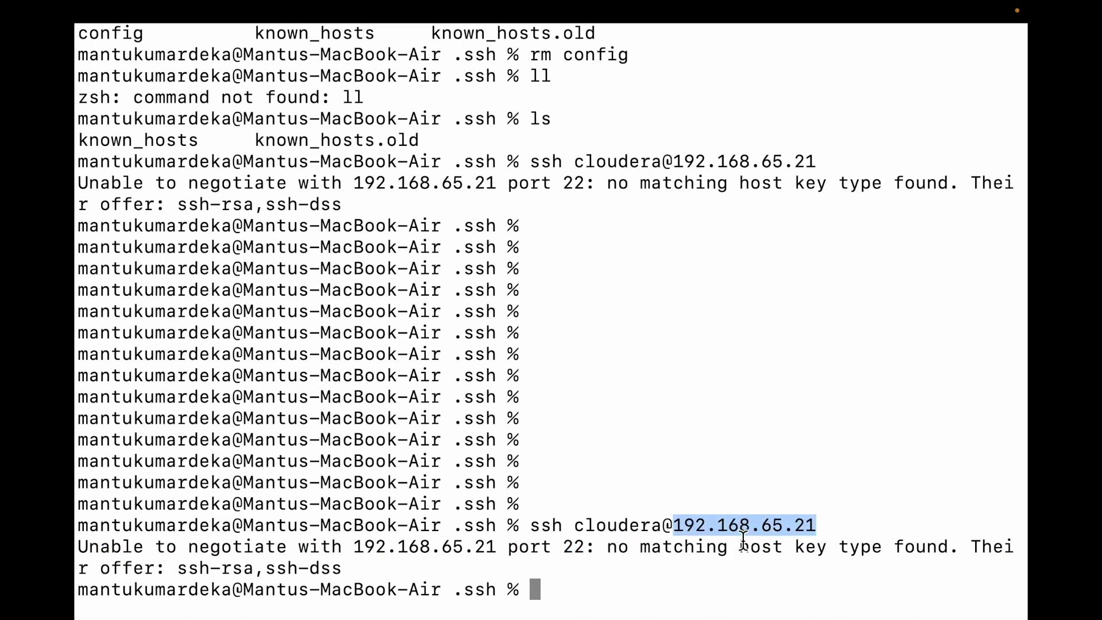
left_click(739, 577)
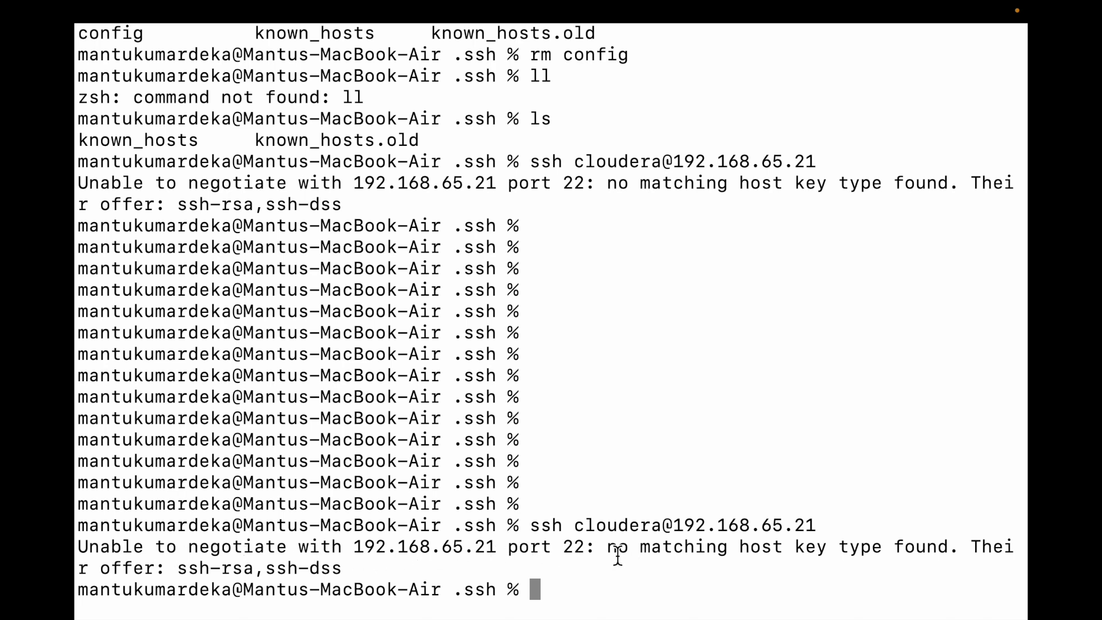
Highlight 'no matching host key type found' and the offered ssh-rsa,ssh-dss, then return to the VM
left_click(636, 556)
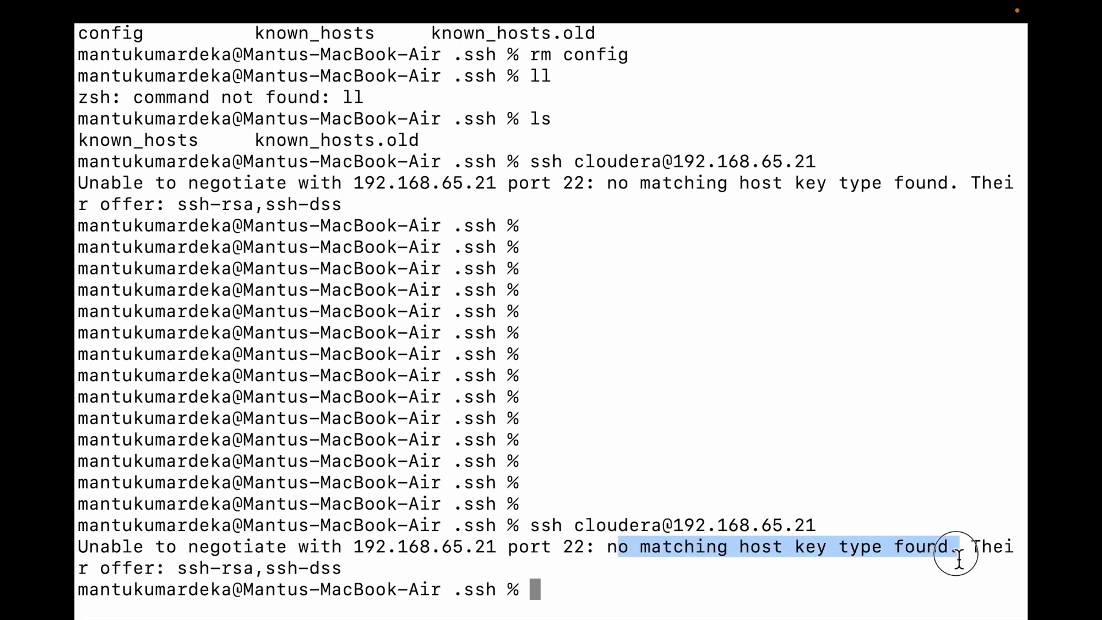
left_click_drag(635, 555, 984, 566)
left_click_drag(348, 570, 179, 571)
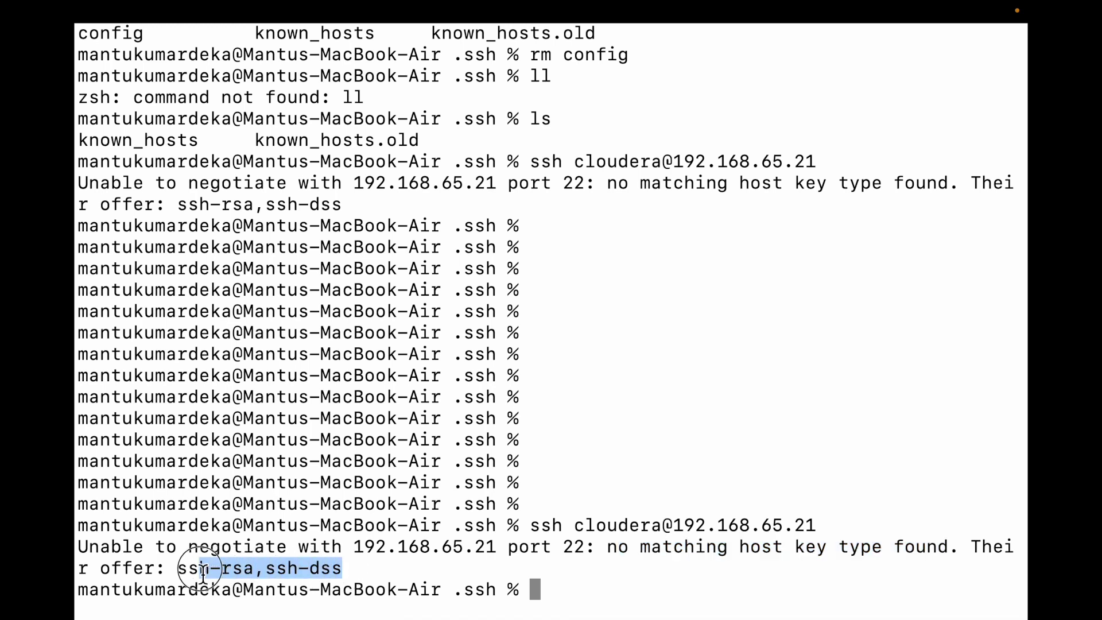
left_click(608, 585)
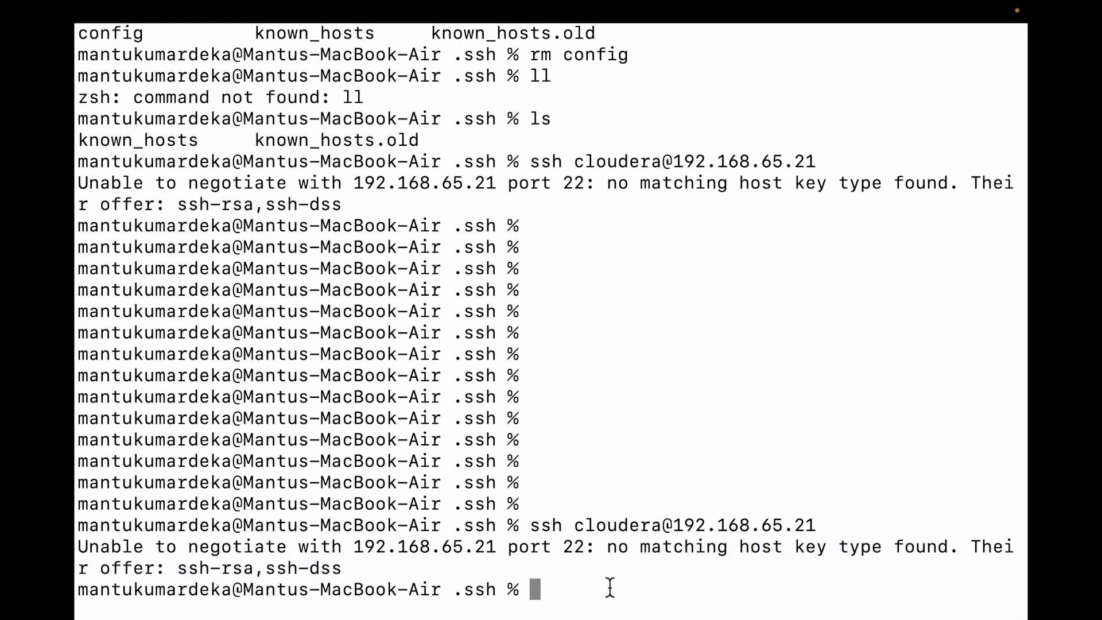
key("Return")
key("Return")
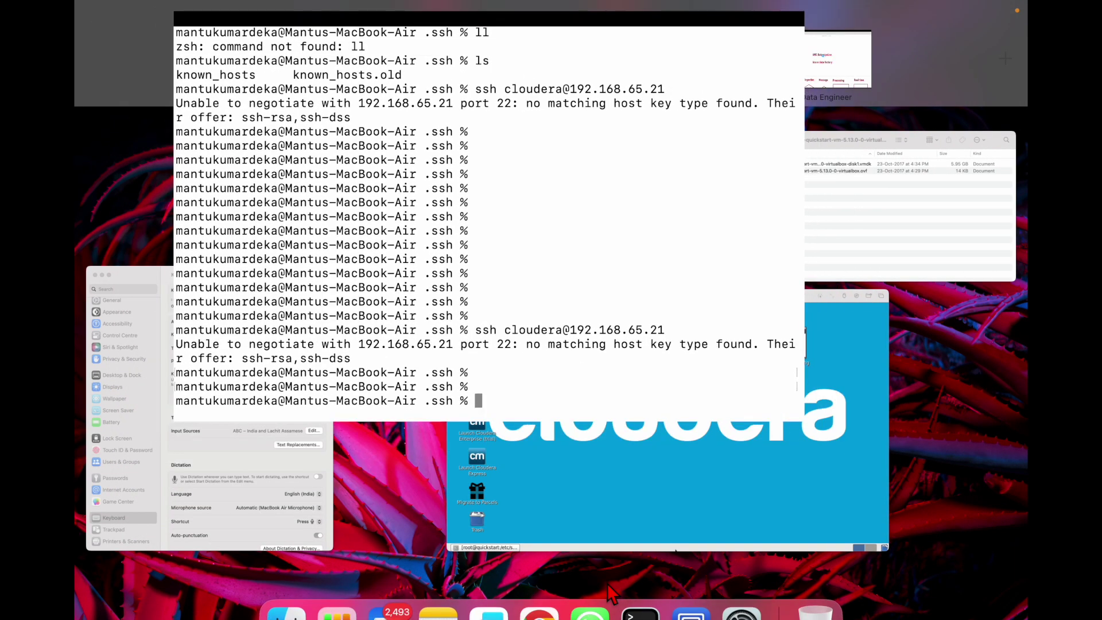
key("ctrl+Up")
Open and close the cloudera home folder, then open a terminal from the VM desktop
left_click(637, 457)
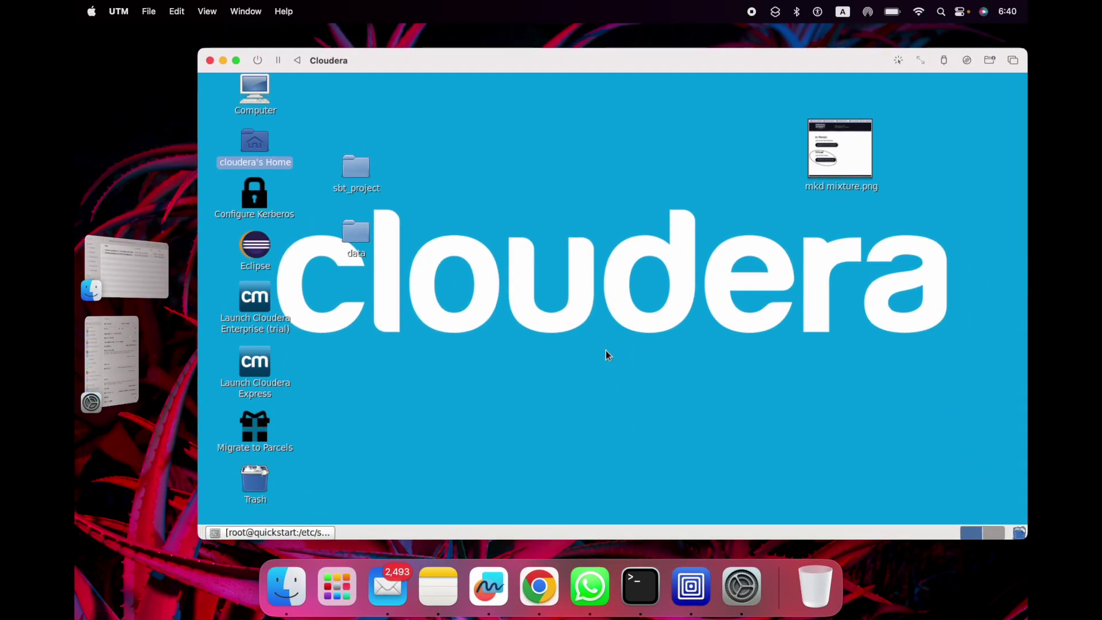
key("Return")
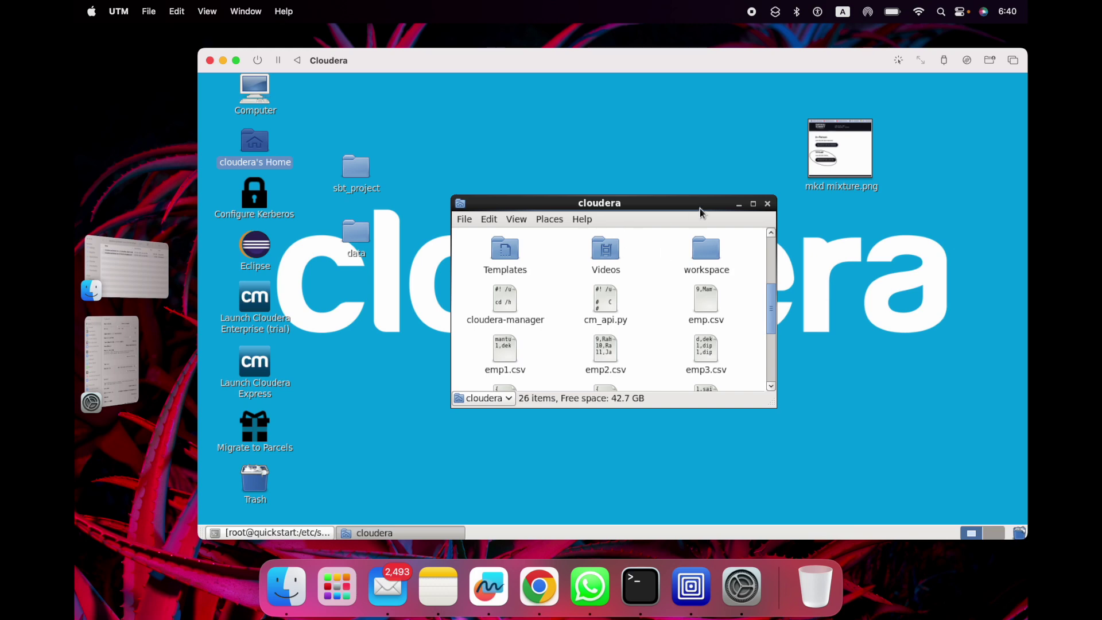
left_click(767, 205)
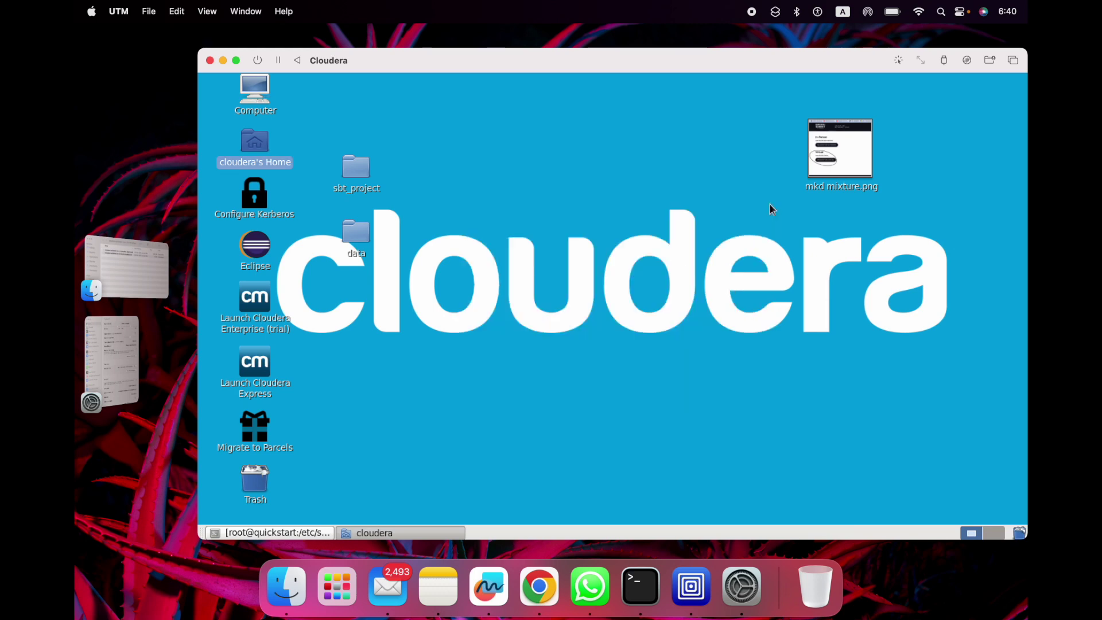
right_click(596, 198)
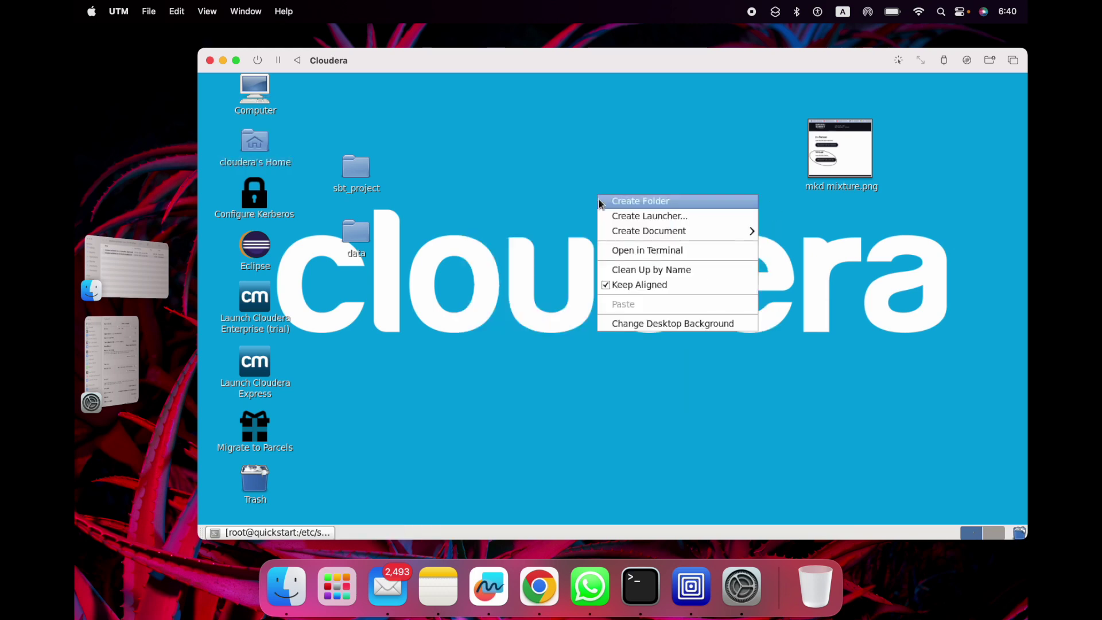
left_click(637, 251)
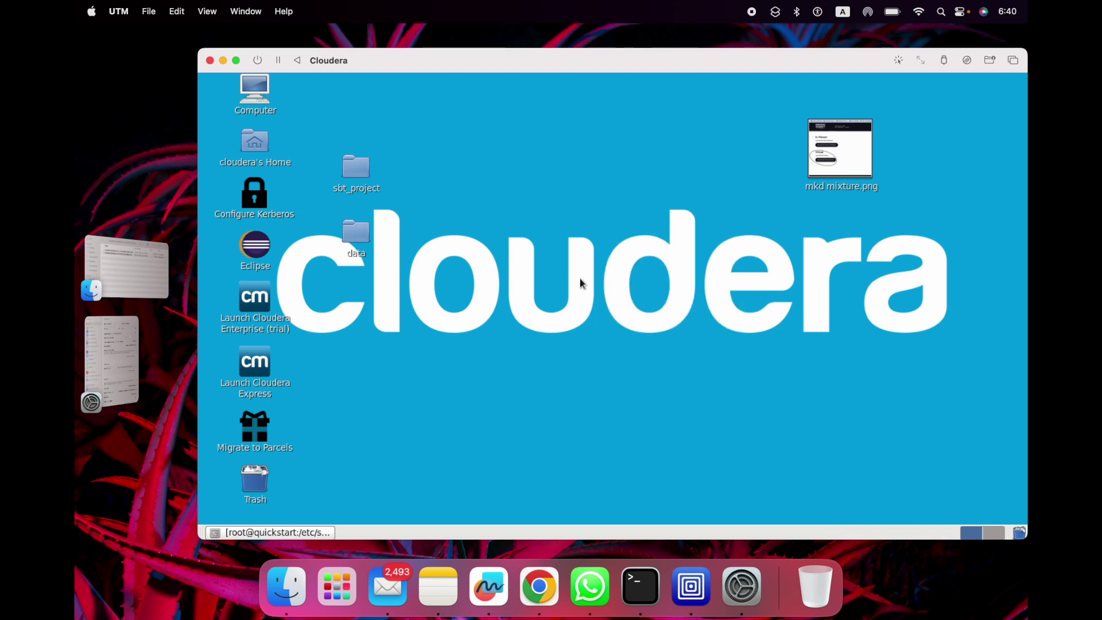
Become root and run a long listing of /etc/ssh
key("Return")
key("Return")
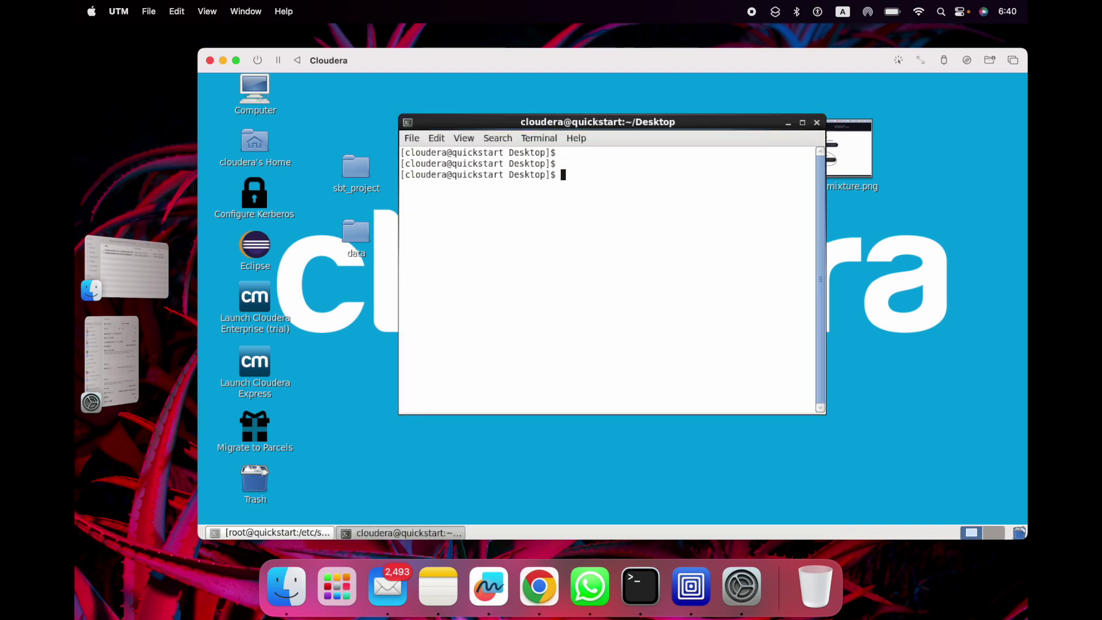
key("Return")
type("sudo ")
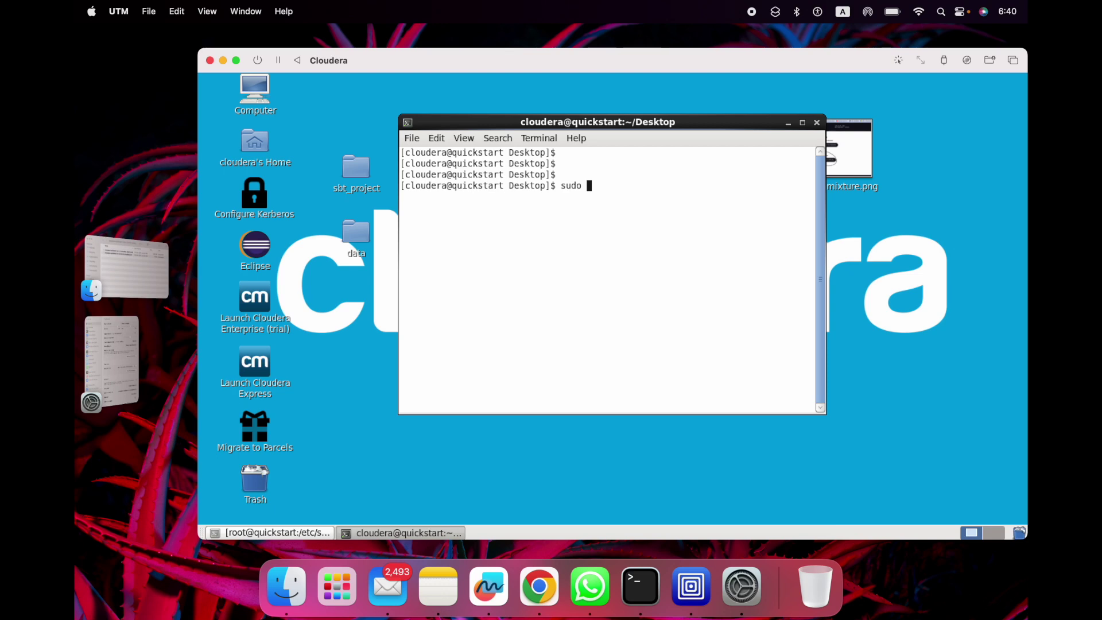
type("su")
key("Return")
key("Return")
key("Return")
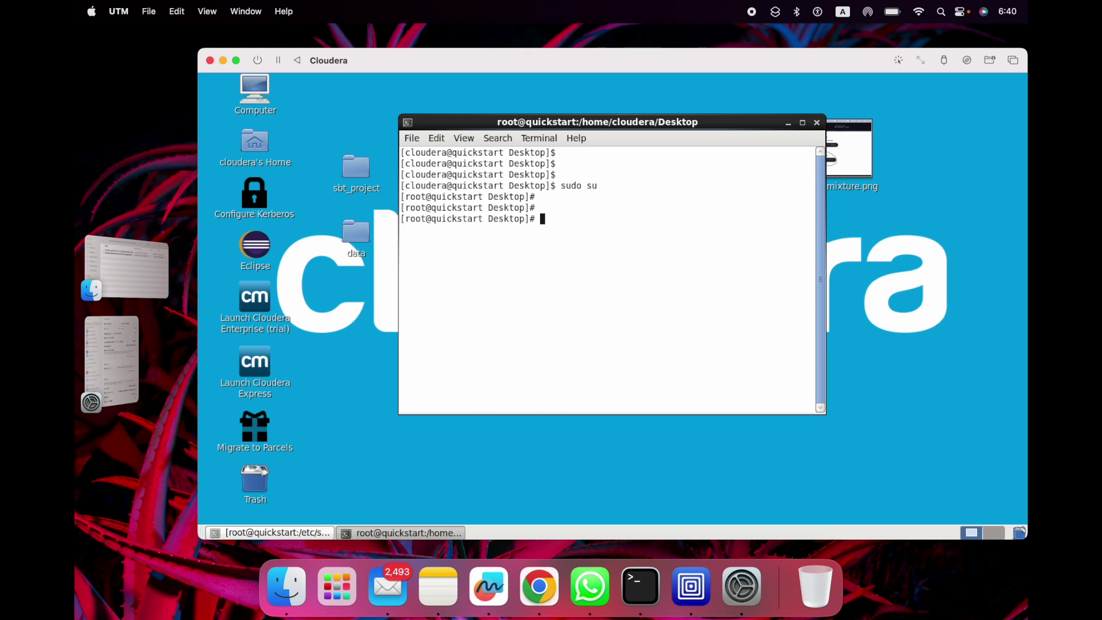
type("cd /")
type("etc/")
type("ssh")
key("Return")
type("ll")
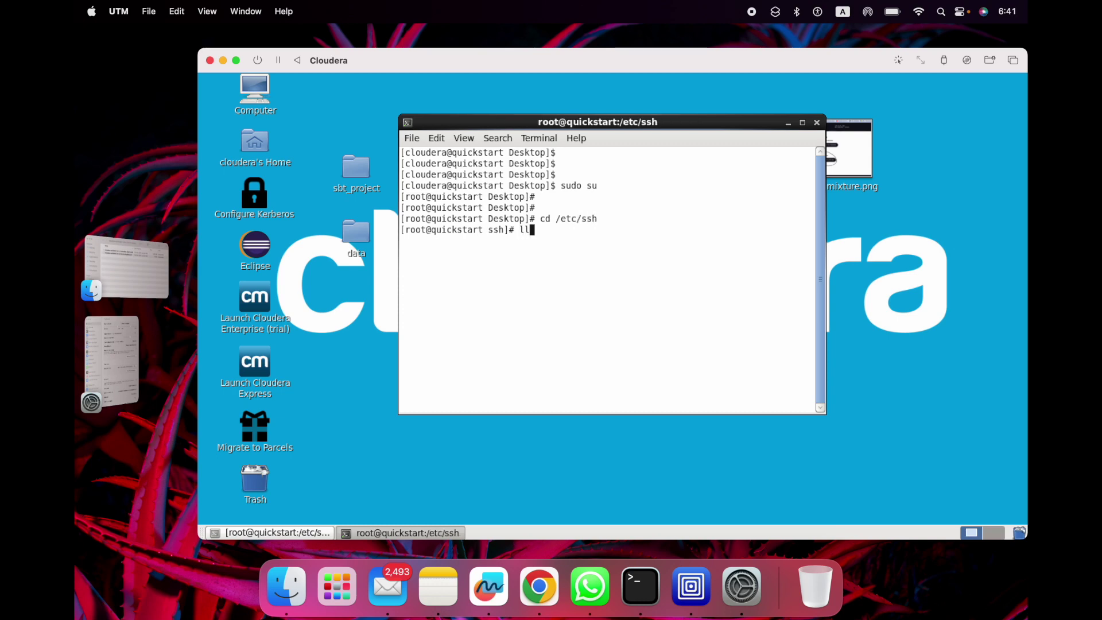
key("Return")
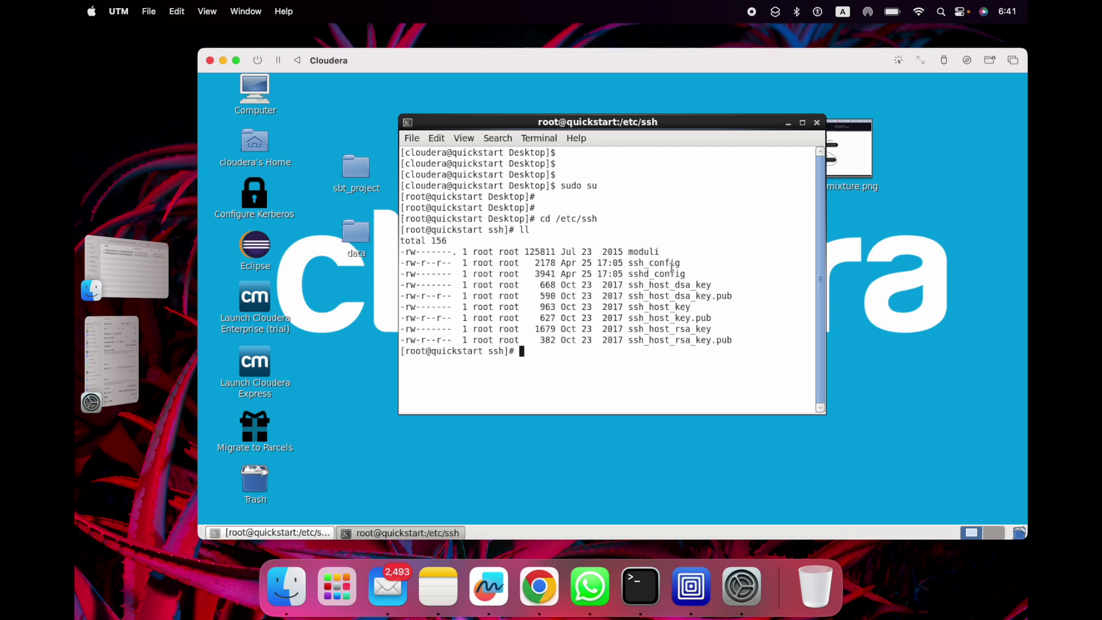
Point out ssh_config and sshd_config in the listing
double_click(667, 264)
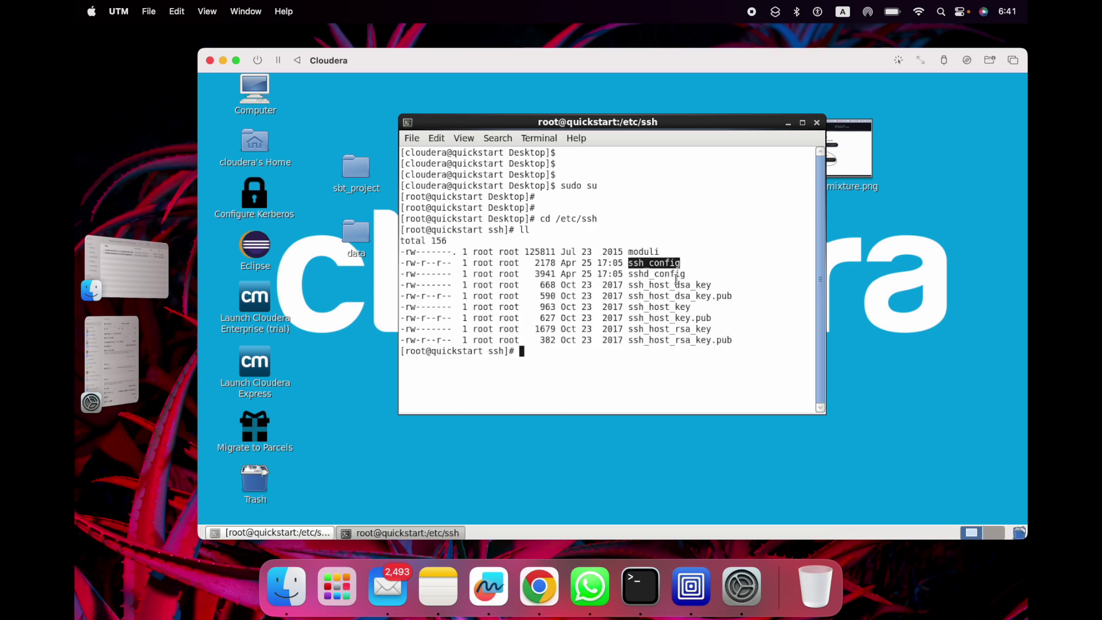
double_click(674, 274)
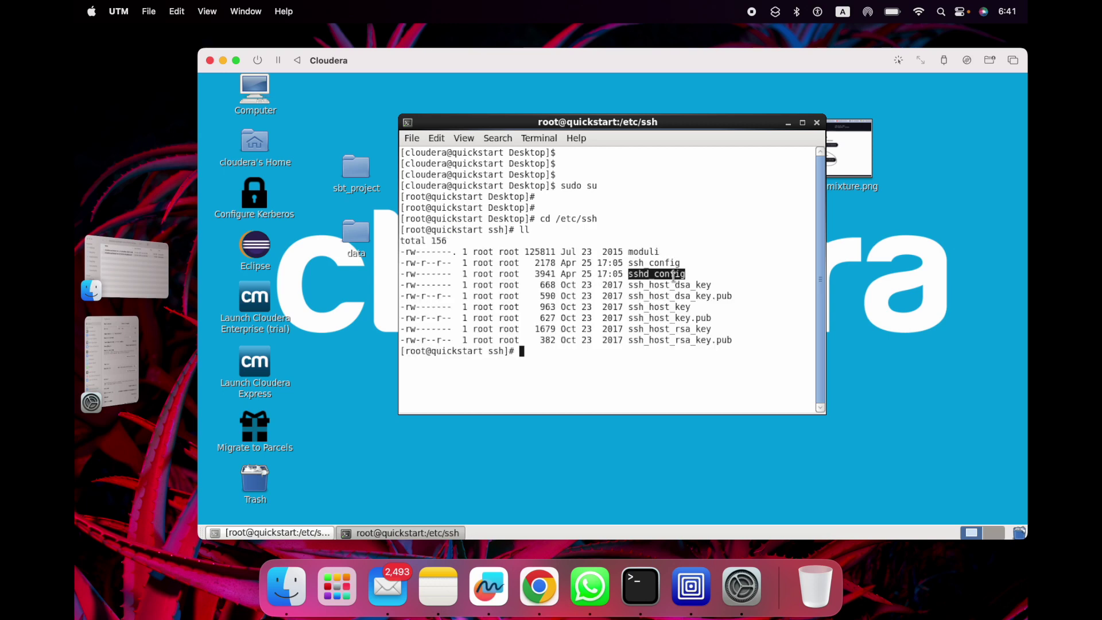
left_click(656, 382)
type("cat ")
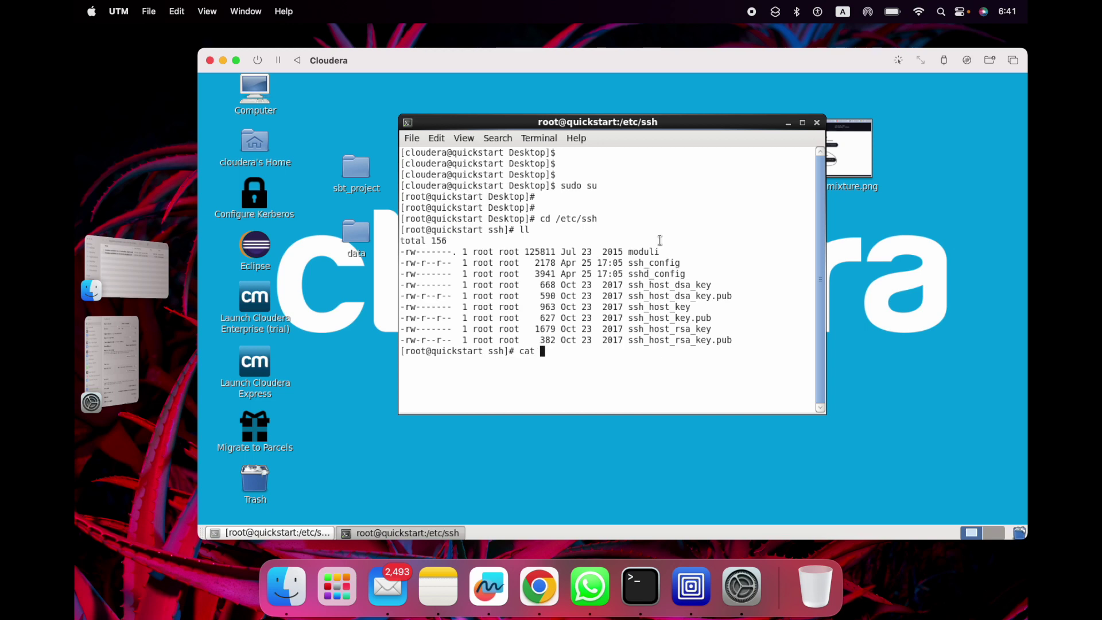
type("ssh")
type("_")
type("c")
Print ssh_config and highlight its PubKeyAcceptedKeyTypes and HostkeyAlgorithms +ssh-dss lines
key("Tab")
key("Return")
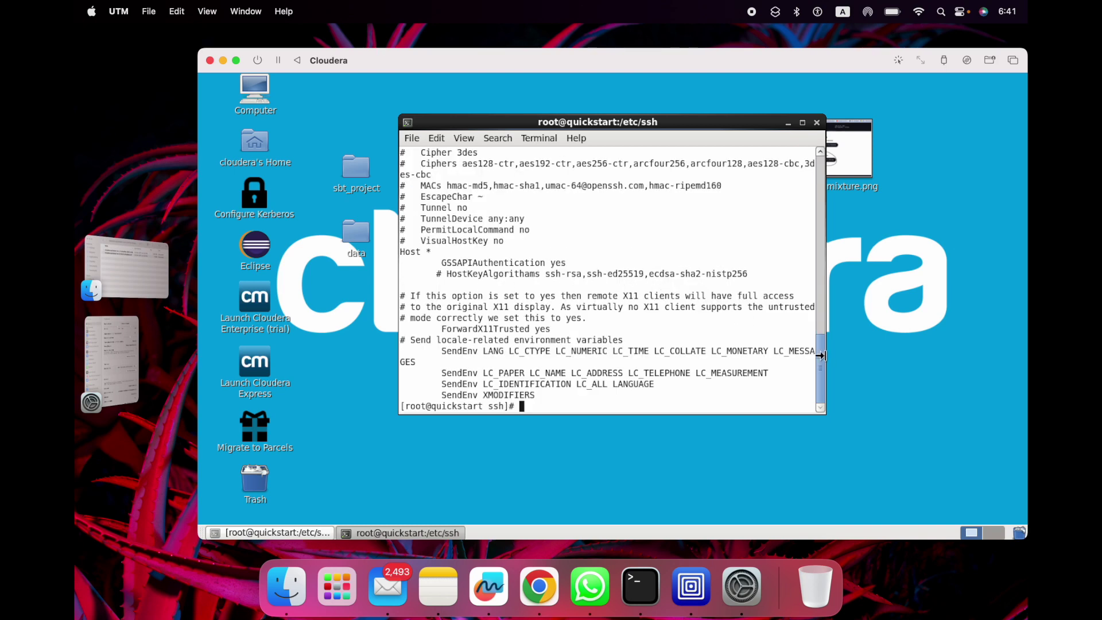
left_click_drag(822, 355, 822, 251)
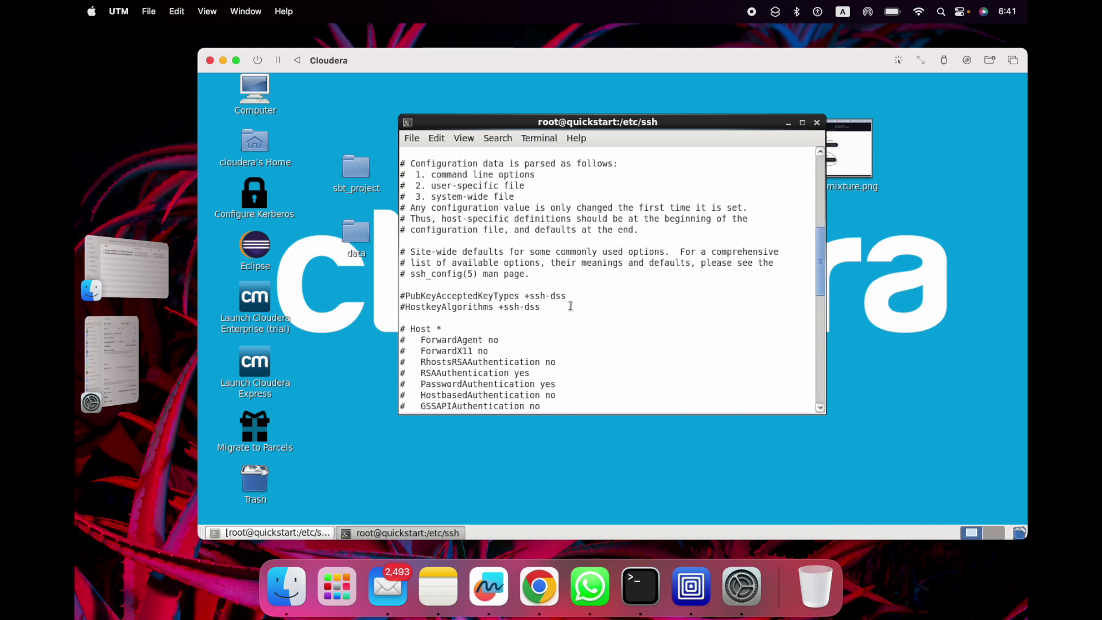
left_click_drag(553, 308, 399, 297)
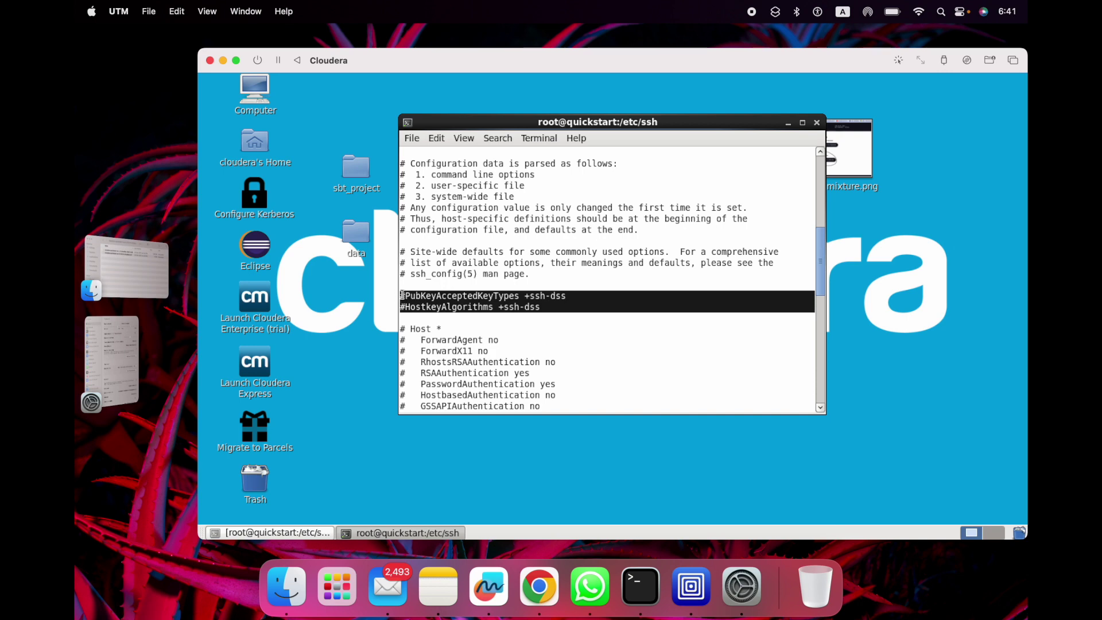
left_click(529, 318)
left_click_drag(550, 305, 404, 296)
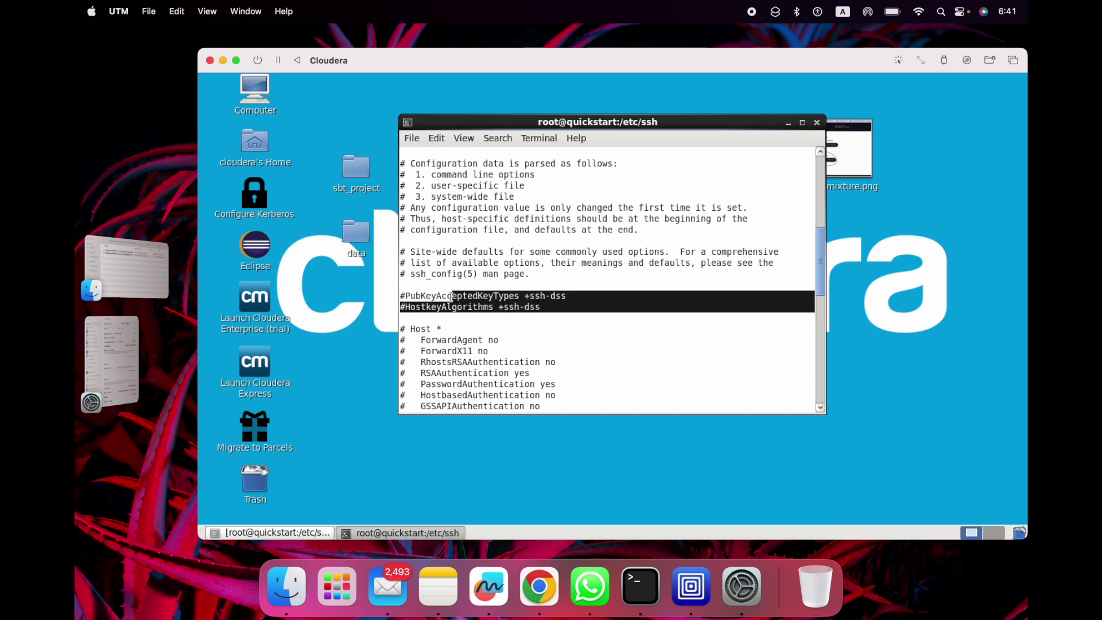
left_click(407, 297)
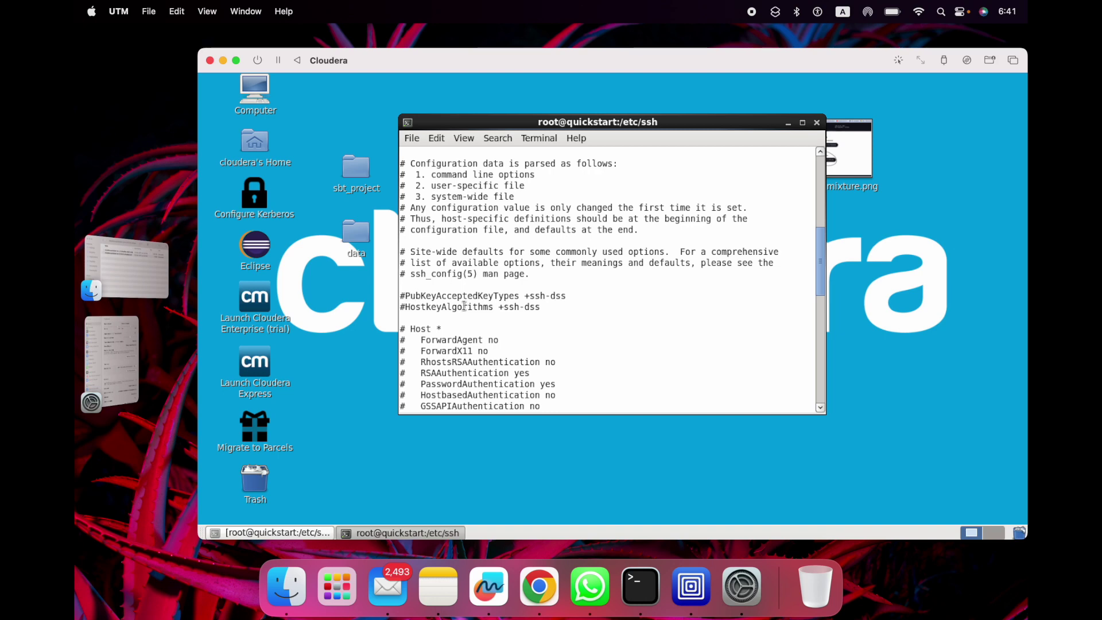
left_click_drag(546, 308, 393, 295)
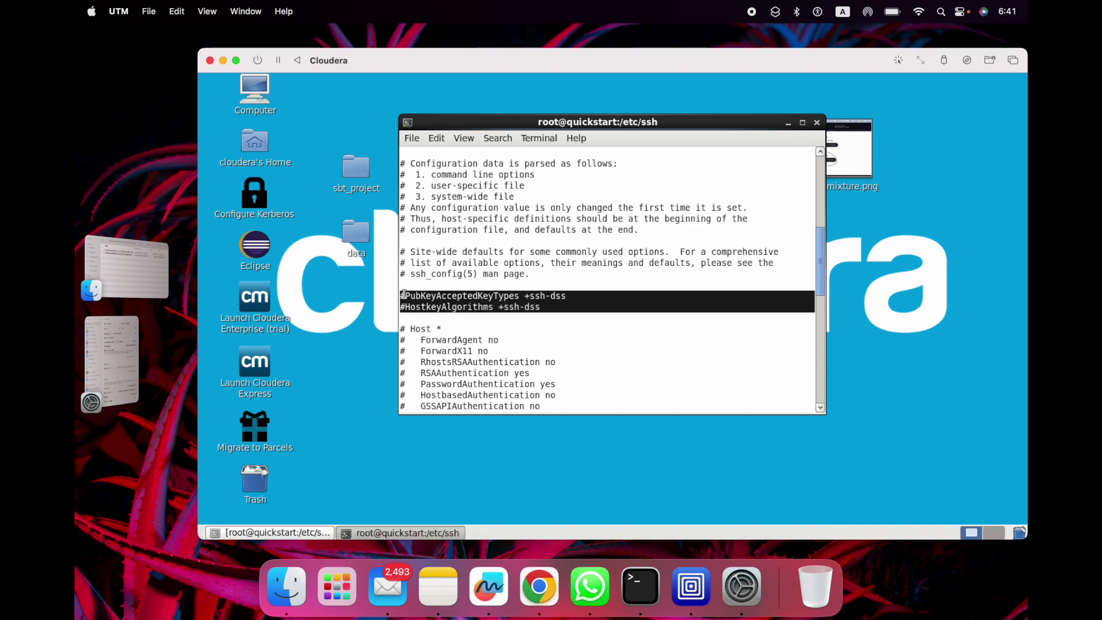
left_click(402, 296)
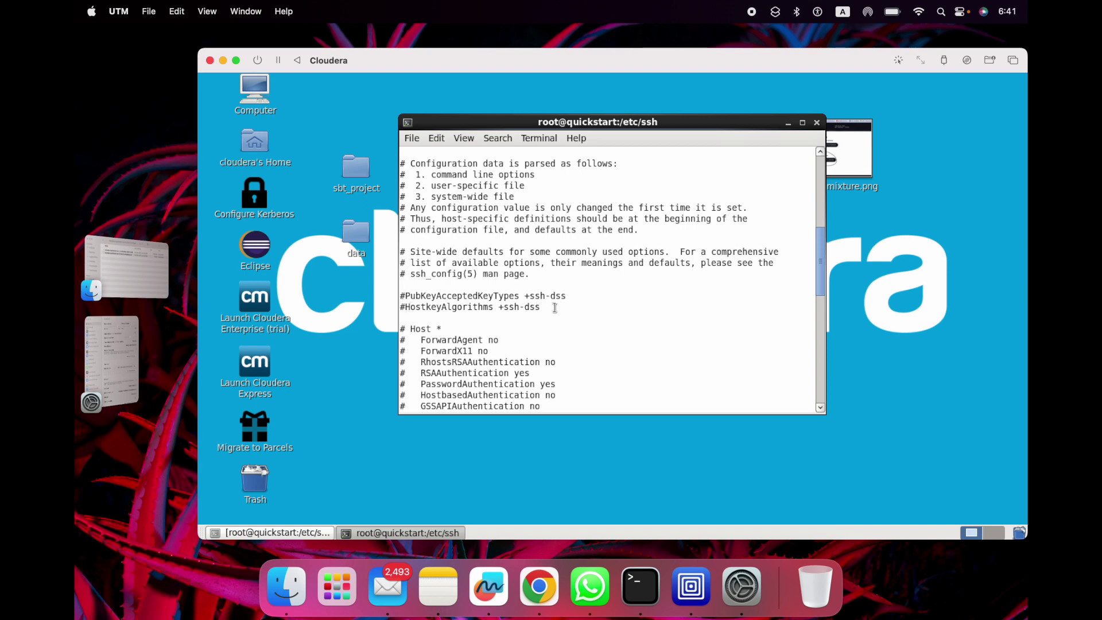
left_click_drag(555, 308, 376, 295)
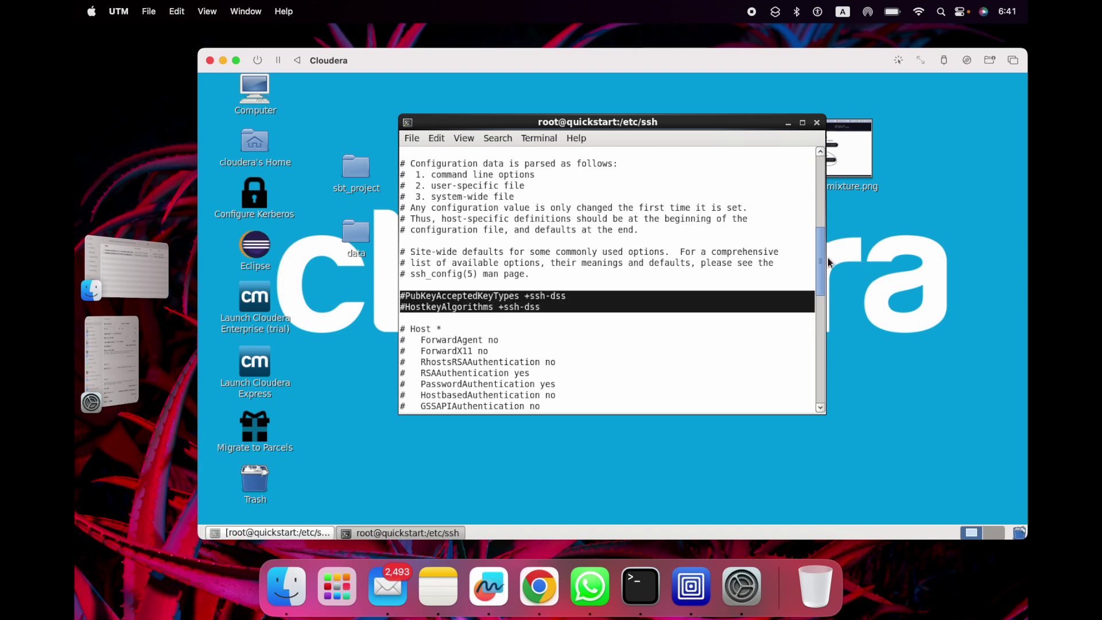
left_click_drag(820, 256, 825, 379)
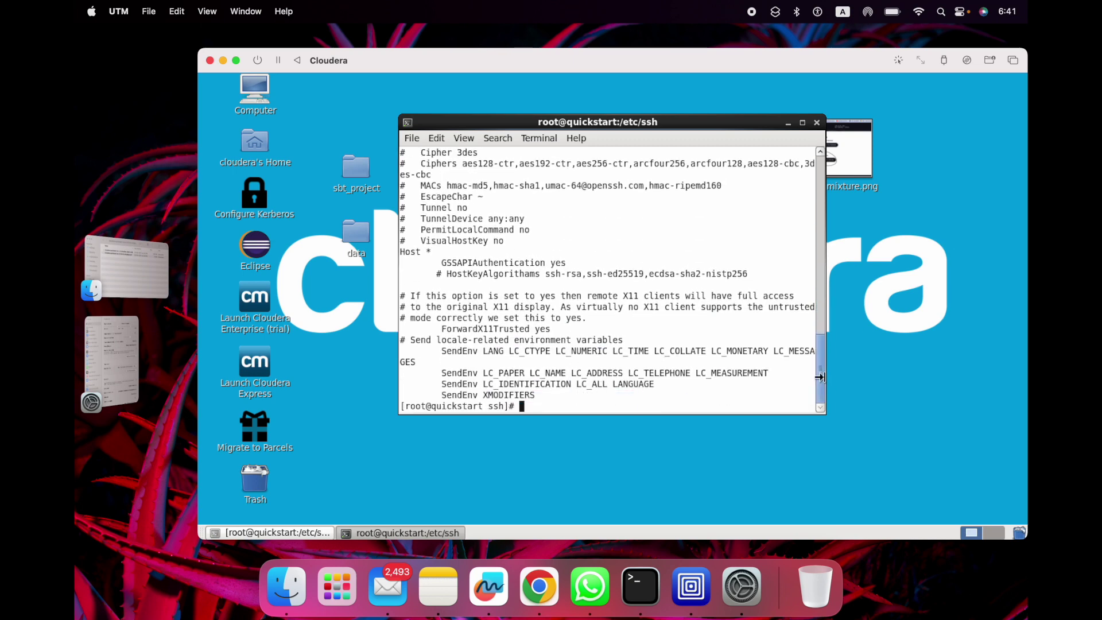
type("cat ssh_config")
Print sshd_config and highlight its commented +ssh-dss lines
key("Left")
key("Left")
key("Left")
key("Left")
key("Left")
key("Left")
key("Left")
key("Left")
type("d")
key("Return")
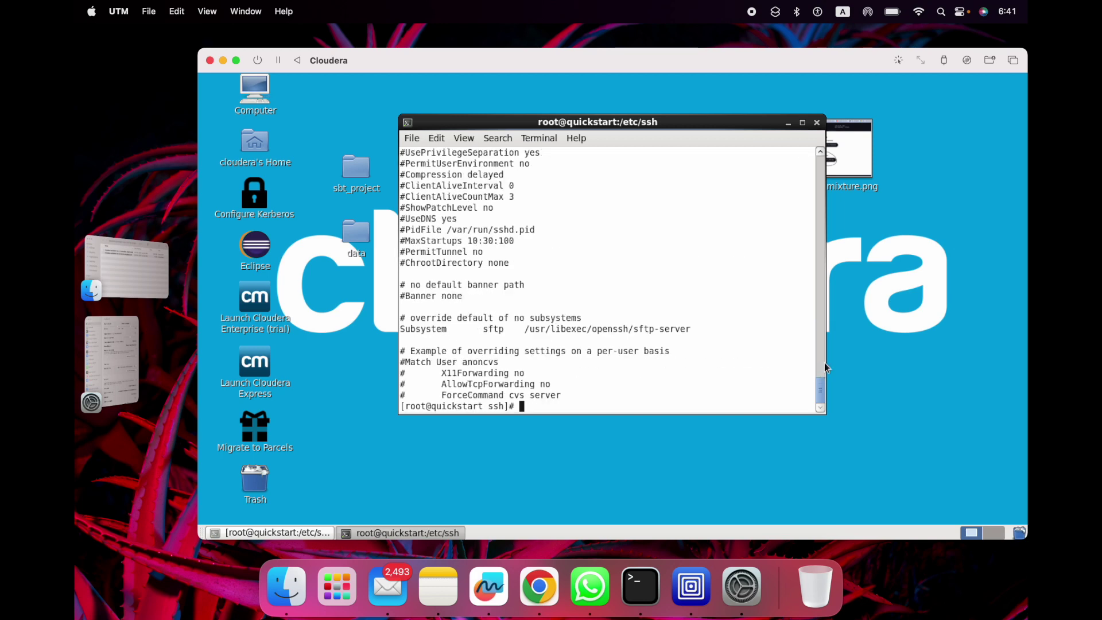
left_click_drag(820, 392, 820, 270)
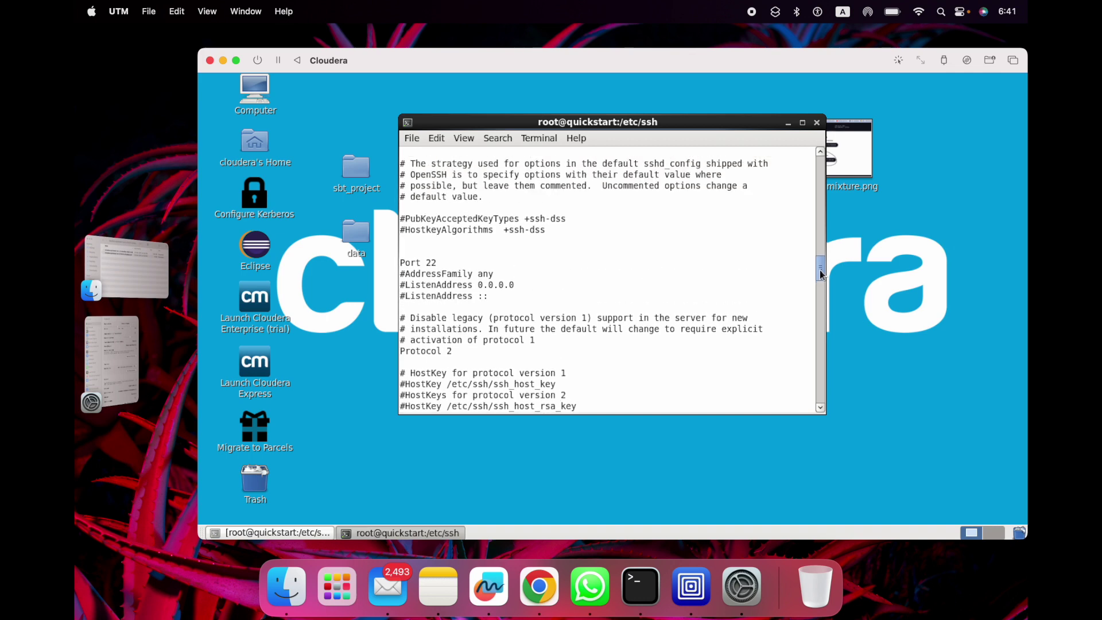
left_click_drag(555, 245, 402, 230)
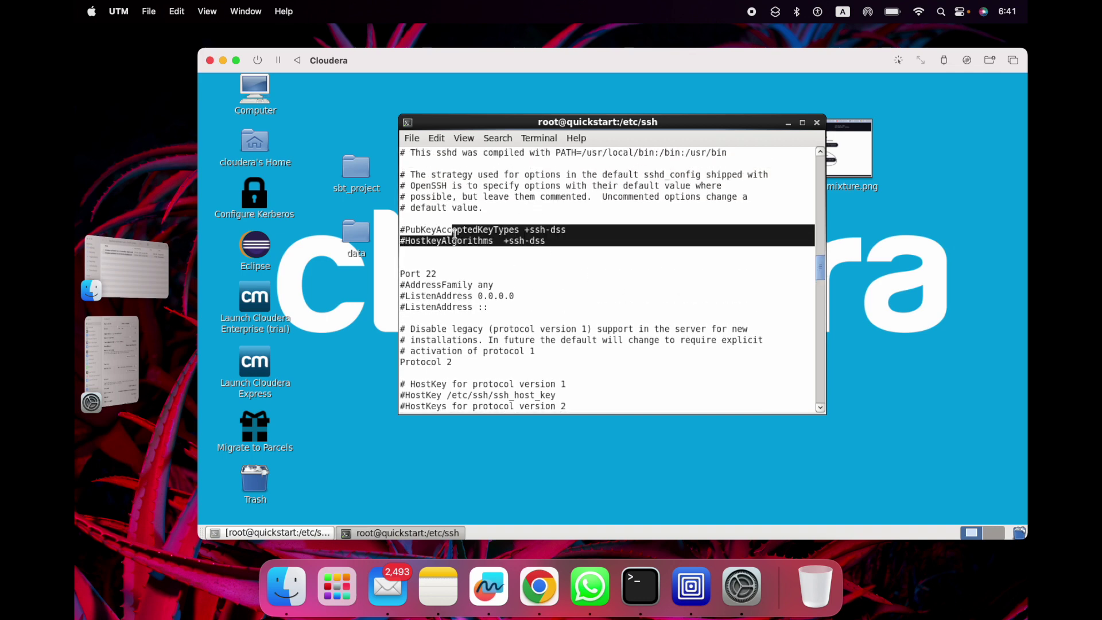
left_click(503, 239)
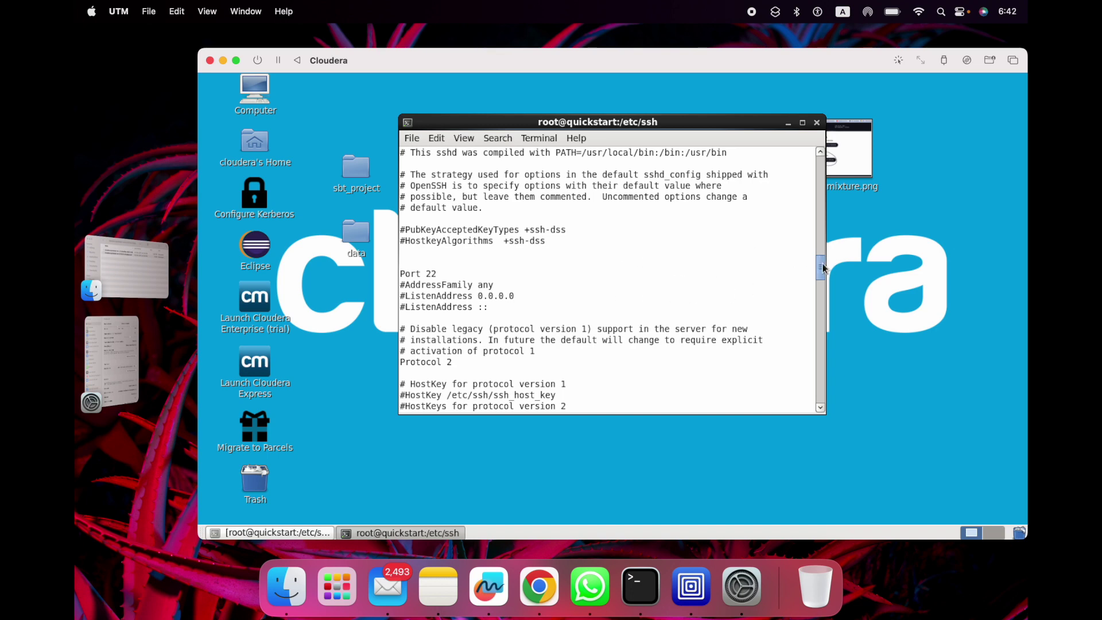
left_click_drag(823, 270, 819, 403)
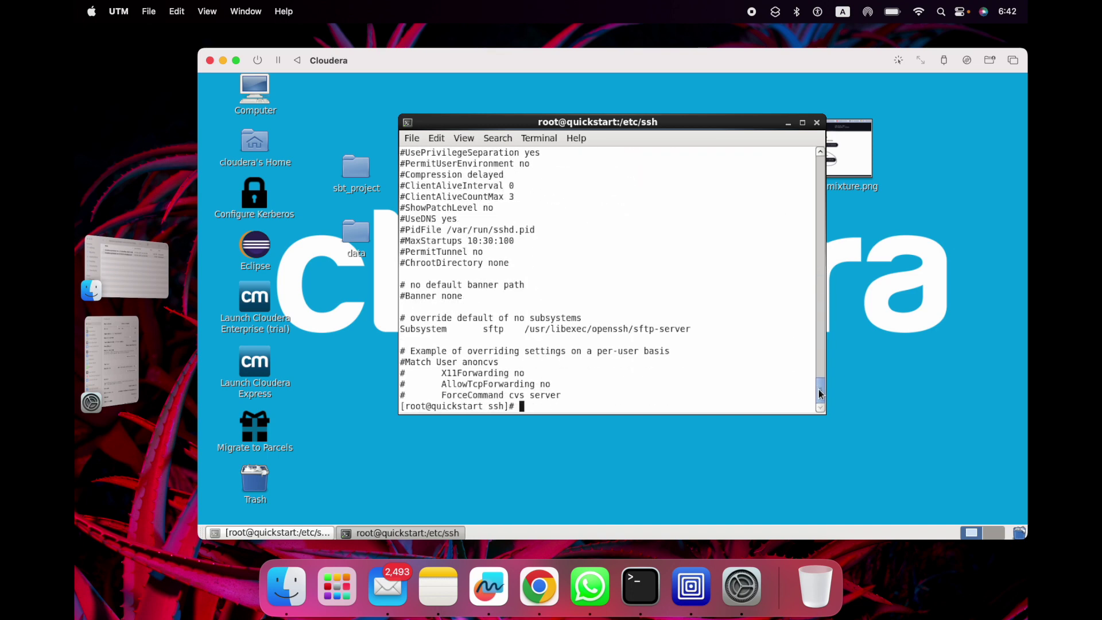
key("Return")
key("Return")
type("cat sshd_config")
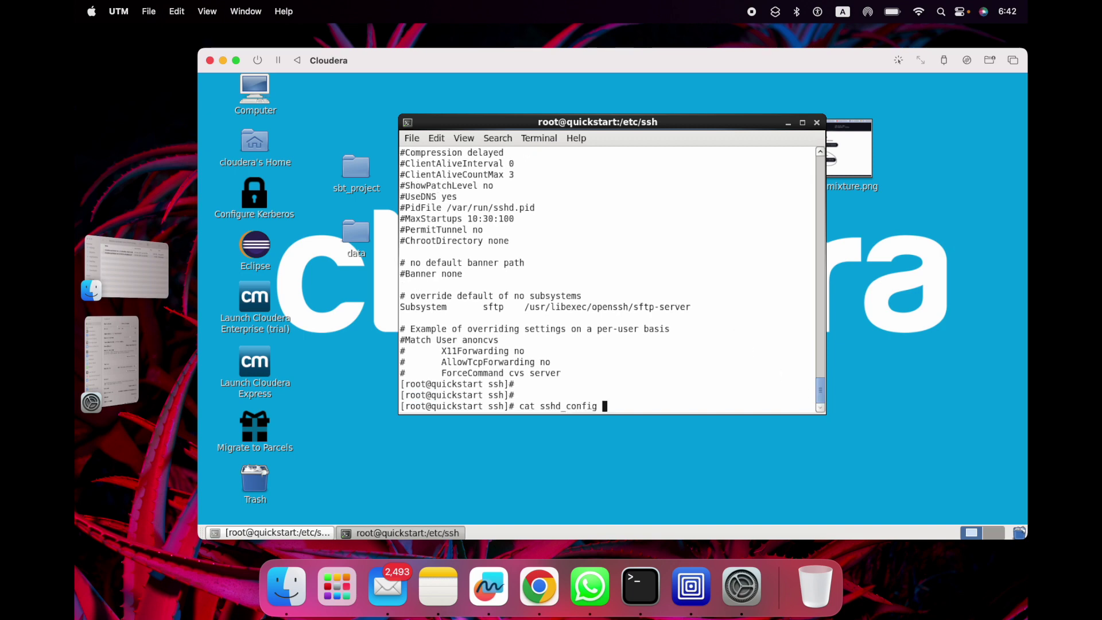
Run 'service sshd restart', correcting the misspelt command on the second attempt
key("BackSpace")
key("BackSpace")
key("BackSpace")
key("BackSpace")
key("BackSpace")
key("BackSpace")
key("BackSpace")
type("ser")
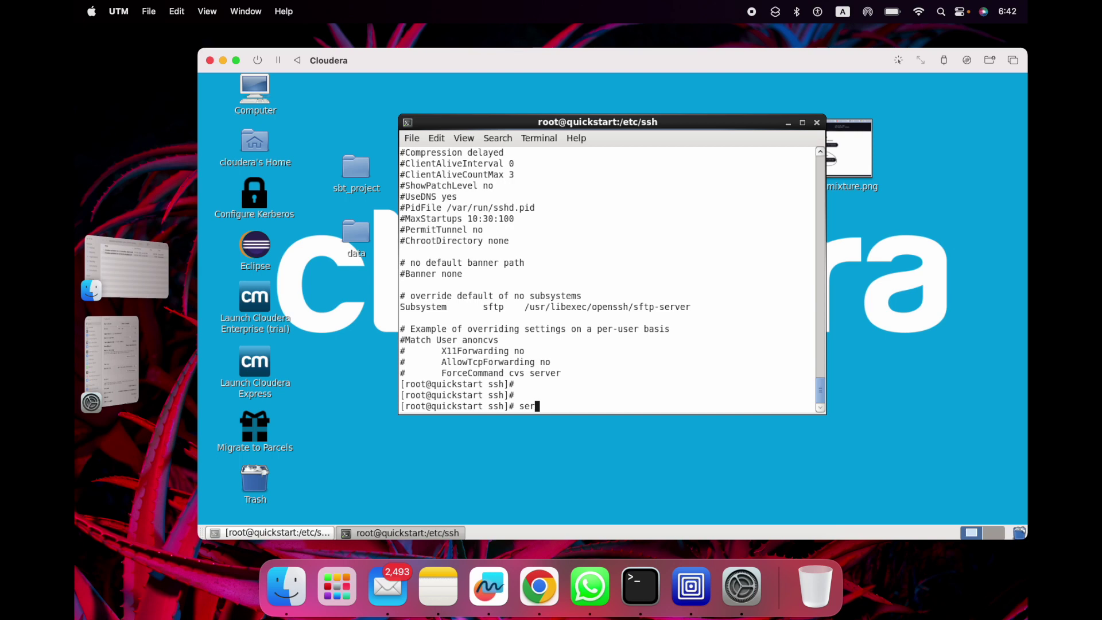
type("vice s")
type("sh")
type("d rets")
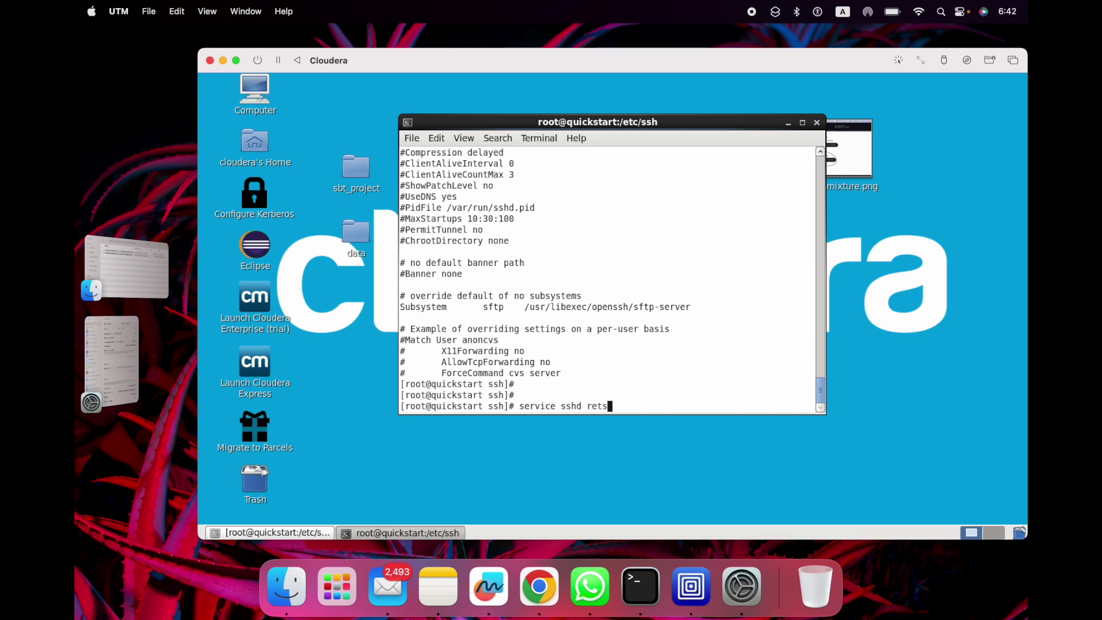
type("a")
key("BackSpace")
key("BackSpace")
type("art")
key("Return")
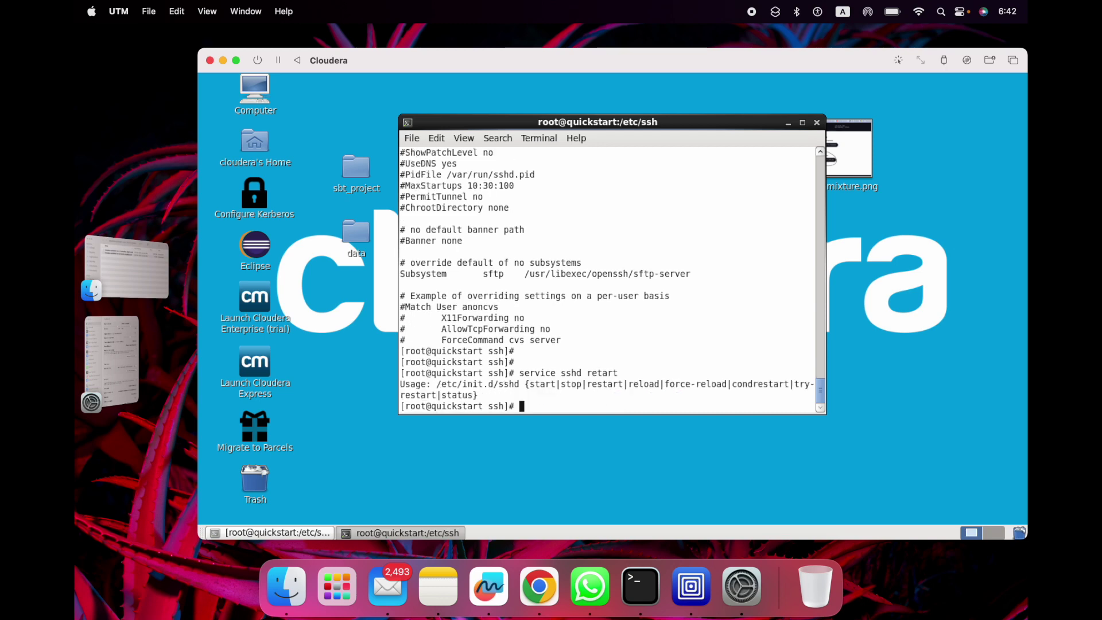
key("Up")
key("Left")
key("Left")
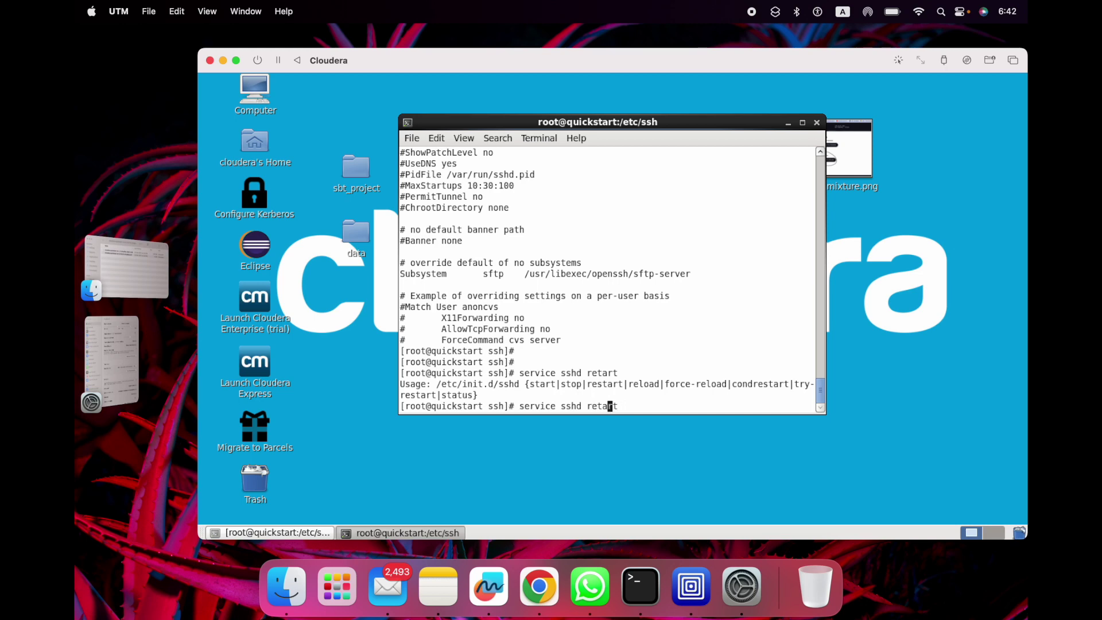
key("Left")
key("Left")
type("s")
key("Return")
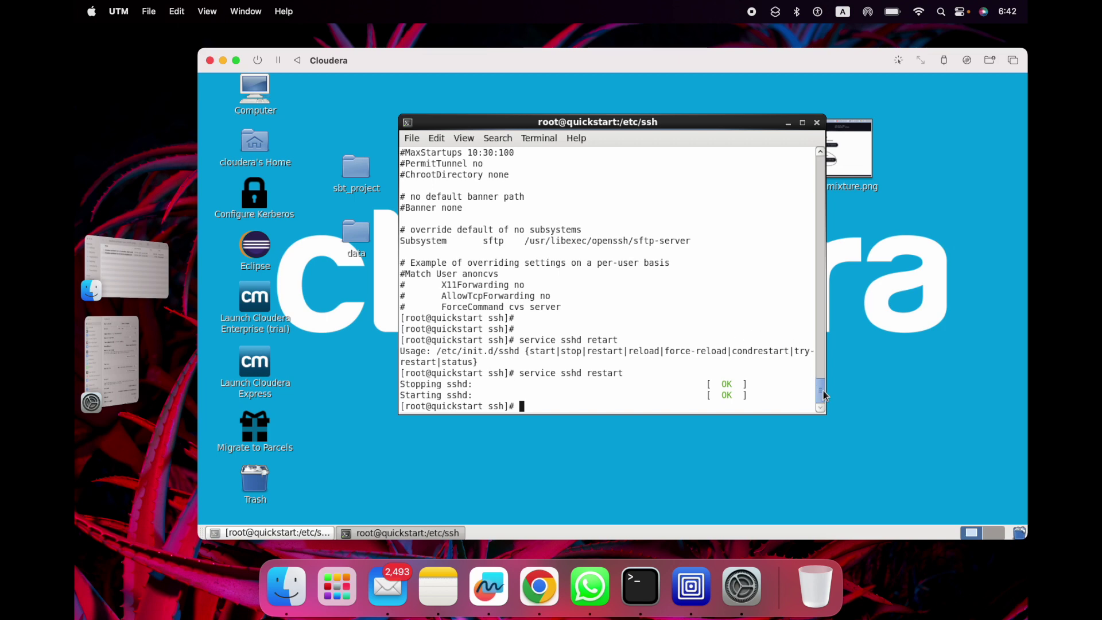
left_click_drag(823, 395, 823, 353)
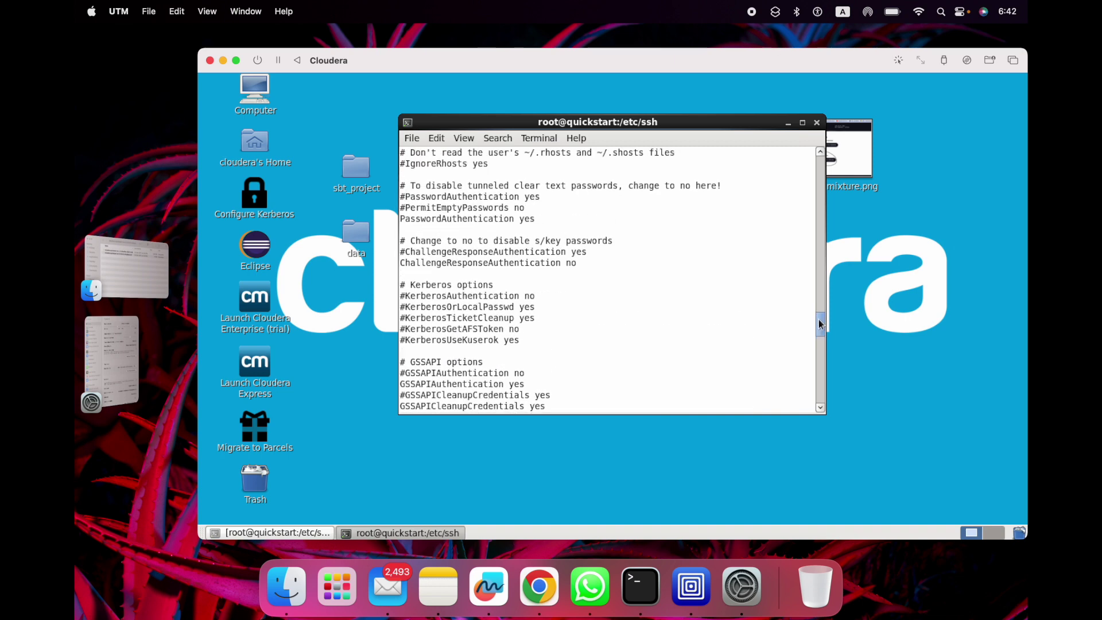
left_click_drag(823, 353, 812, 258)
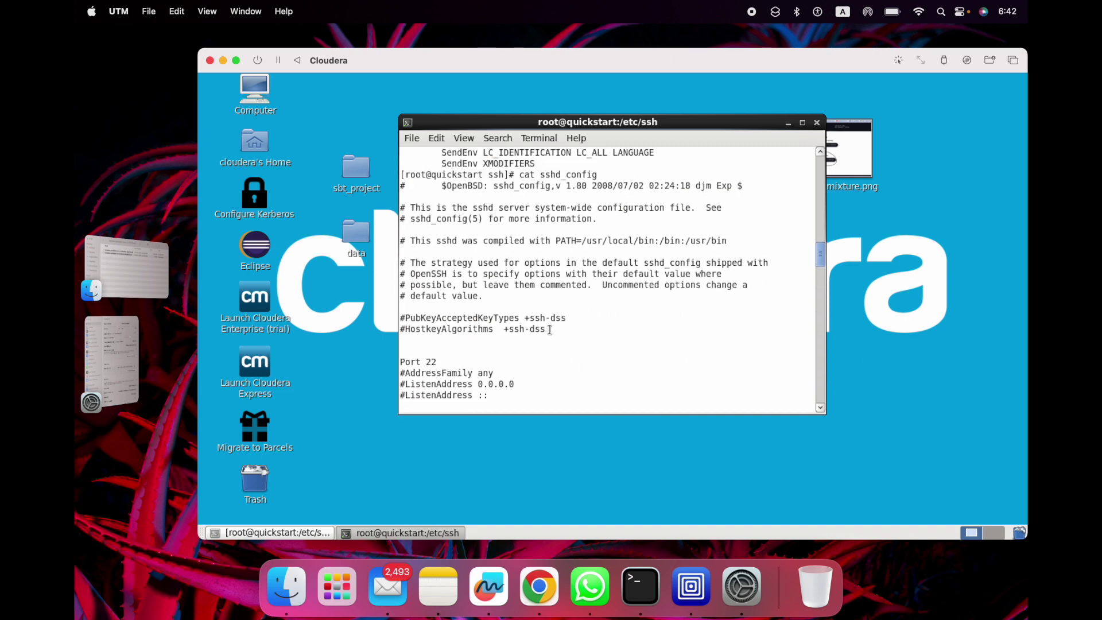
left_click_drag(552, 329, 399, 318)
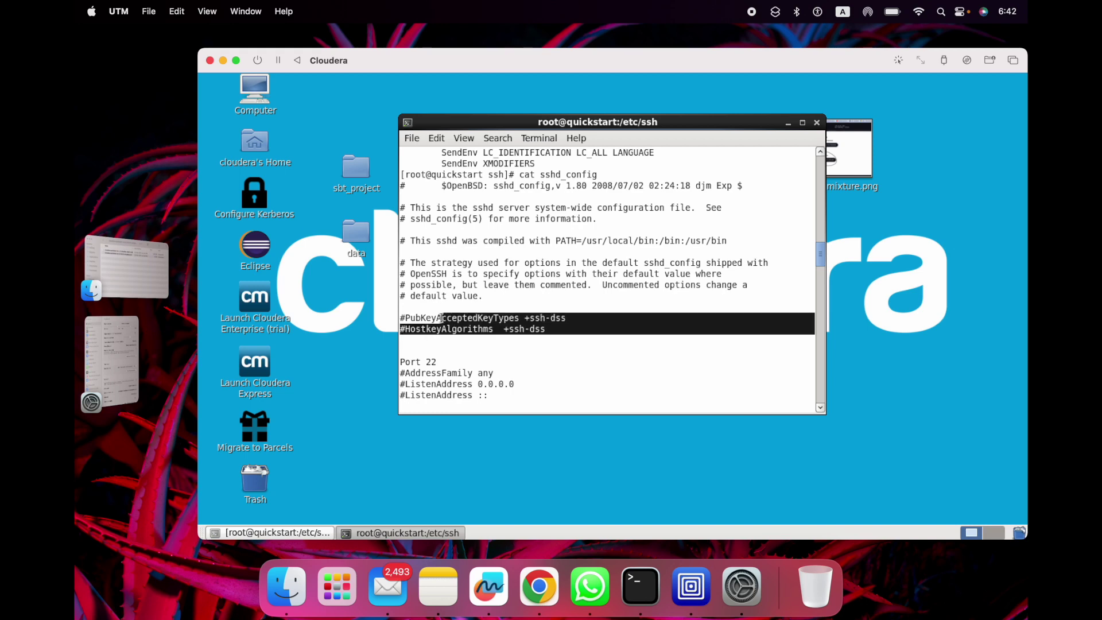
double_click(405, 318)
left_click(407, 334)
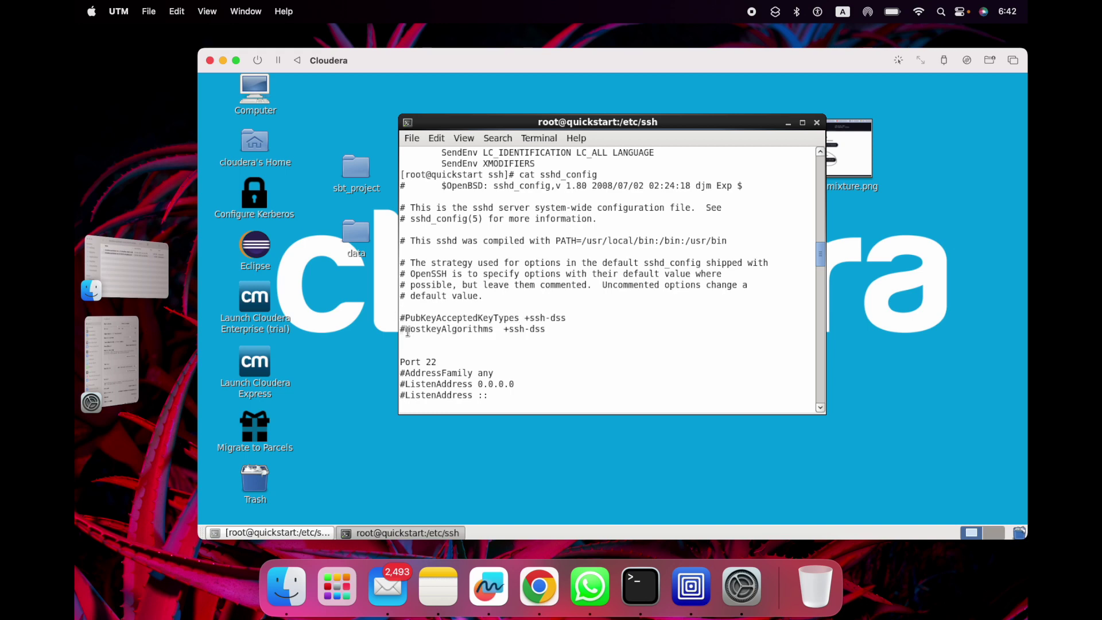
left_click_drag(558, 334, 401, 318)
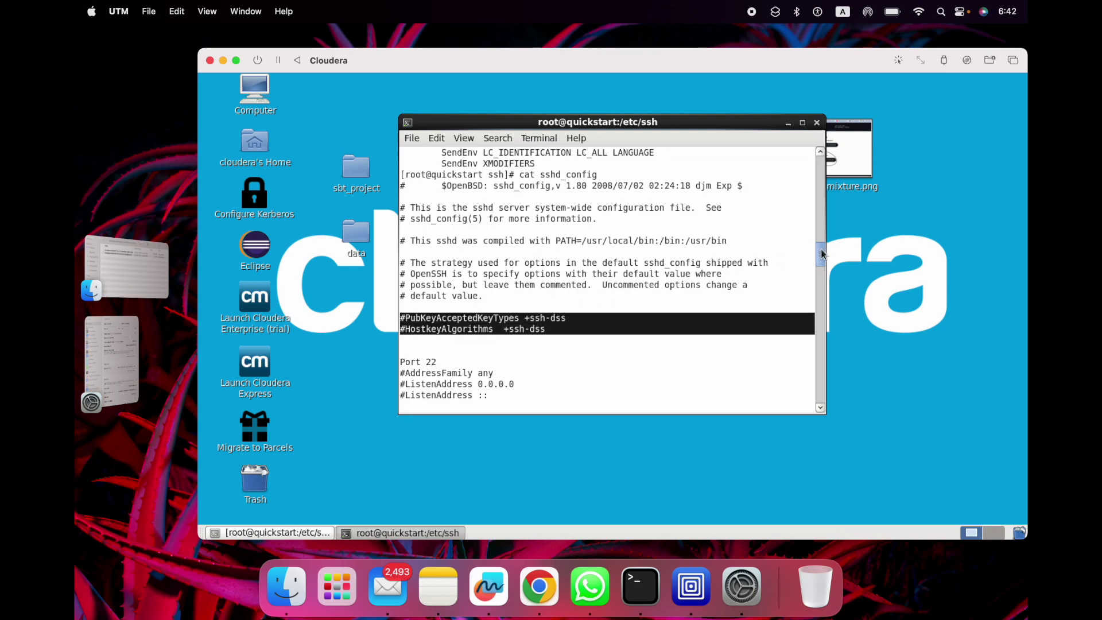
left_click_drag(821, 252, 821, 399)
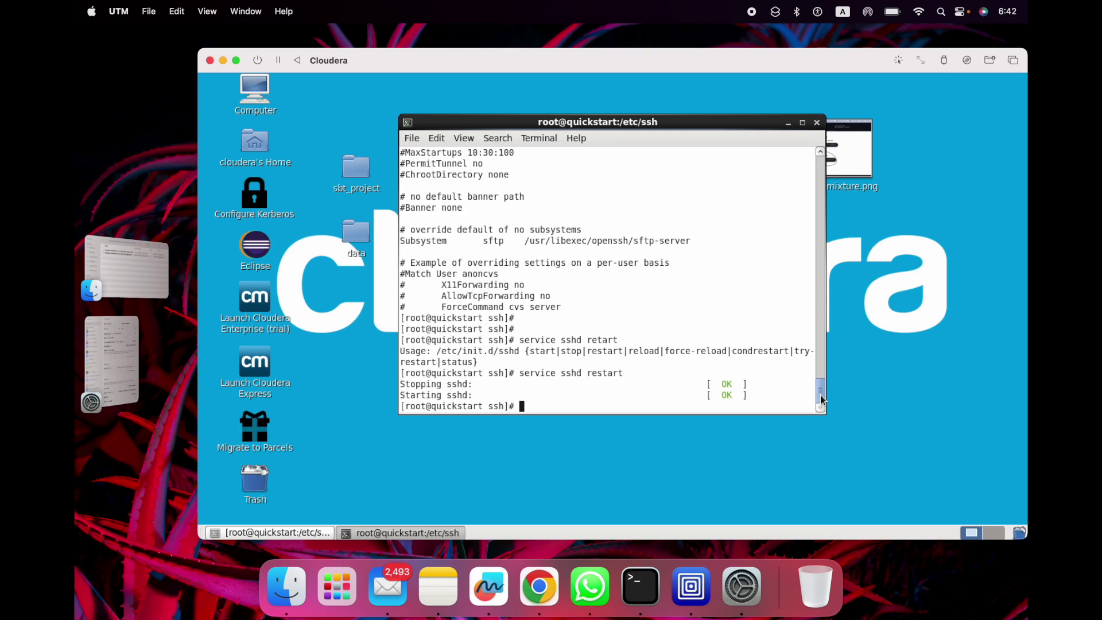
left_click(650, 575)
key("Return")
key("Return")
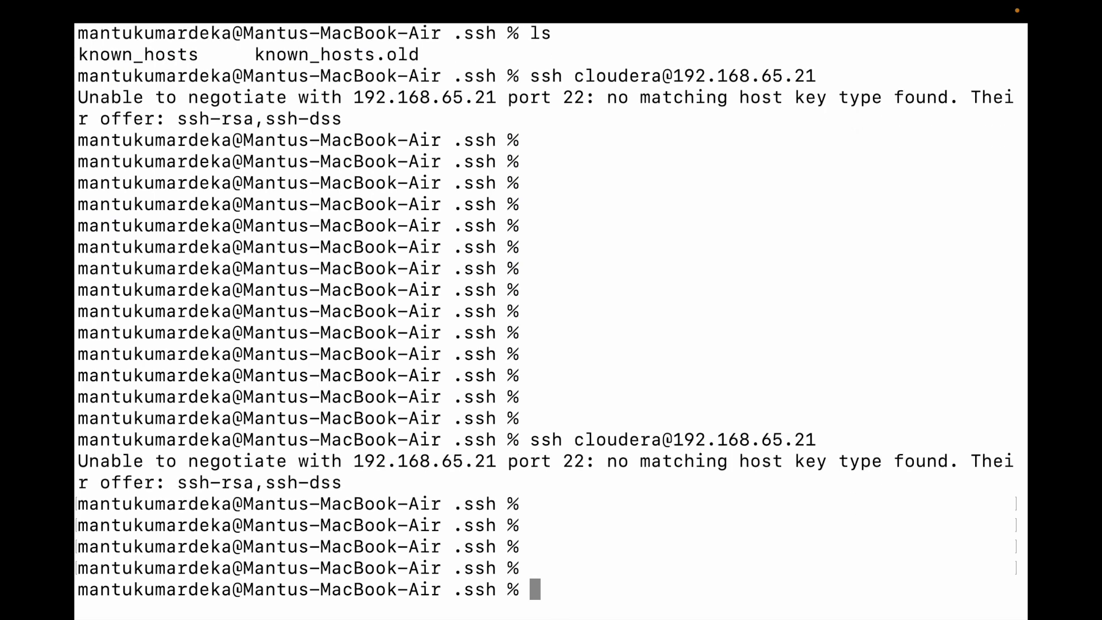
key("Up")
key("Return")
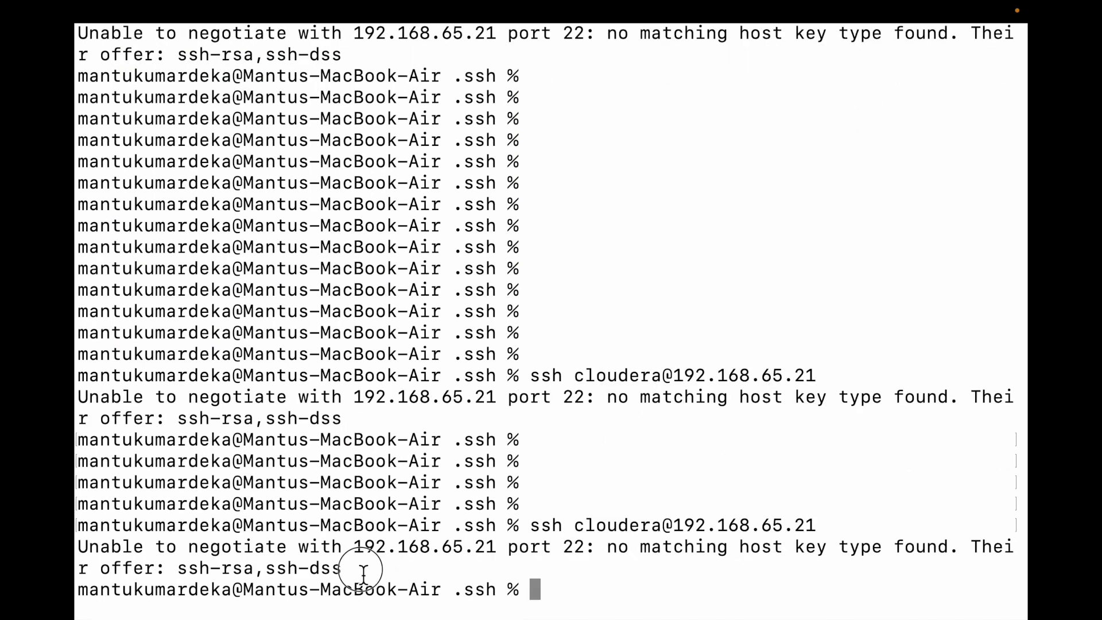
left_click_drag(349, 570, 84, 544)
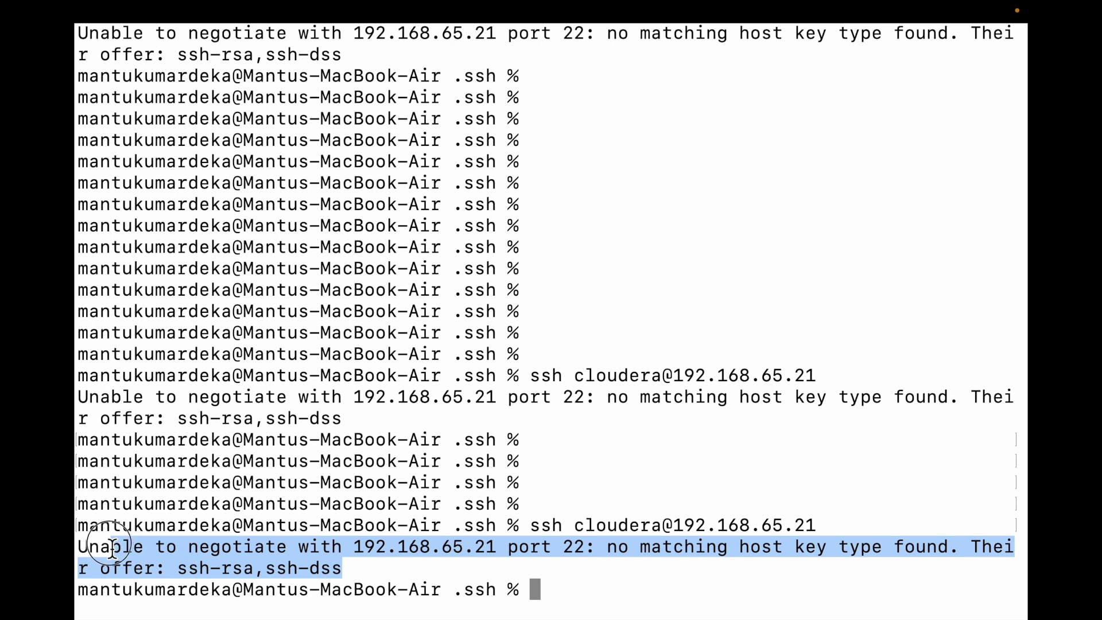
left_click(351, 570)
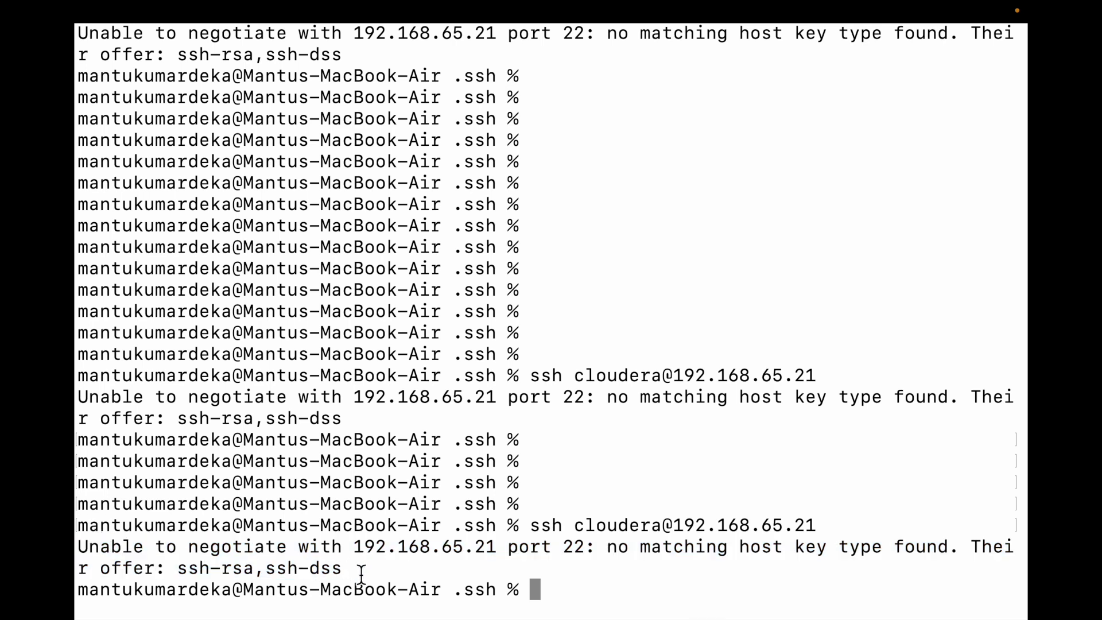
double_click(575, 547)
left_click(611, 570)
Leave full-screen Terminal and bring the Cloudera VM window to the front
key("Return")
key("Return")
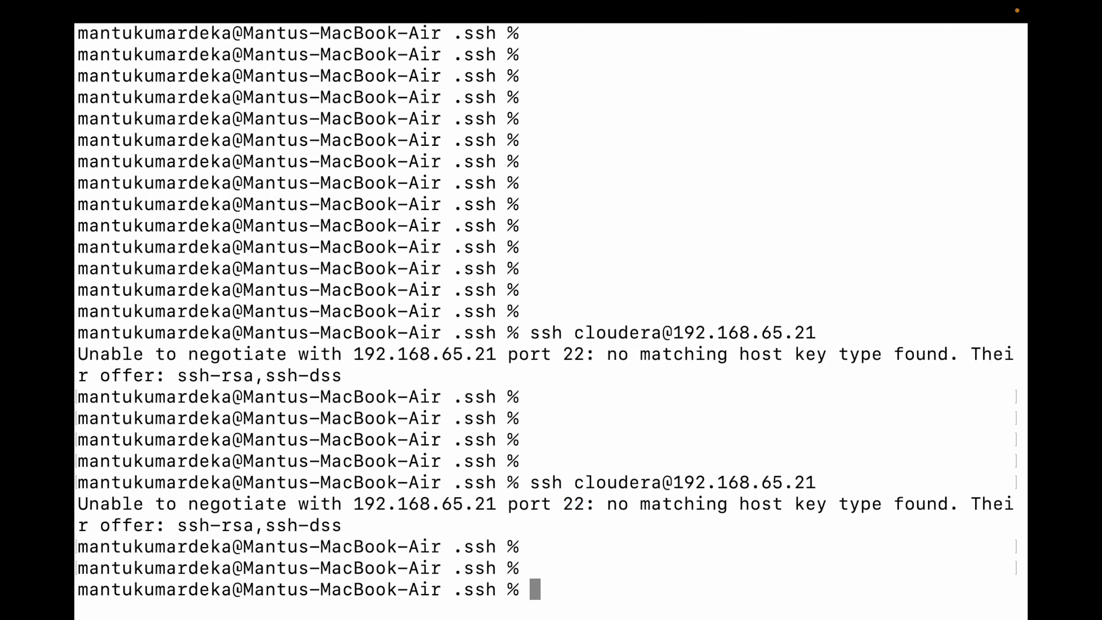
key("Return")
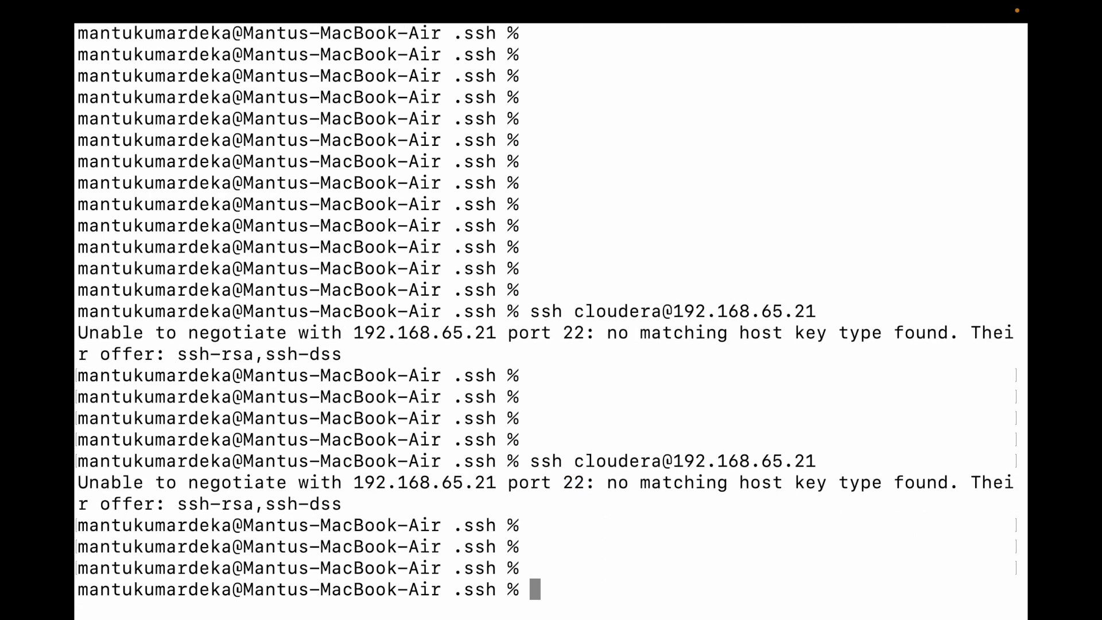
key("ctrl+Up")
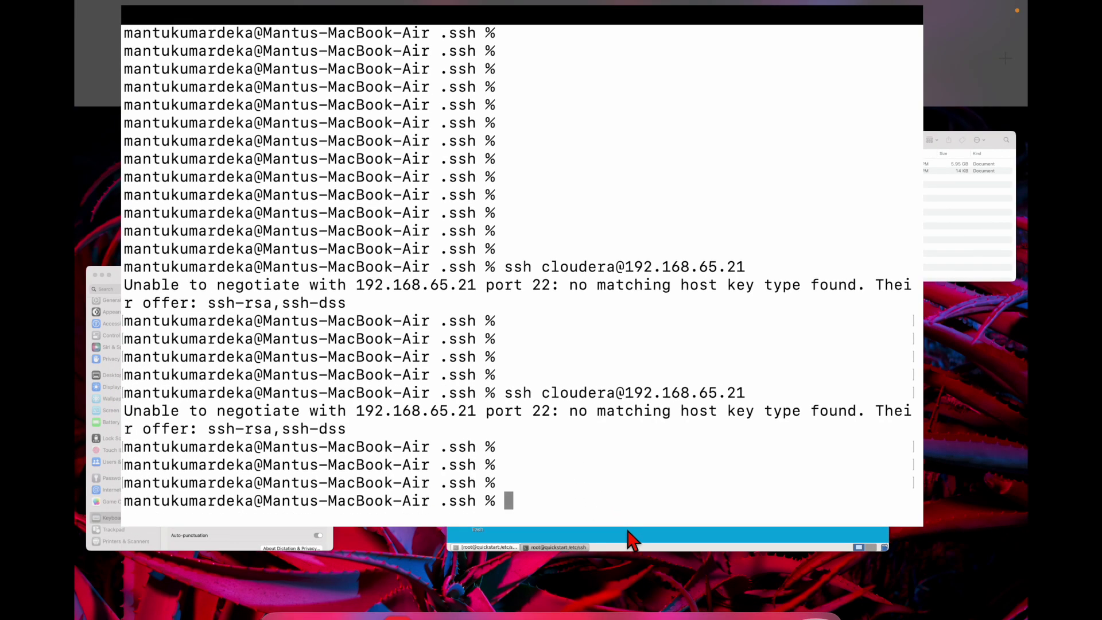
left_click(654, 456)
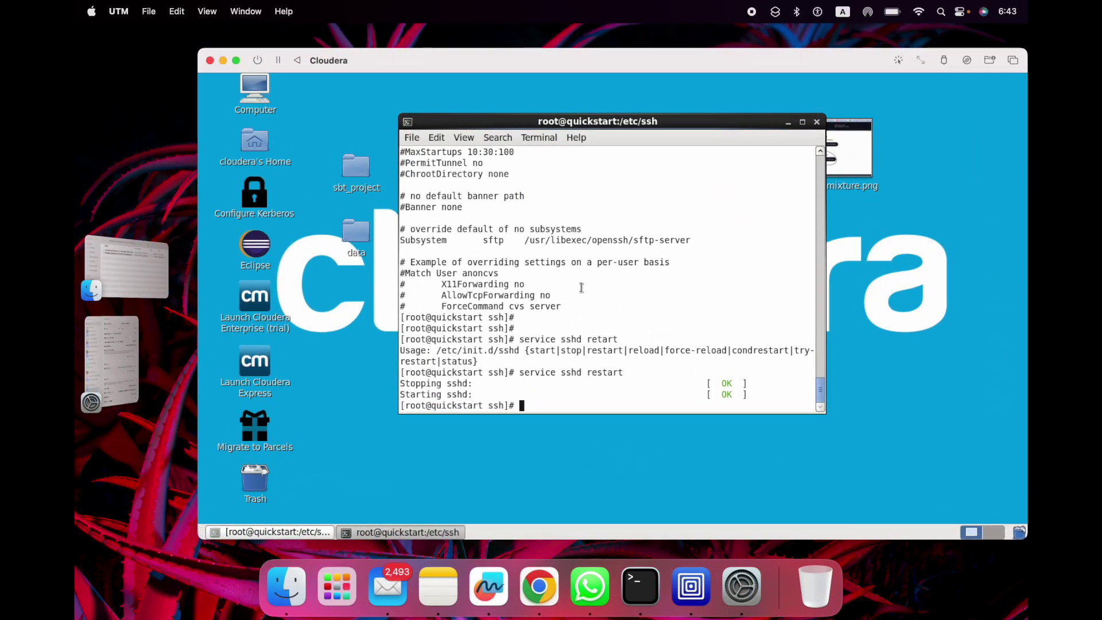
type("ls")
List /etc/ssh with ls and ll, point out ssh_config and sshd_config, then switch to the Mac terminal
key("Return")
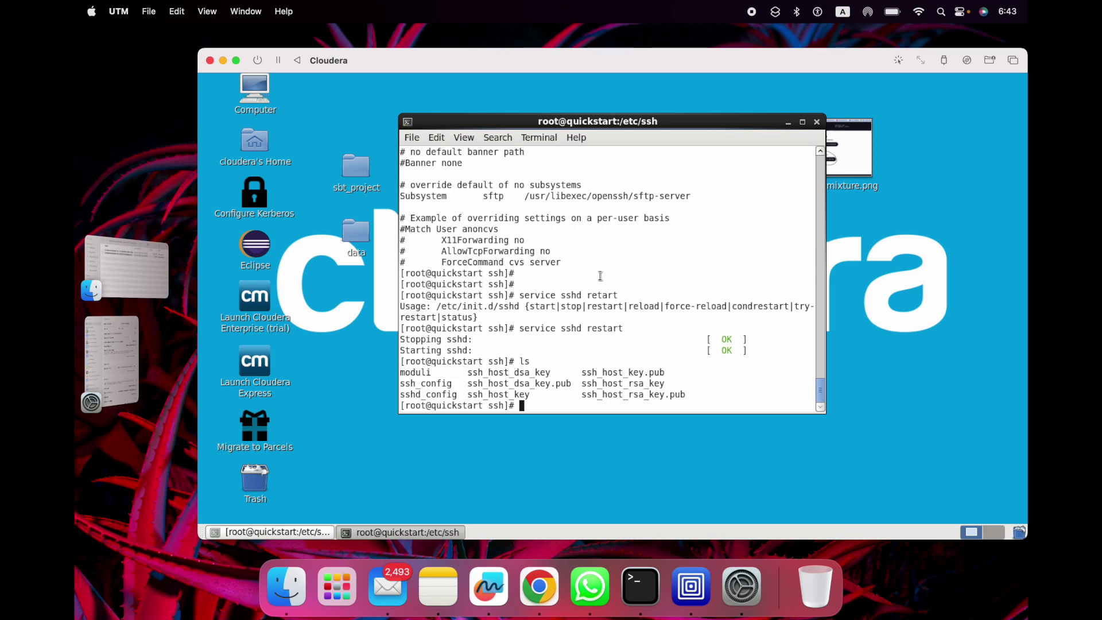
type("ll")
key("Return")
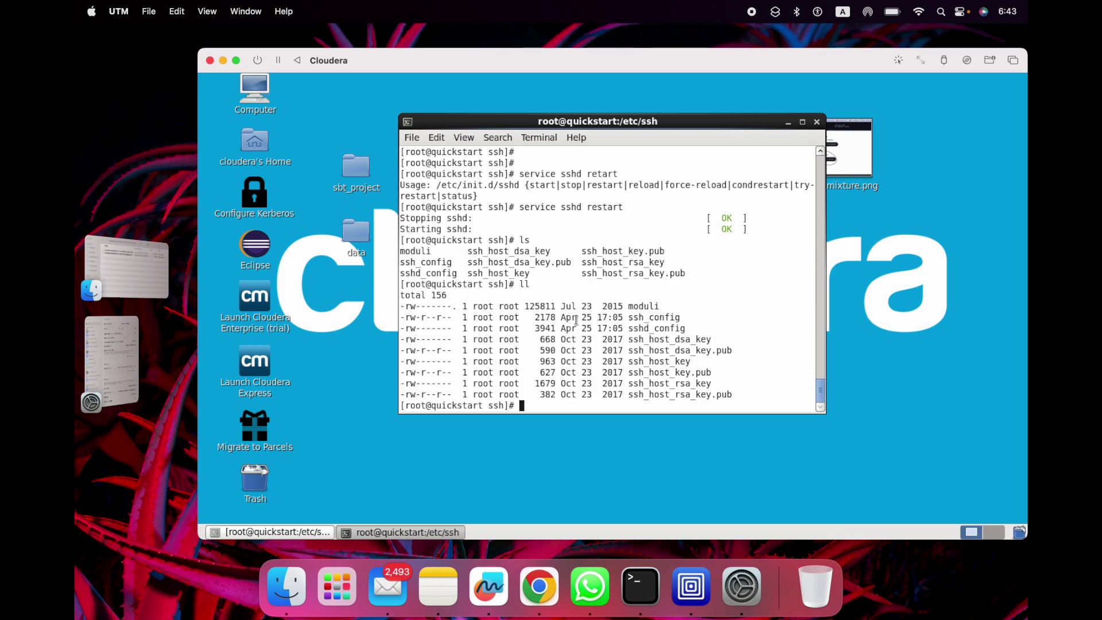
left_click_drag(681, 318, 624, 317)
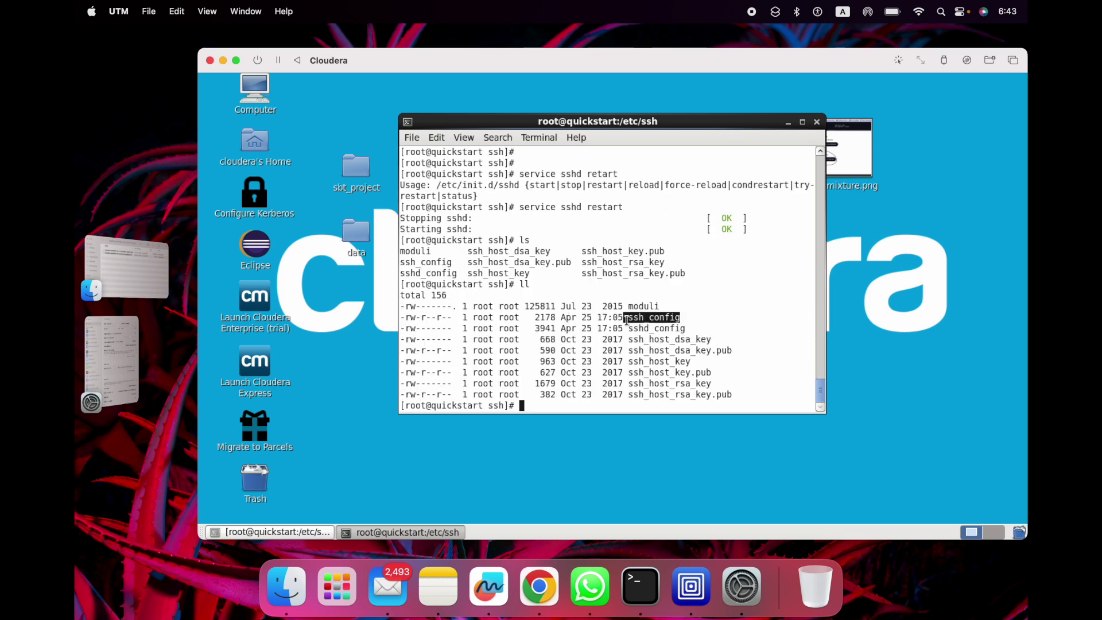
left_click_drag(687, 328, 628, 328)
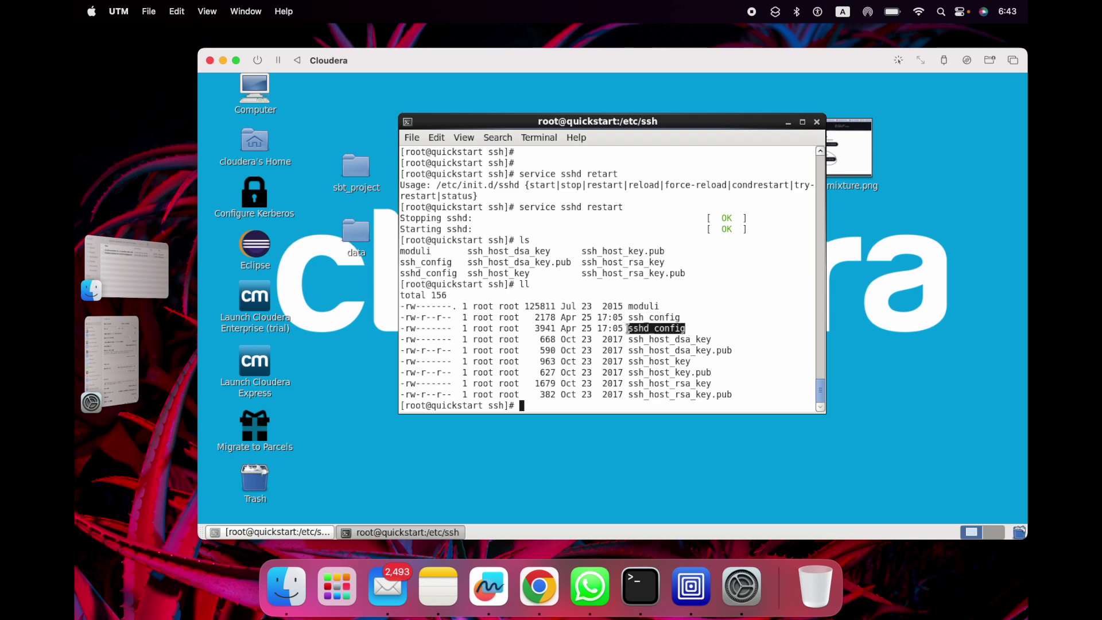
left_click_drag(822, 395, 819, 316)
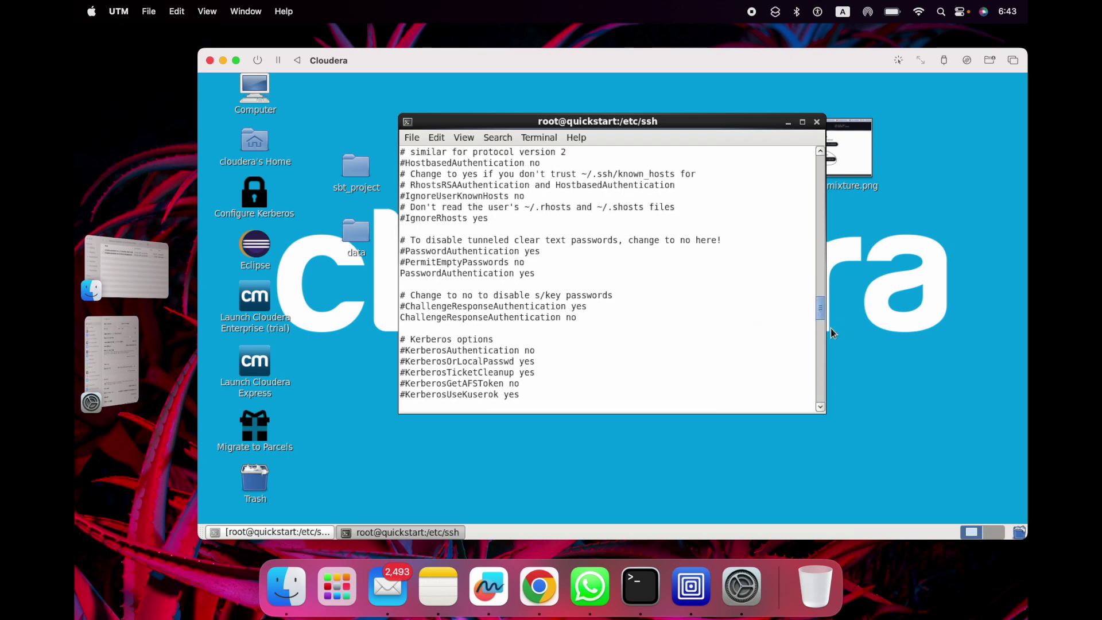
mouse_move(820, 320)
left_mouse_down()
mouse_move(817, 295)
mouse_move(819, 414)
left_mouse_up()
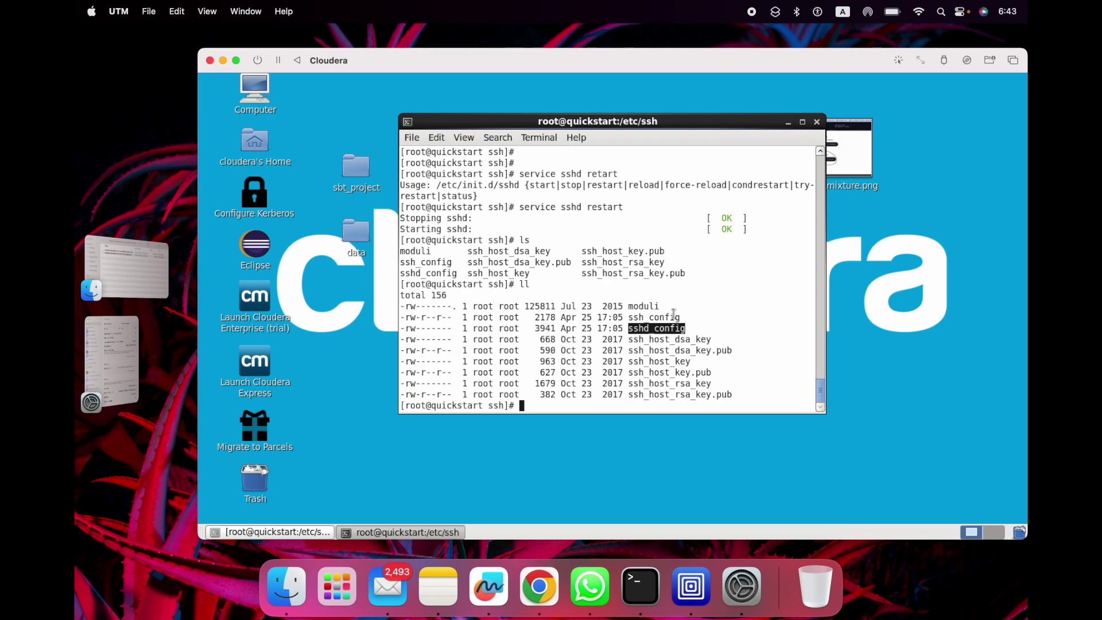
left_click(642, 587)
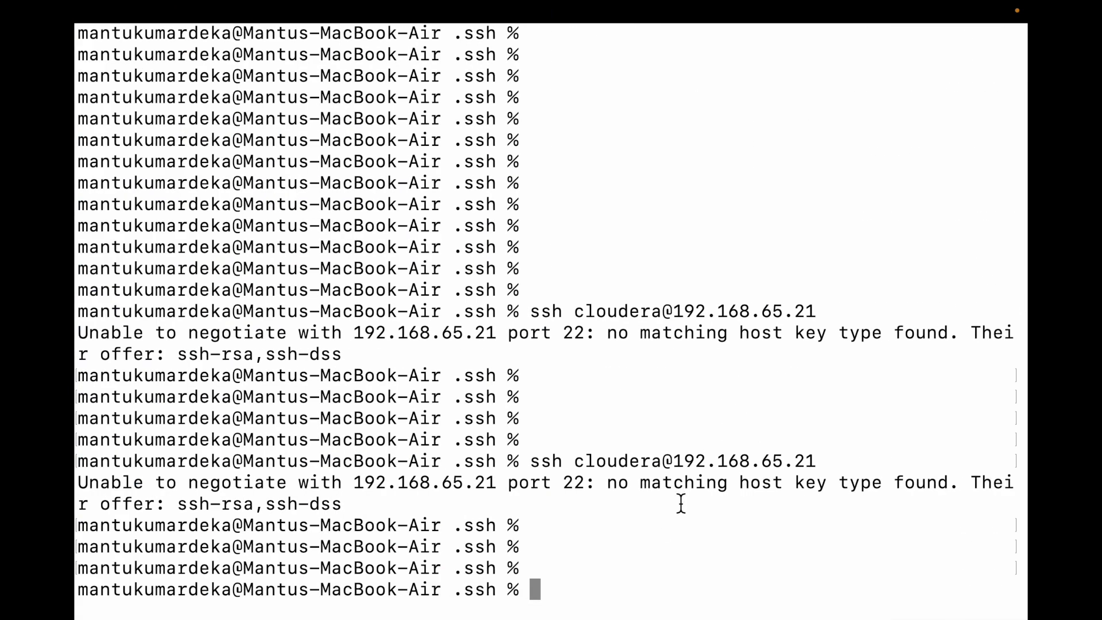
Return home with cd, show pwd, run ls -lta and pick out the .ssh folder
key("Return")
key("Return")
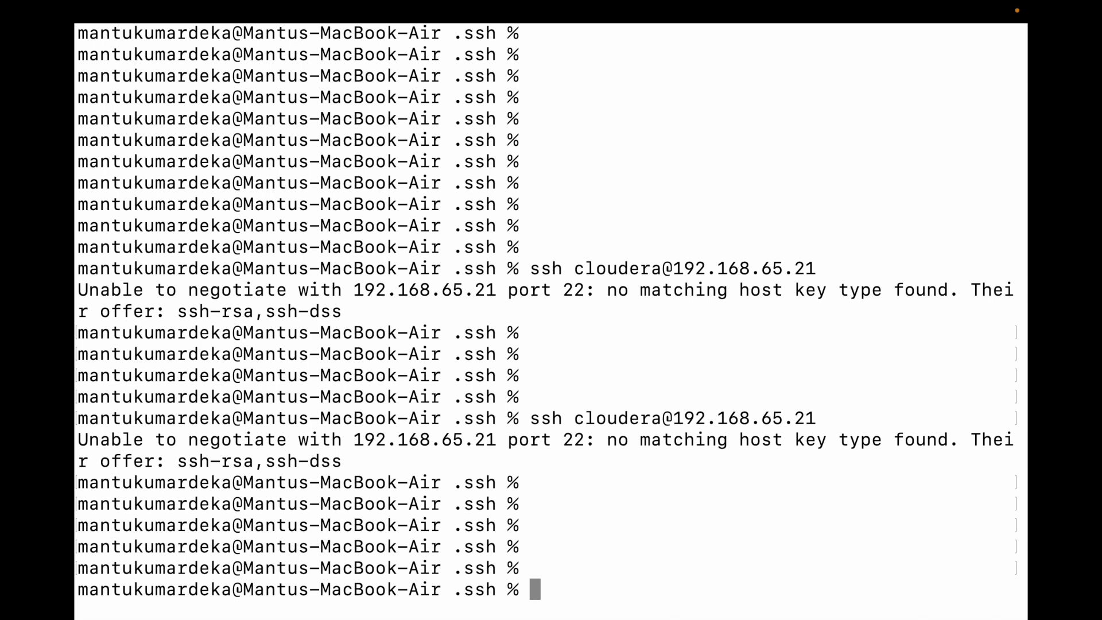
type("cd")
key("Return")
key("Return")
key("Return")
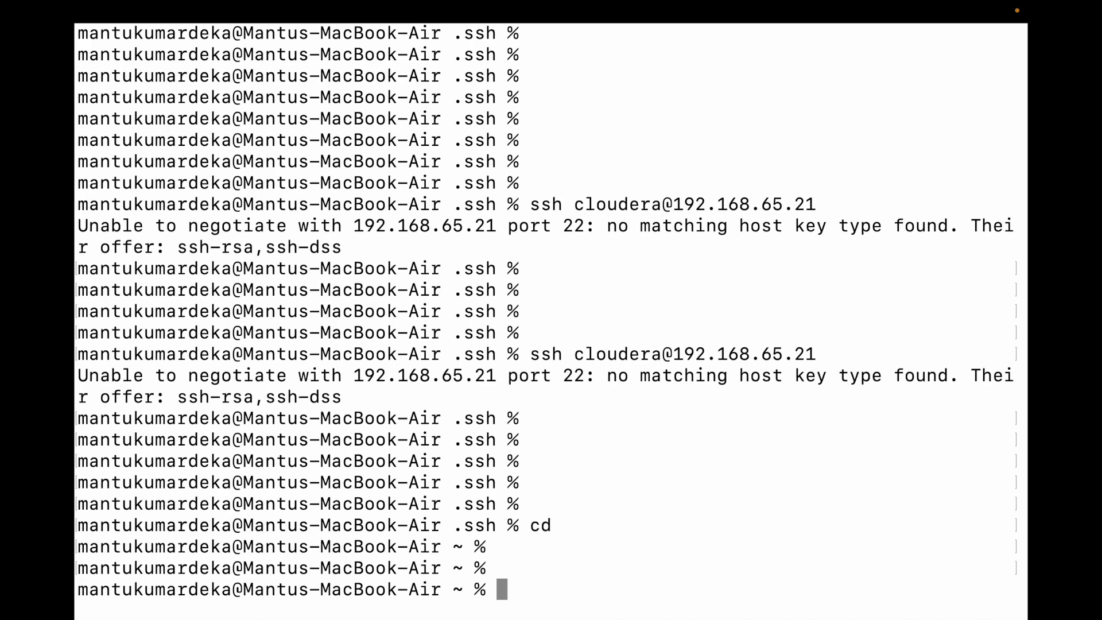
type("pwd")
key("Return")
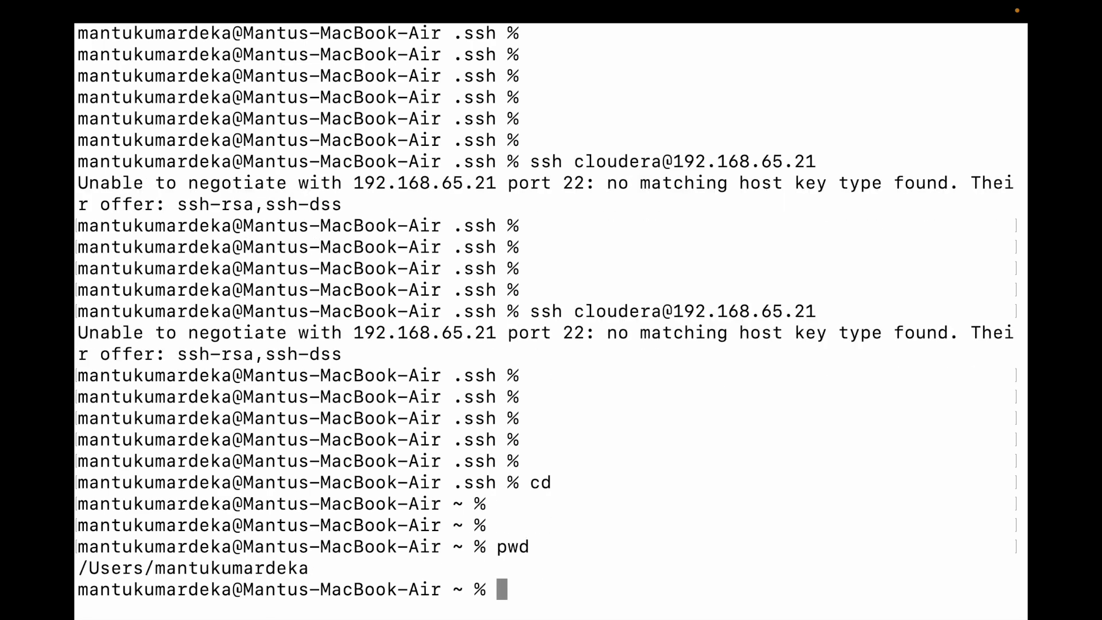
type("ls")
key("Return")
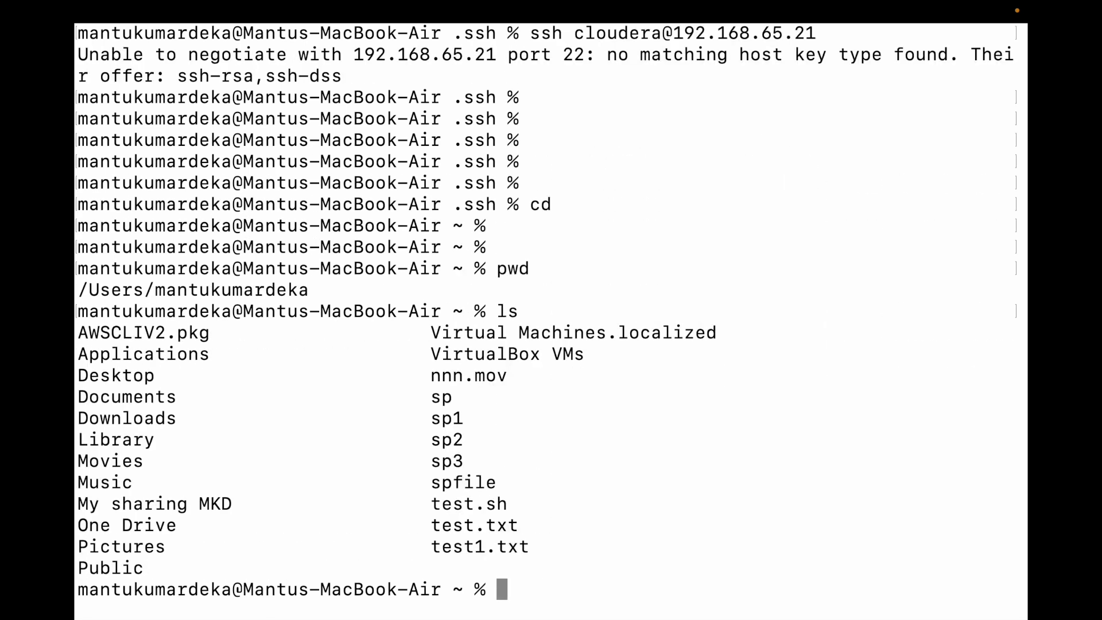
type("l")
type("s -l")
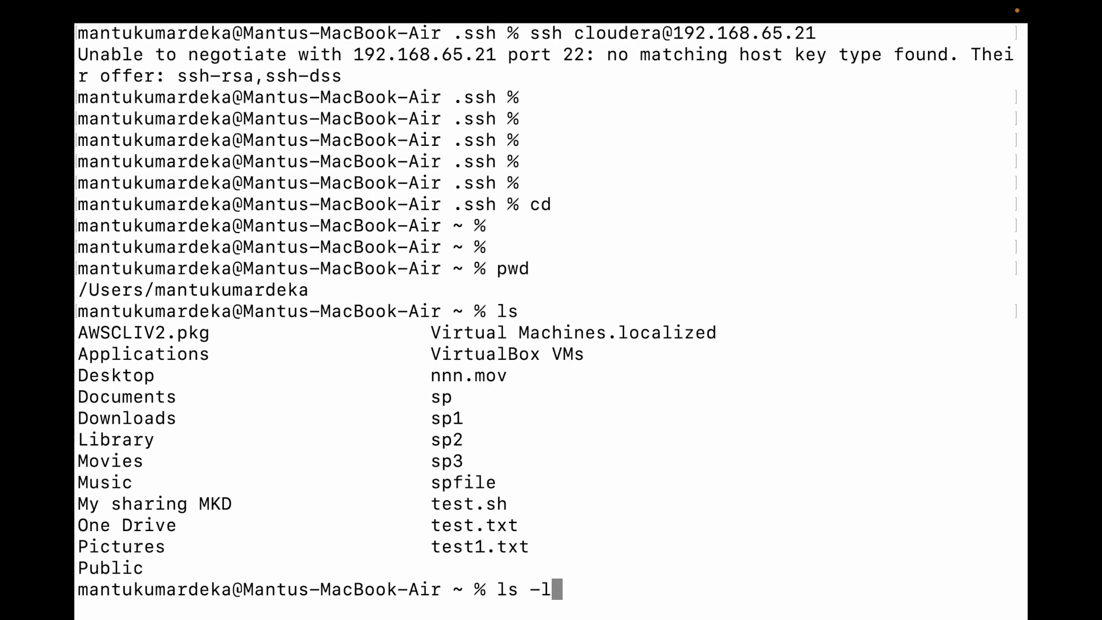
type("ta")
key("Return")
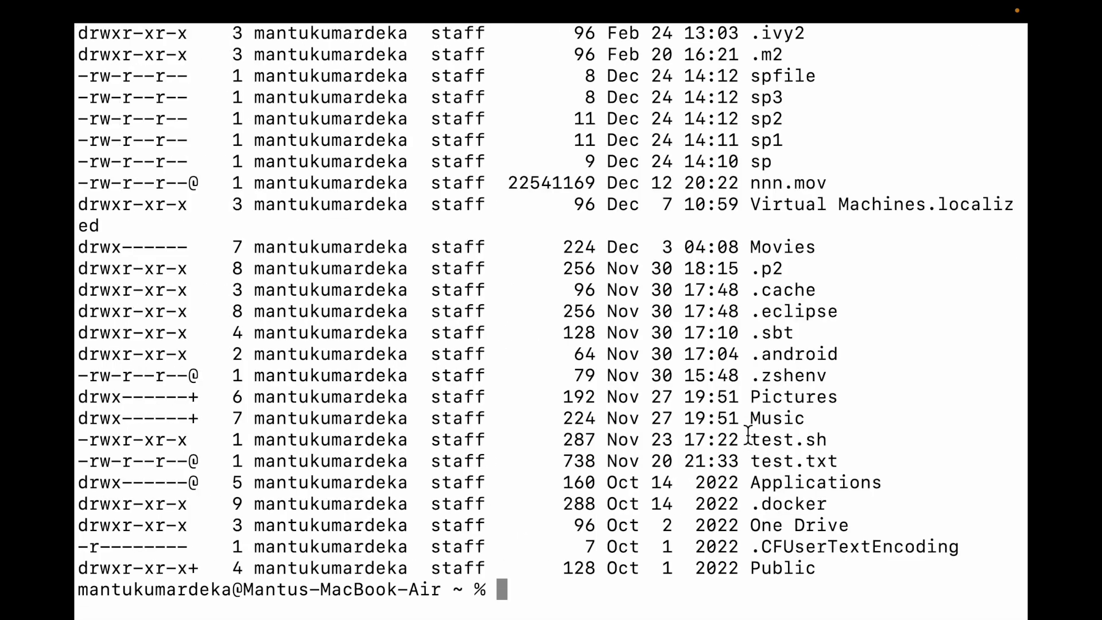
scroll(797, 247, "up", 2)
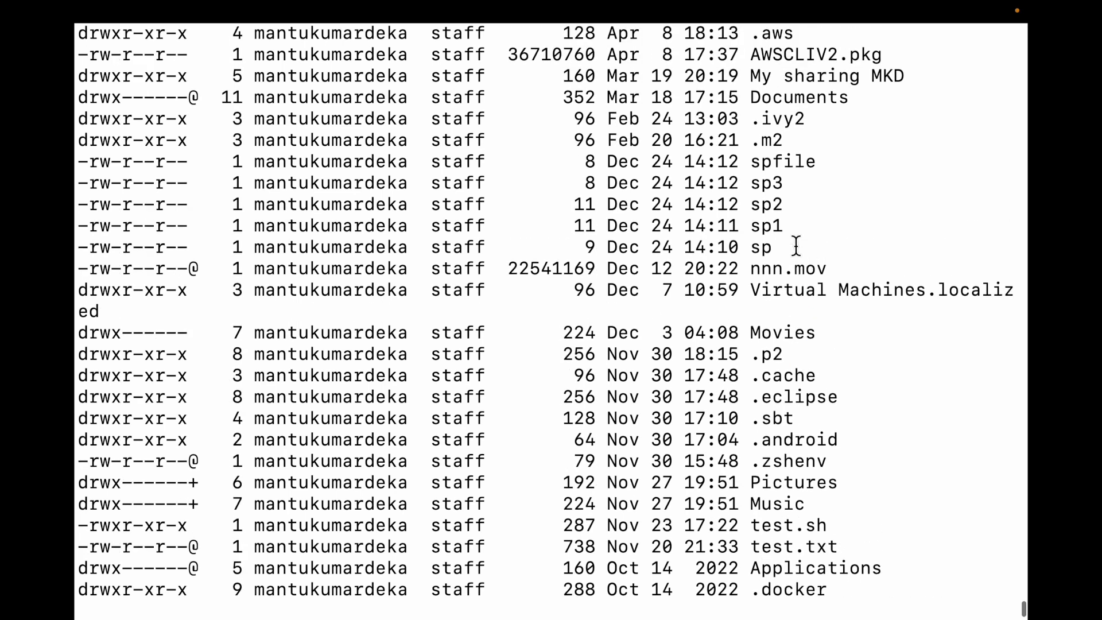
scroll(797, 247, "up", 1)
scroll(797, 247, "up", 3)
scroll(797, 247, "up", 4)
scroll(796, 247, "up", 3)
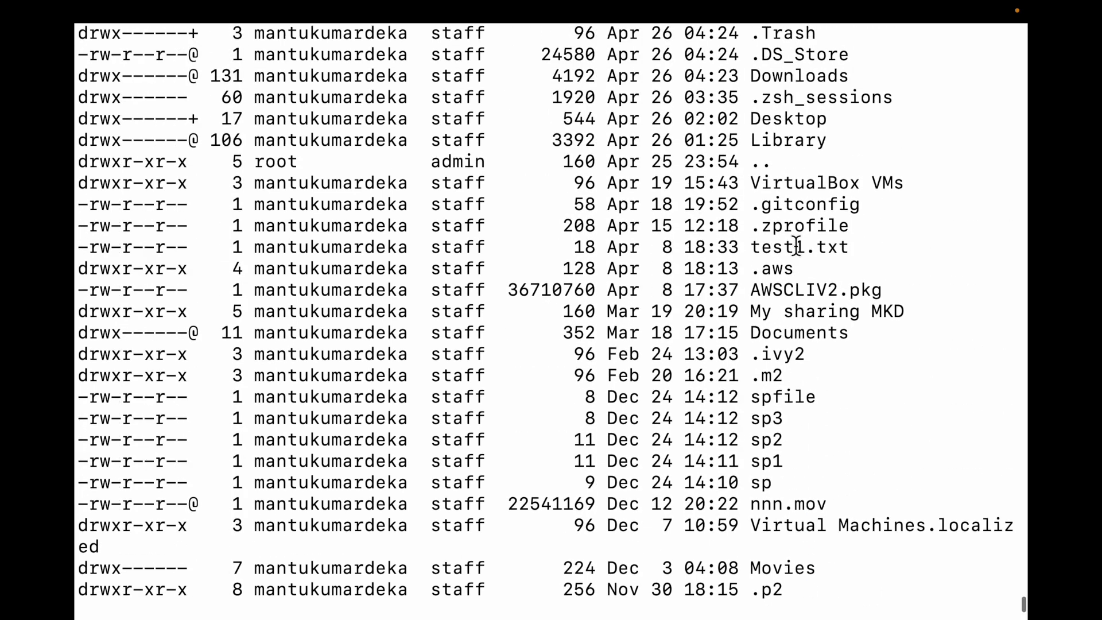
scroll(797, 247, "up", 3)
scroll(796, 248, "up", 5)
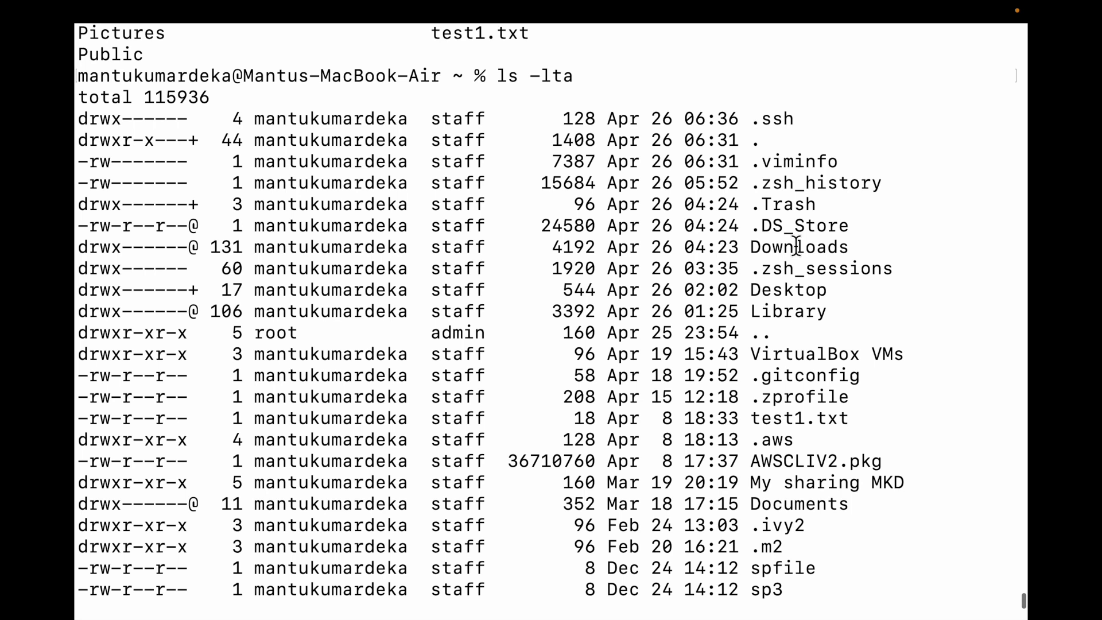
double_click(783, 118)
scroll(808, 223, "down", 20)
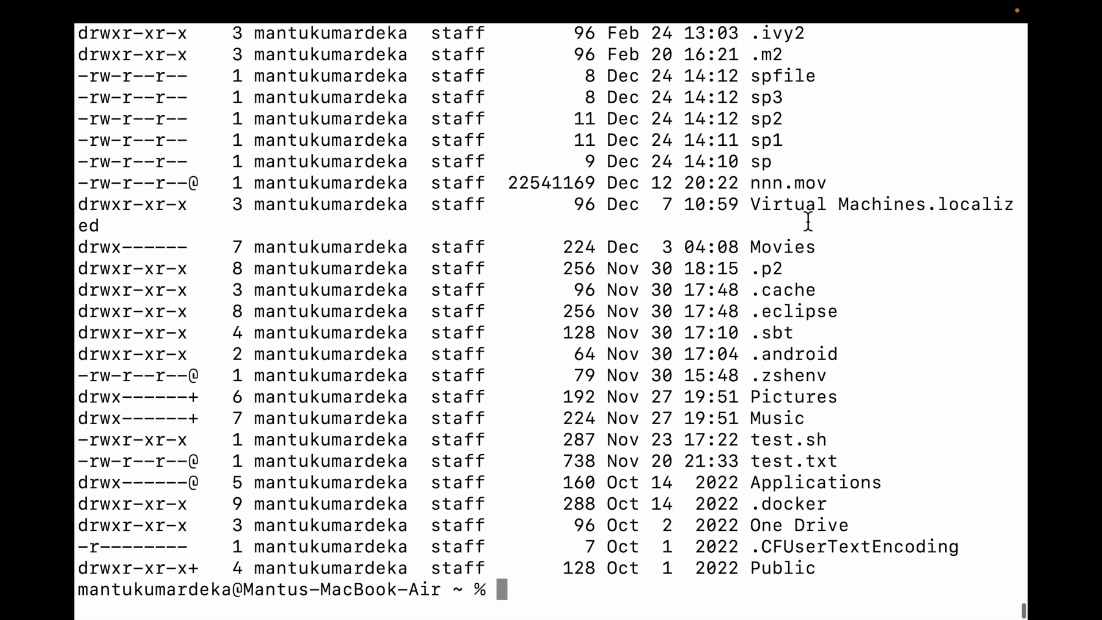
key("Return")
key("Return")
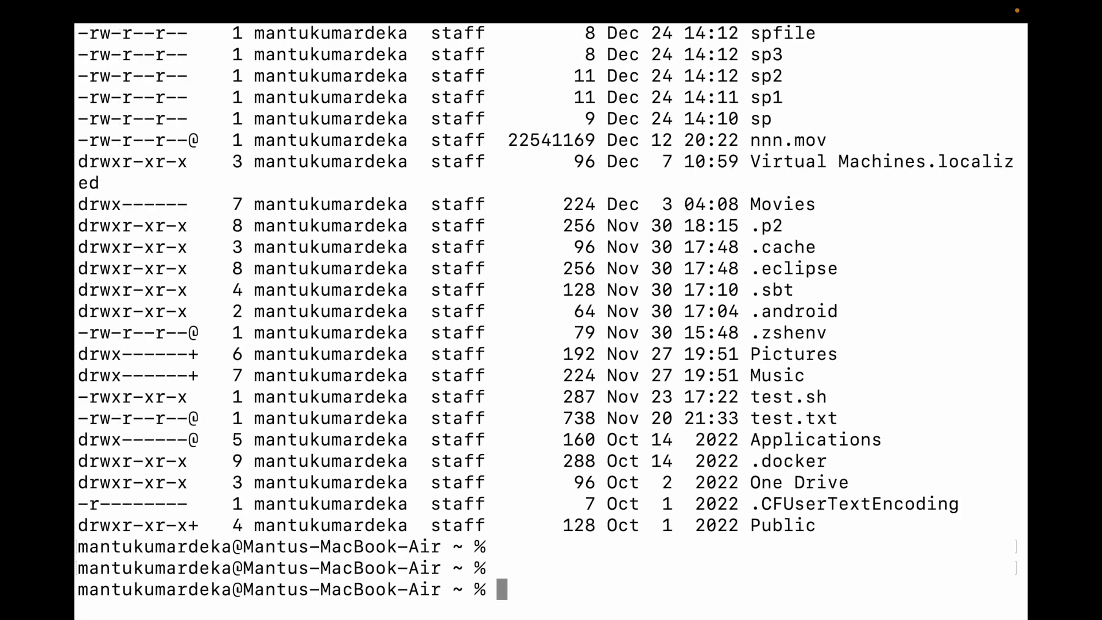
type("cd .")
type("ssh")
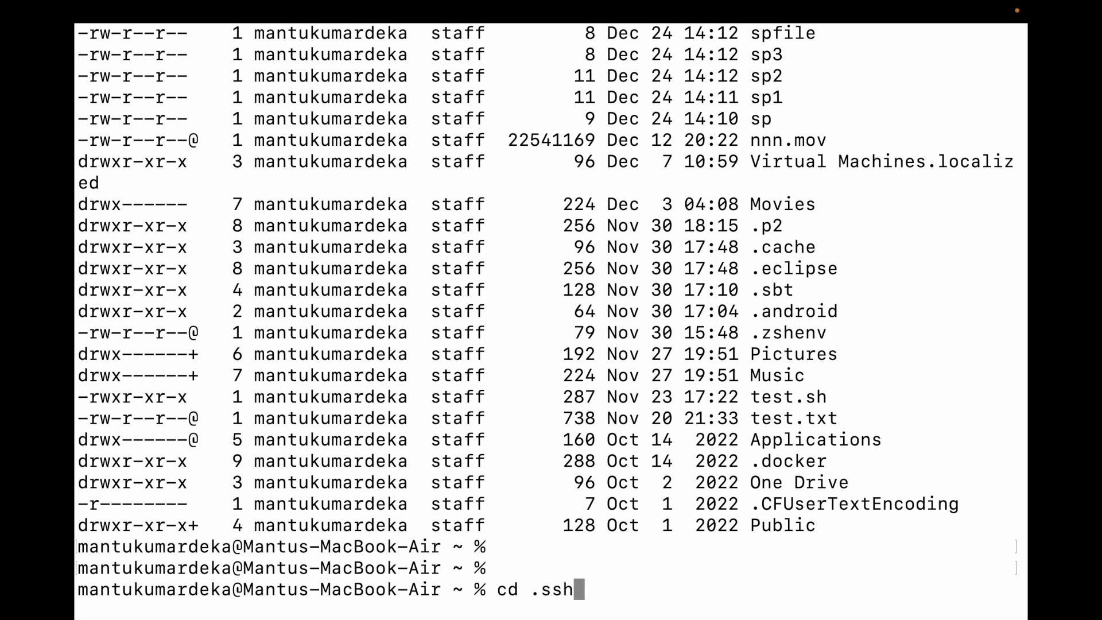
Enter .ssh, run ls -la and point out known_hosts and known_hosts.old
key("Return")
type("pwd")
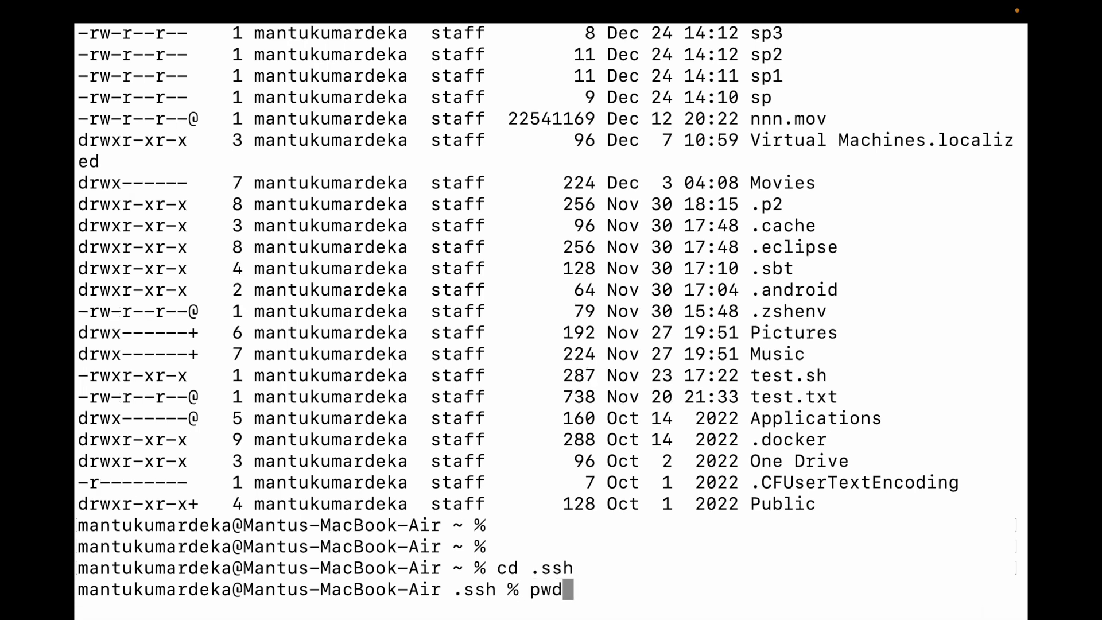
key("Return")
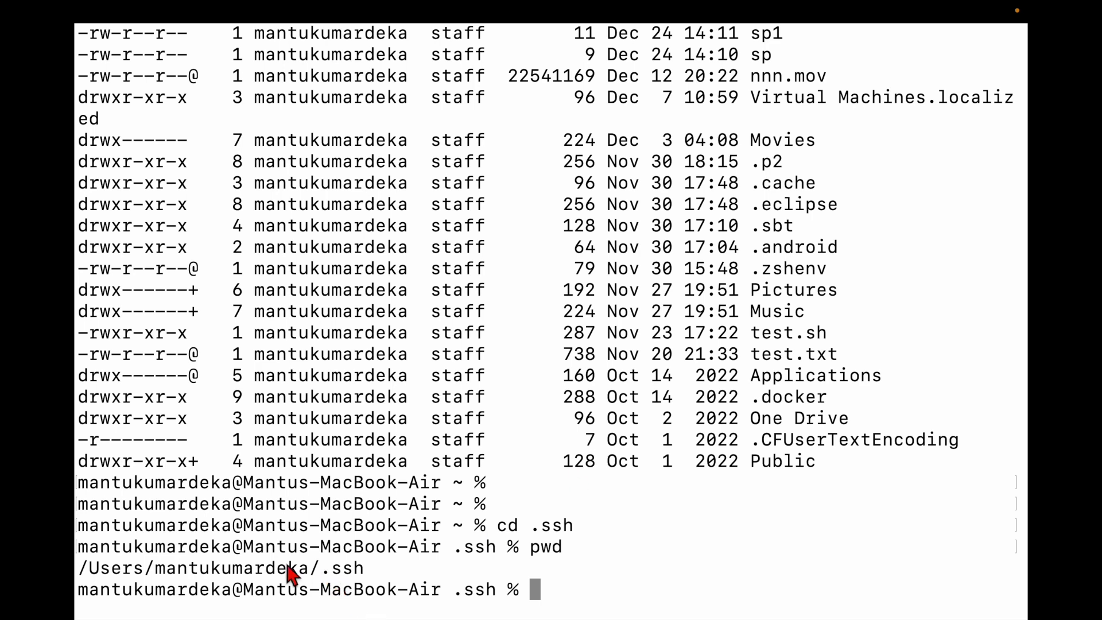
type("l")
type("s -")
type("ta")
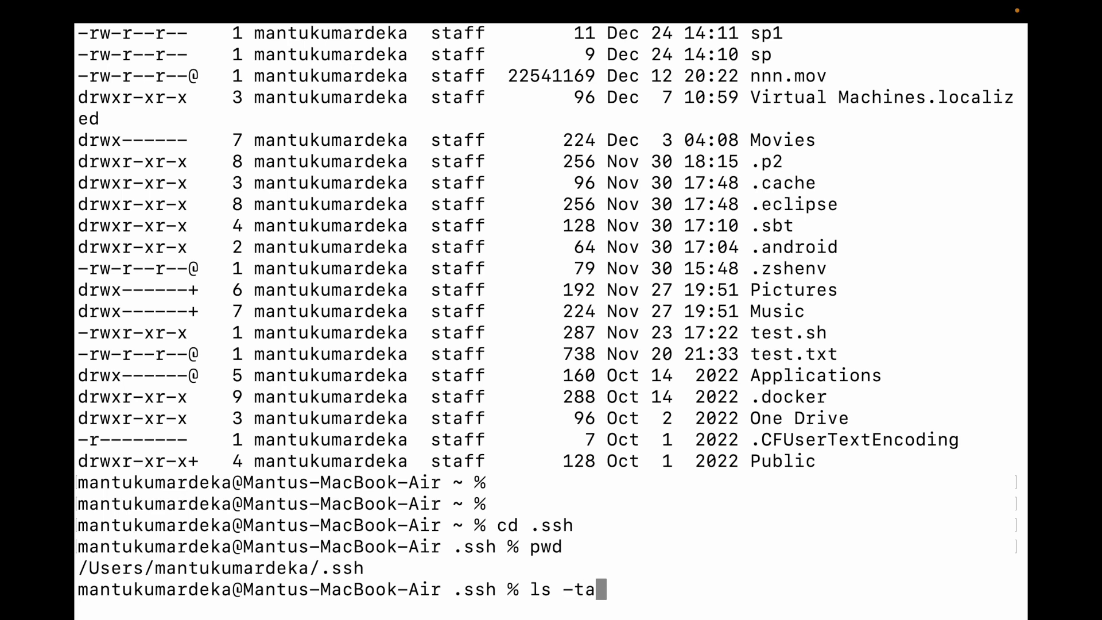
key("BackSpace")
key("BackSpace")
type("la")
key("Return")
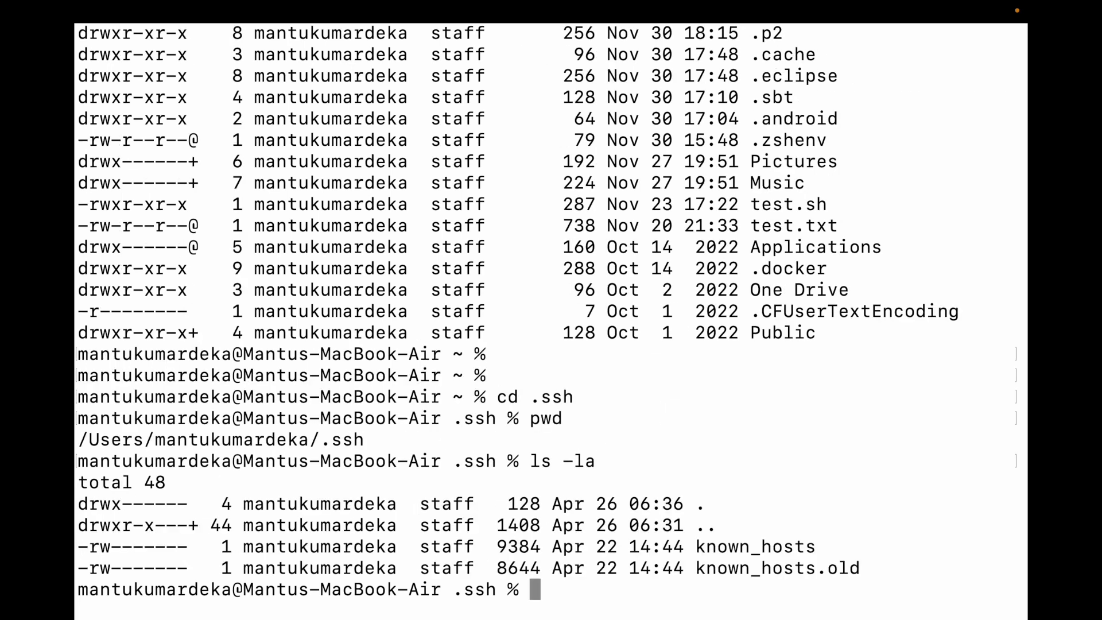
double_click(737, 552)
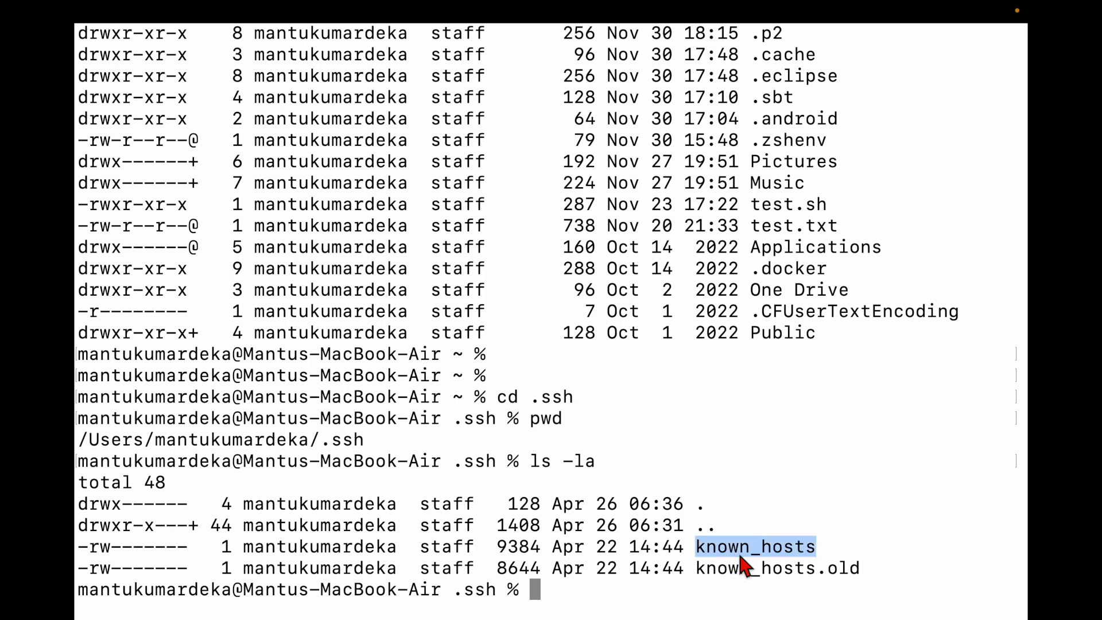
double_click(752, 567)
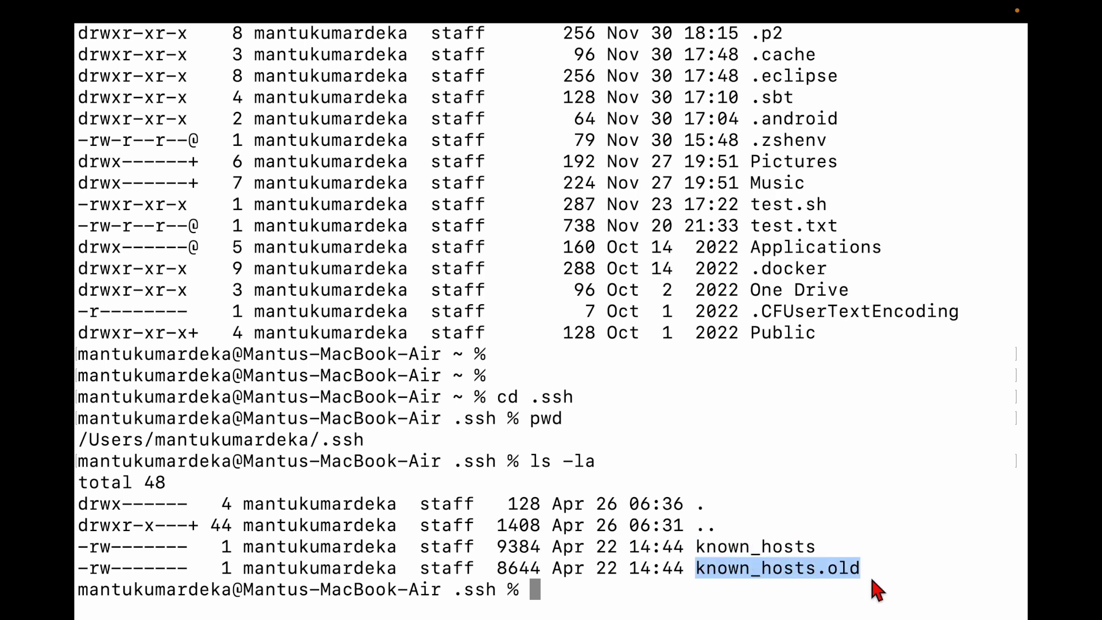
key("Return")
key("Return")
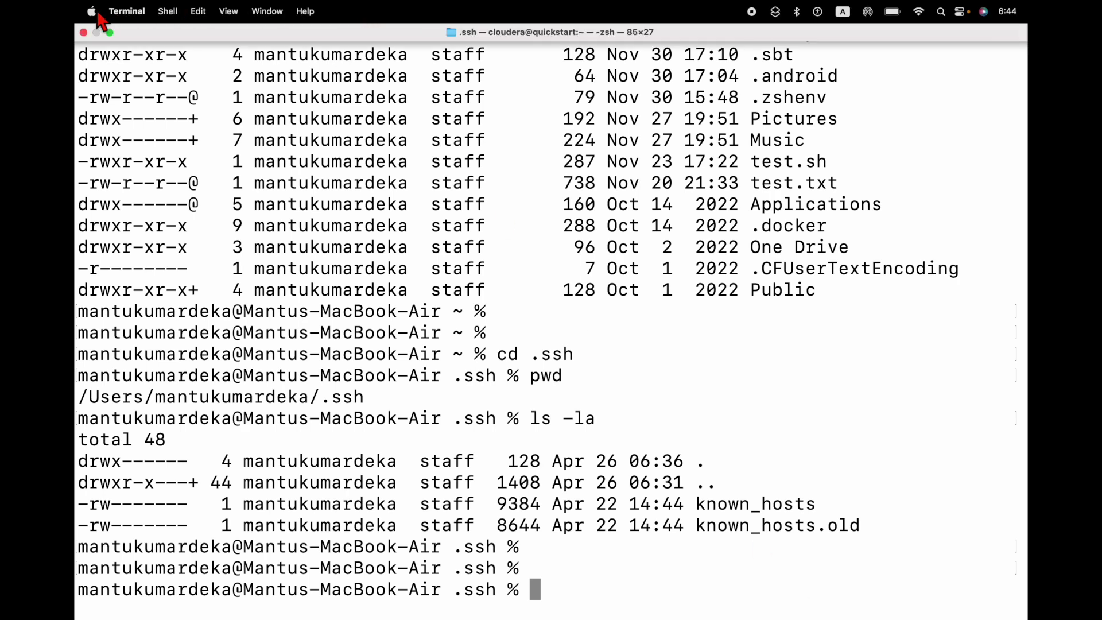
left_click(93, 12)
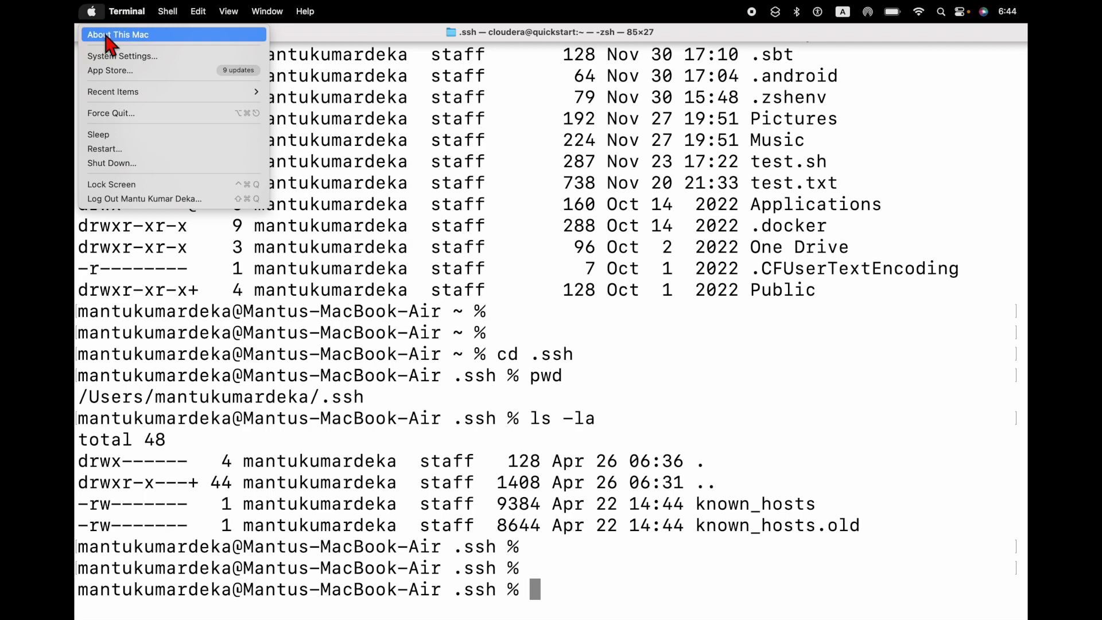
left_click(110, 42)
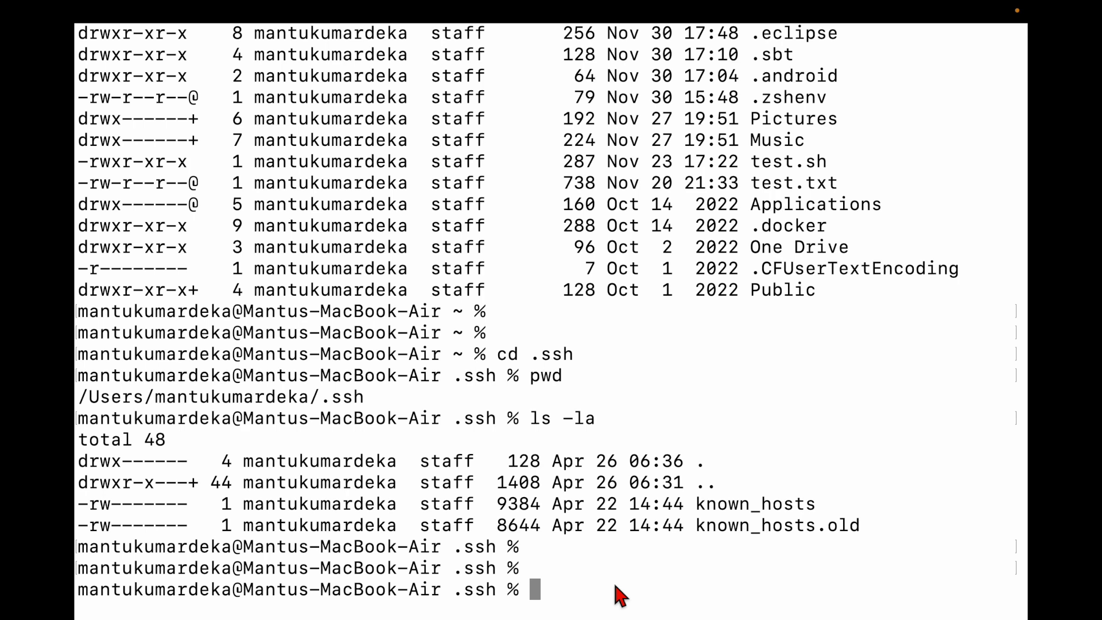
type("touch")
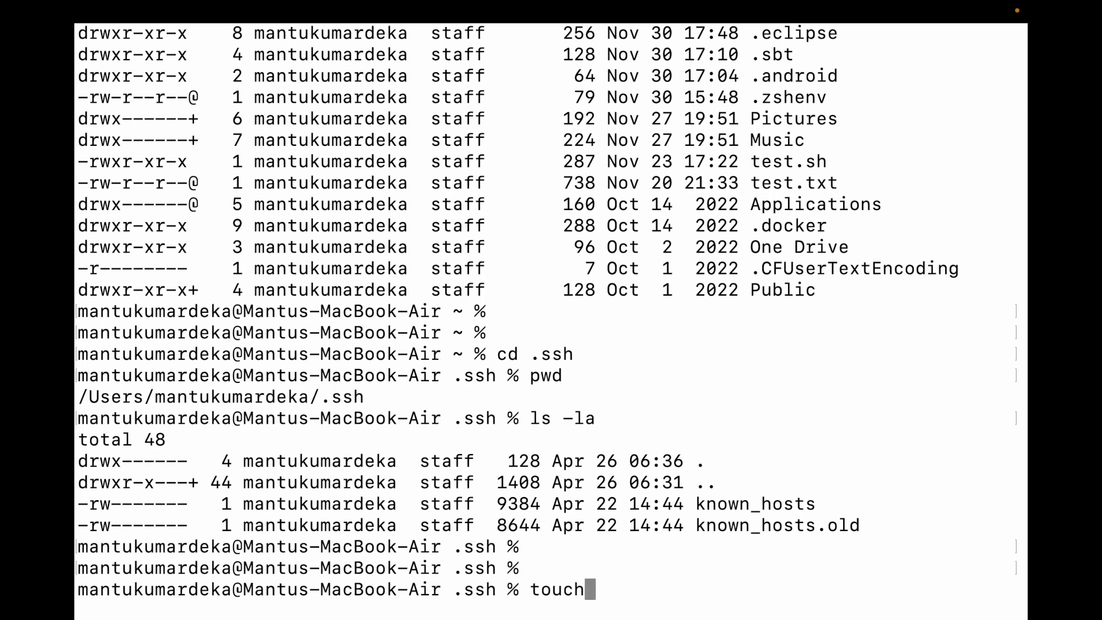
type(" confg")
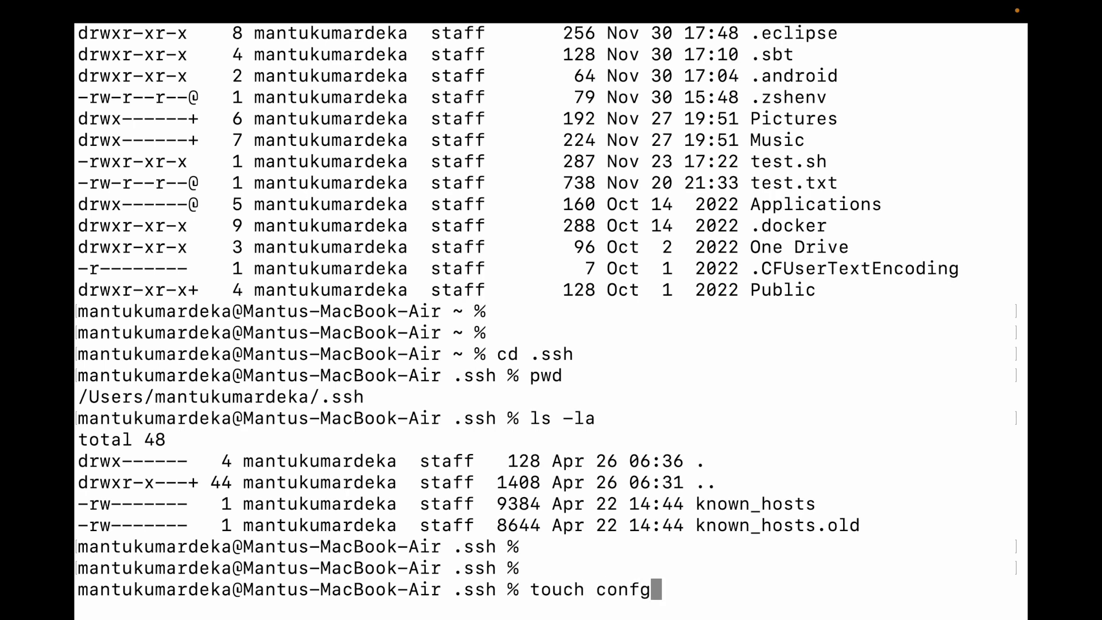
type("ig")
Create an empty config file in ~/.ssh with touch and open it in vim
key("Return")
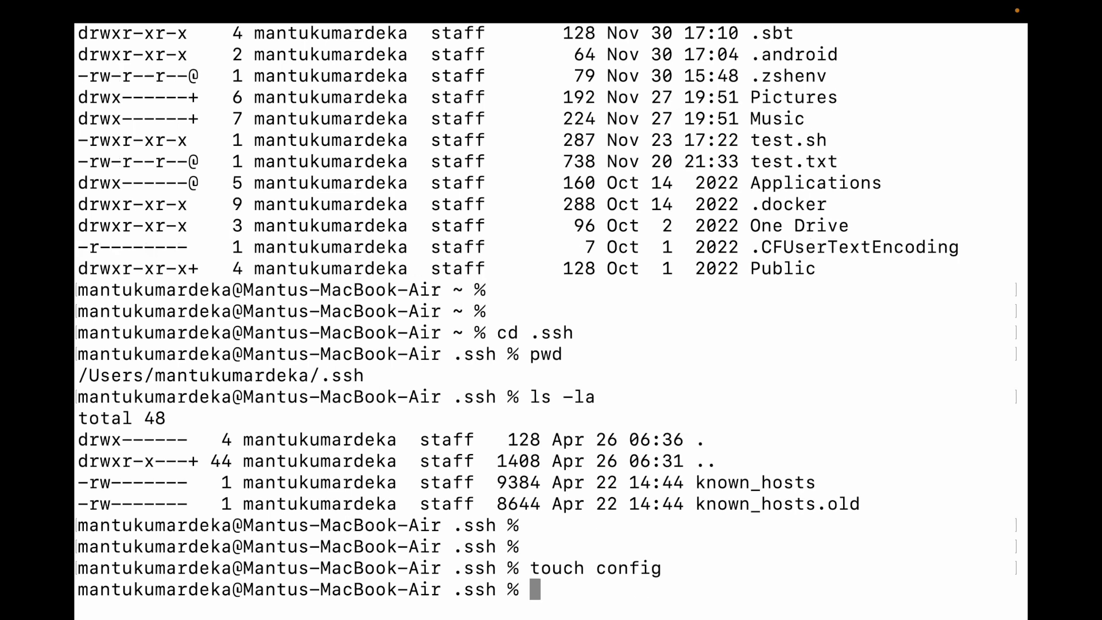
type("vi ")
type("config")
key("Return")
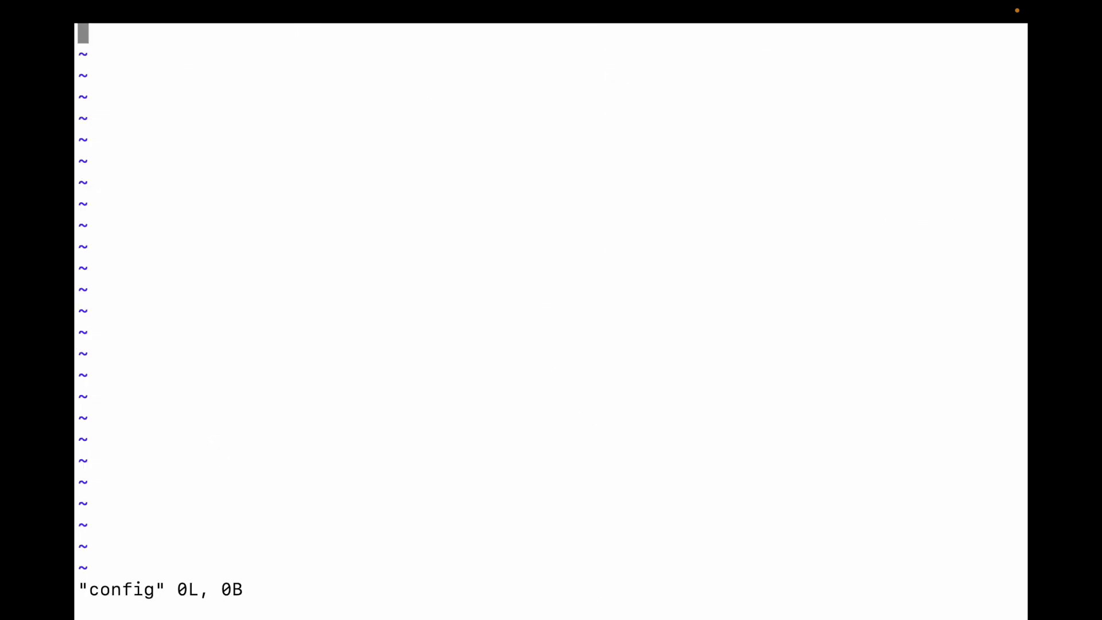
key("ctrl+Up")
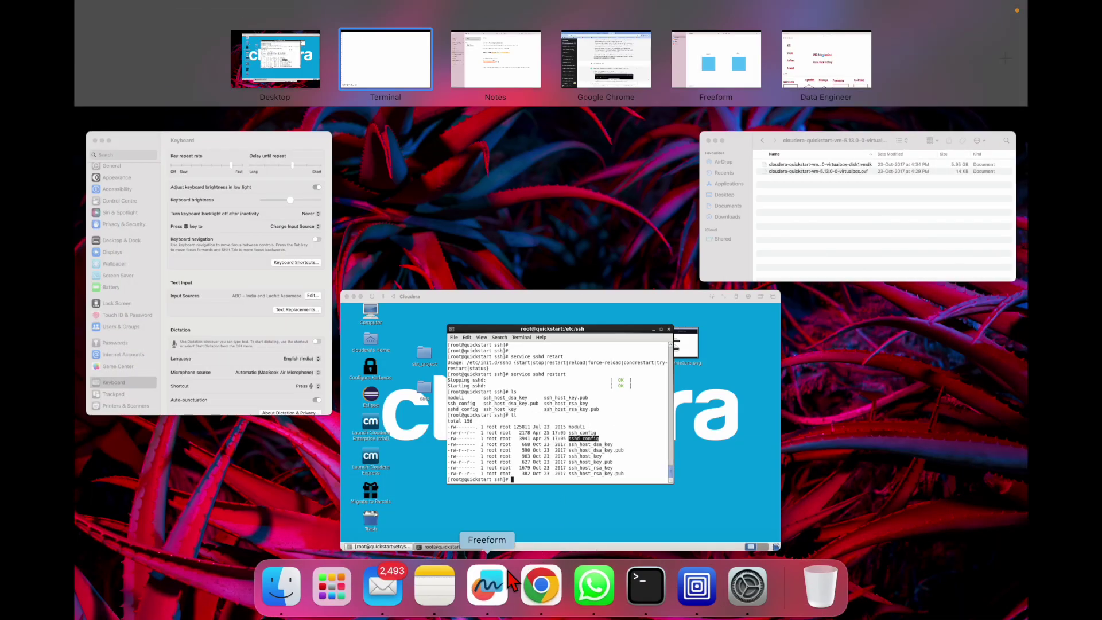
Select the commented #HostkeyAlgorithms and #PubkeyAcceptedKeyTypes +ssh-rsa lines in the Linux note to copy them
left_click(449, 590)
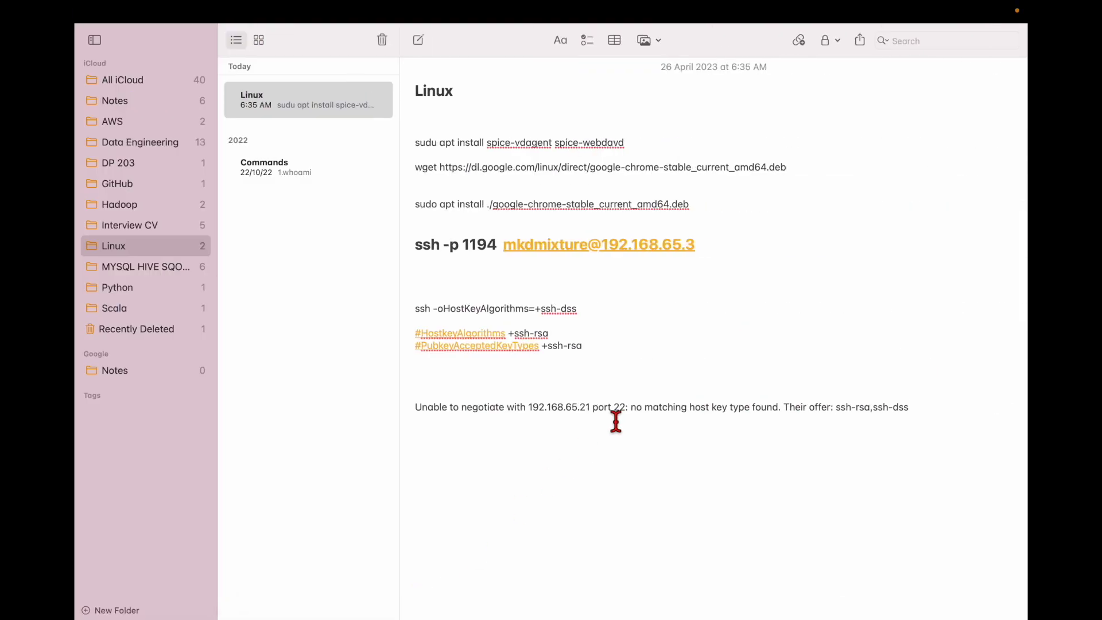
left_click_drag(582, 346, 414, 333)
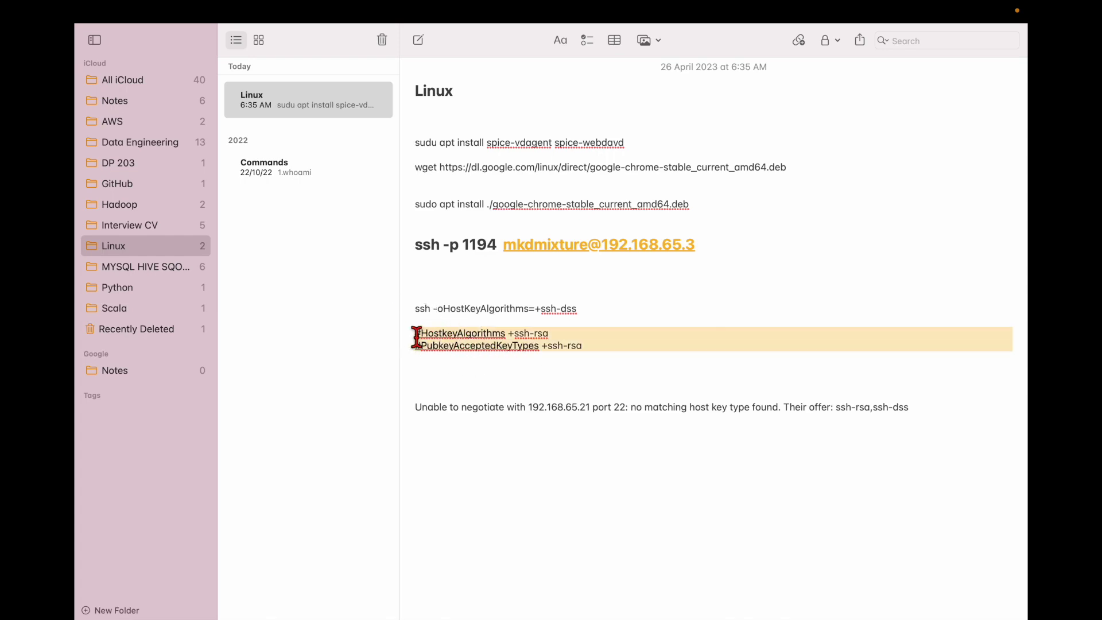
key("ctrl+Up")
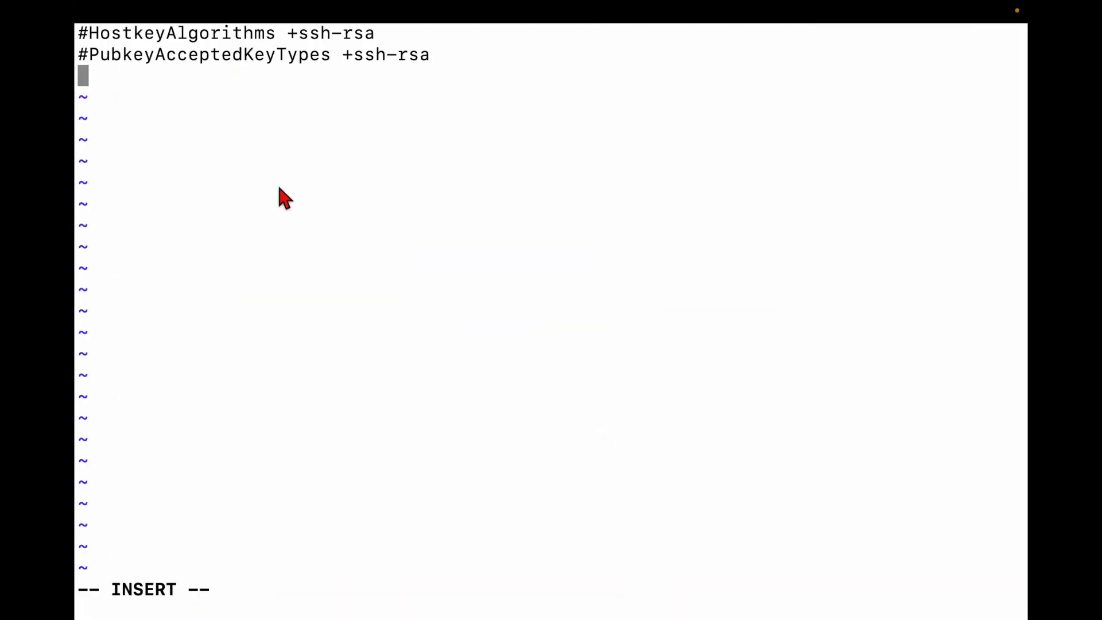
Uncomment the pasted HostkeyAlgorithms +ssh-rsa and PubkeyAcceptedKeyTypes +ssh-rsa lines in vim
key("Up")
key("Up")
key("Right")
key("BackSpace")
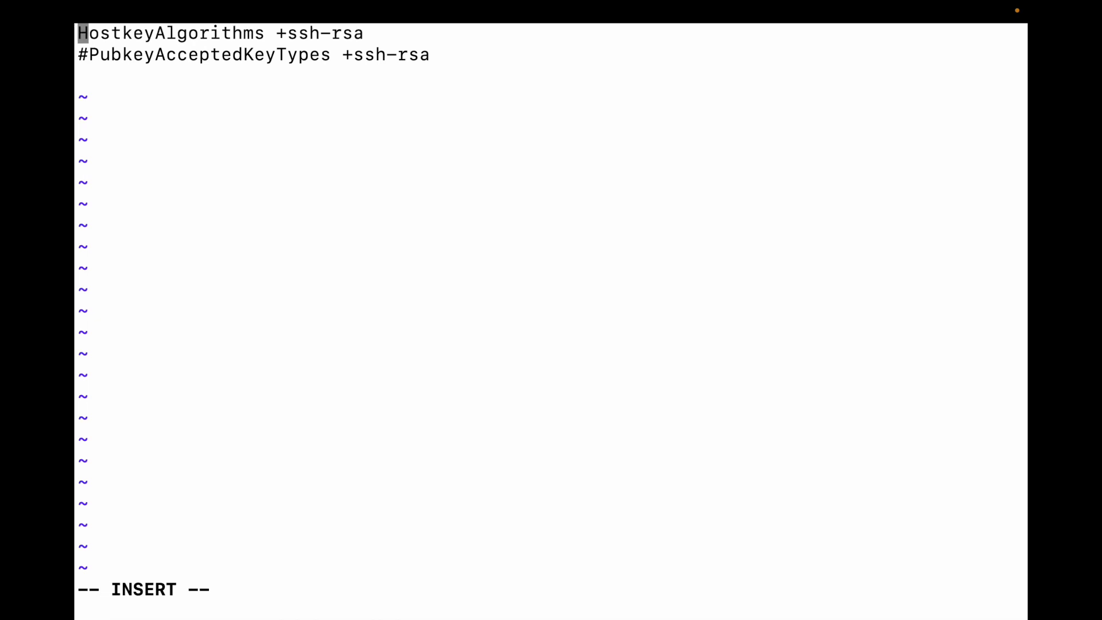
key("Down")
key("Right")
key("BackSpace")
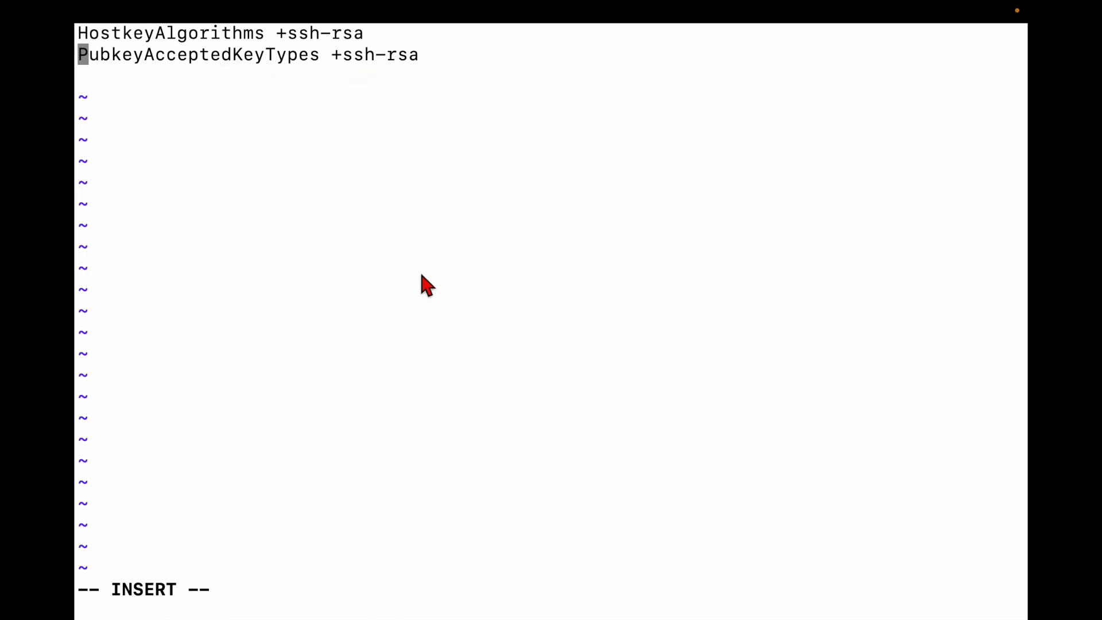
Save the config with :wq! and recall the previous vi config command at the prompt
key("Escape")
type(":")
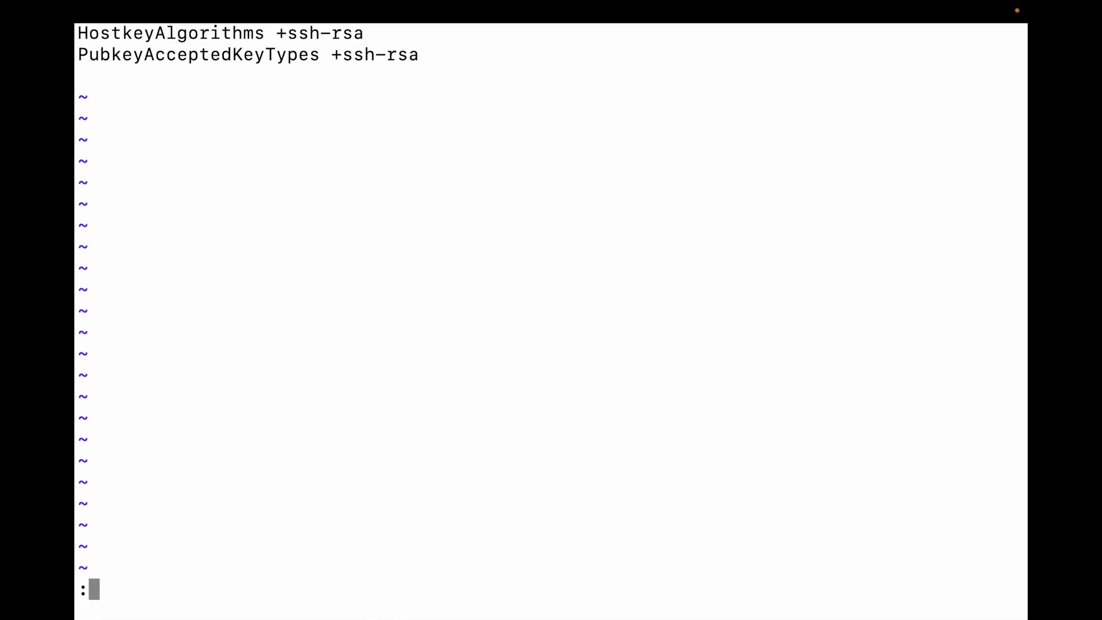
type("wq!")
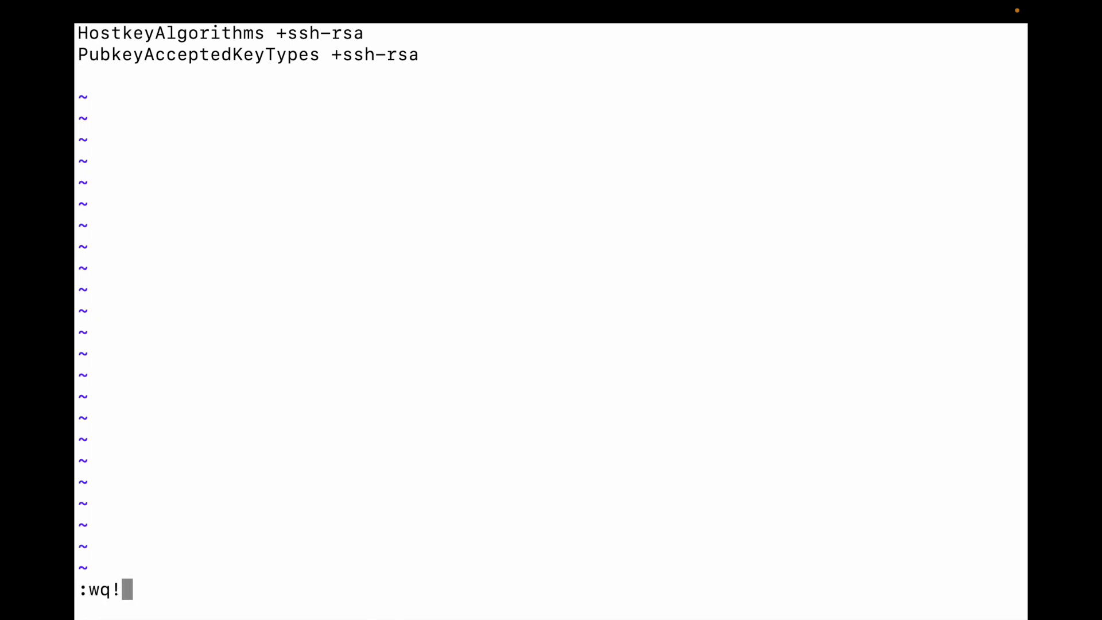
key("Return")
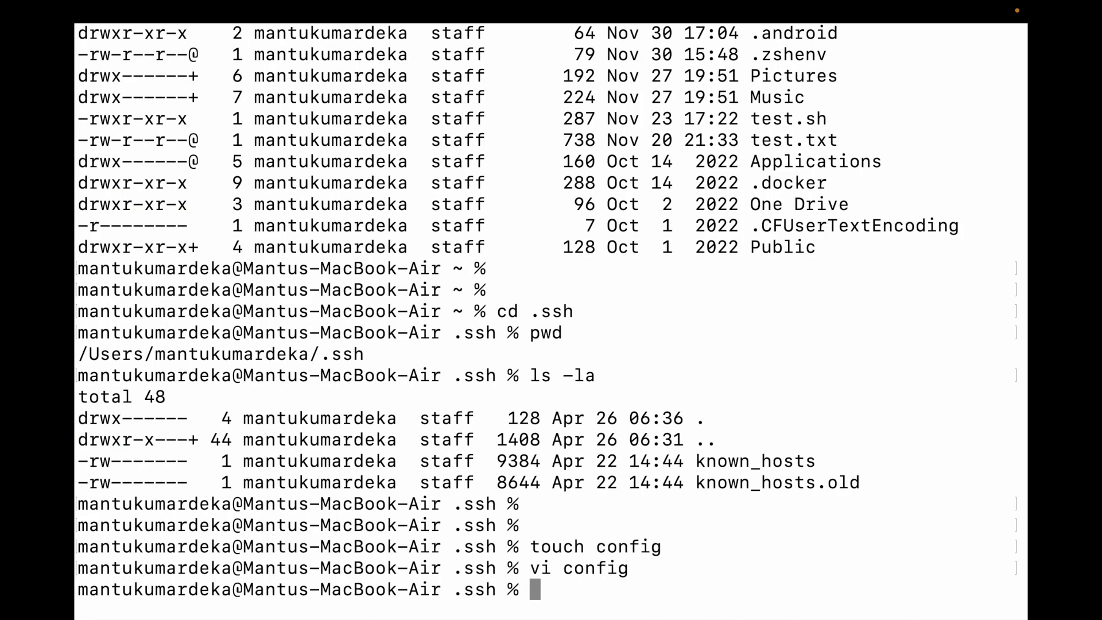
key("Return")
key("Return")
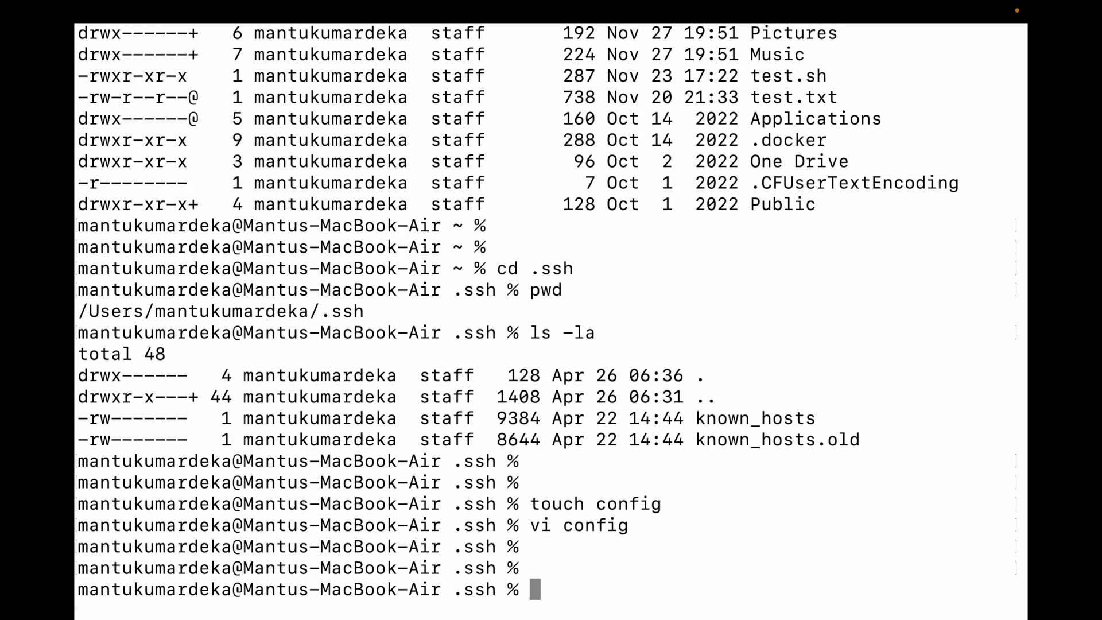
key("Up")
Change the recalled command to cat config and print the two +ssh-rsa lines
key("Left")
key("Left")
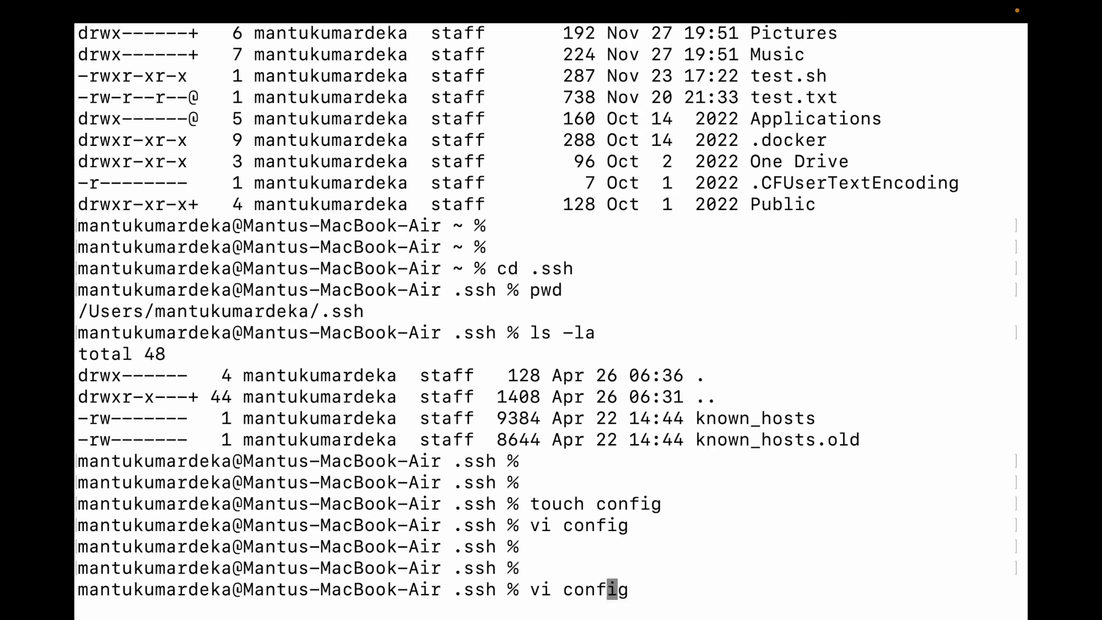
key("Left")
key("Left")
key("Left")
key("Left")
key("Left")
key("BackSpace")
key("BackSpace")
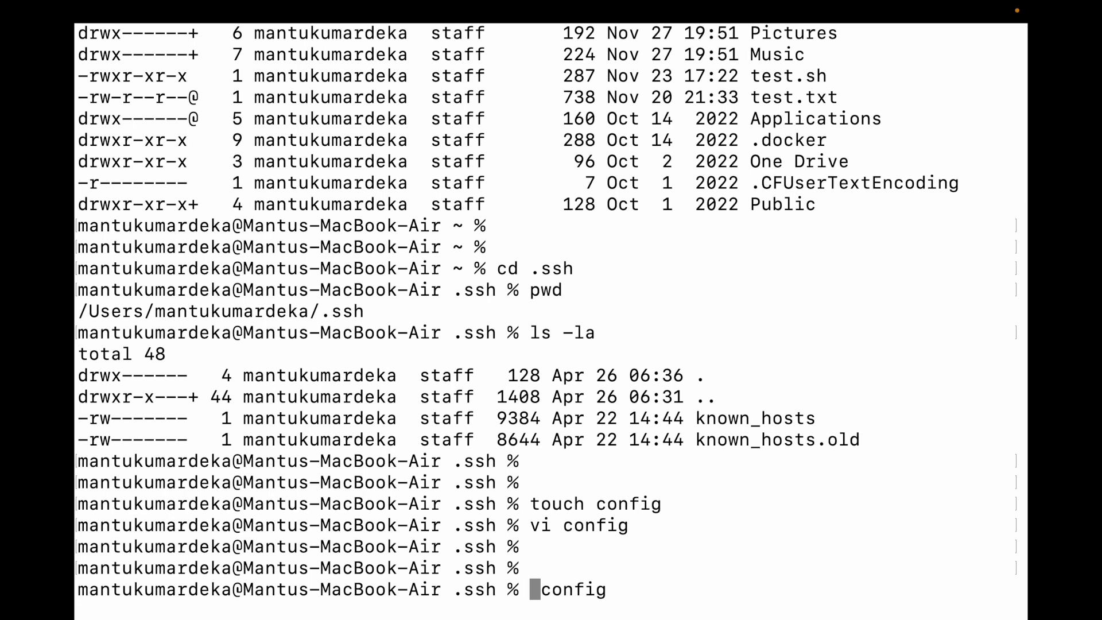
type("cat")
key("Return")
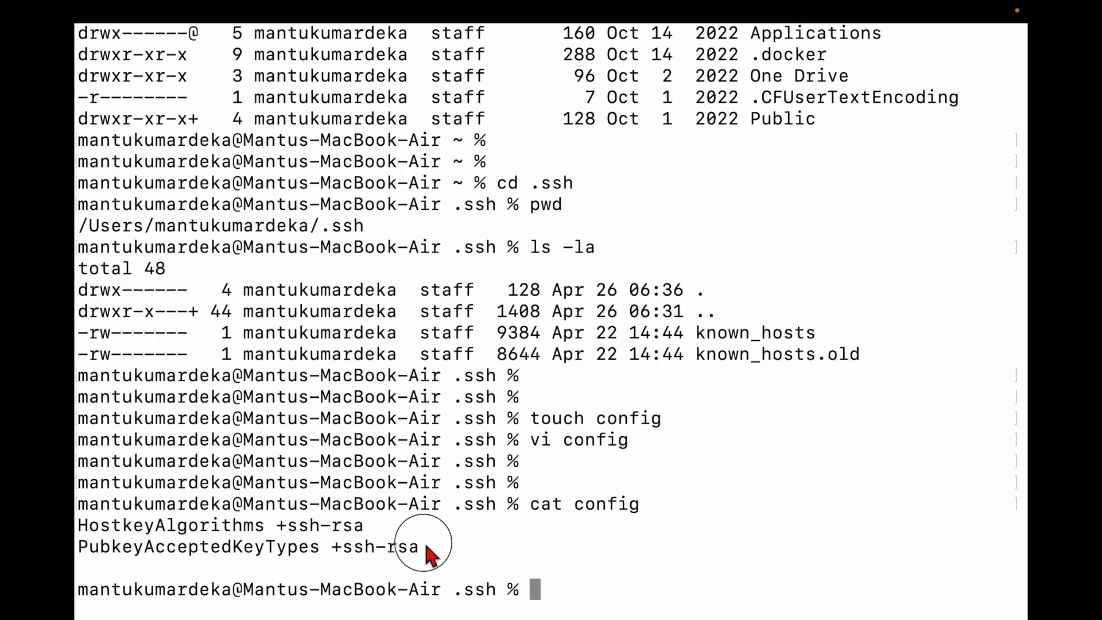
left_click_drag(426, 545, 74, 524)
key("Return")
key("Return")
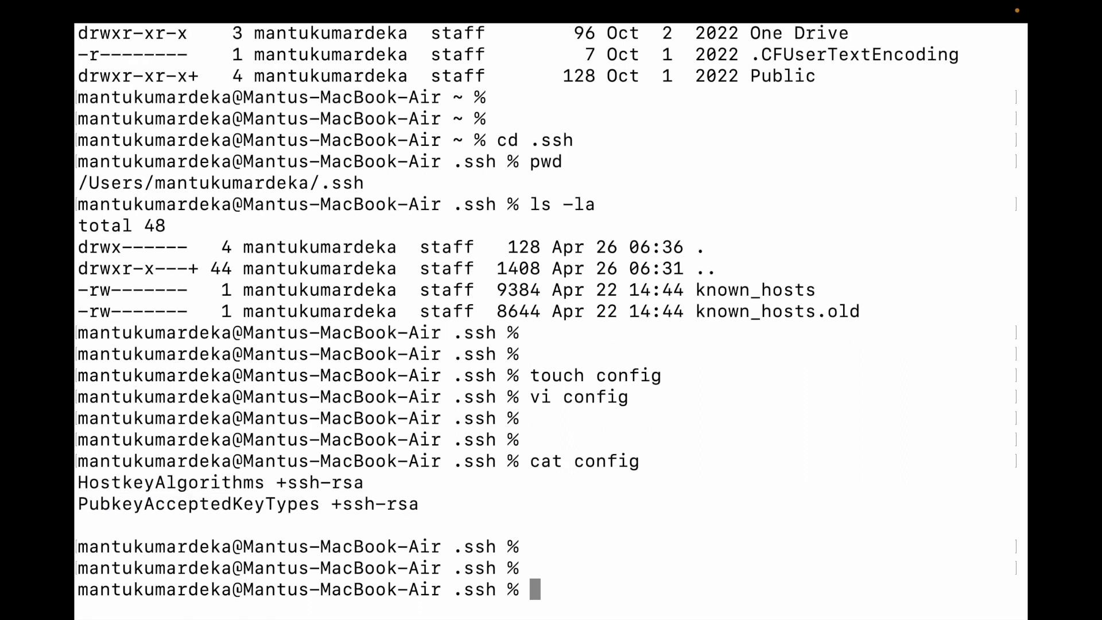
key("Up")
key("Up")
key("Up")
key("Up")
key("Up")
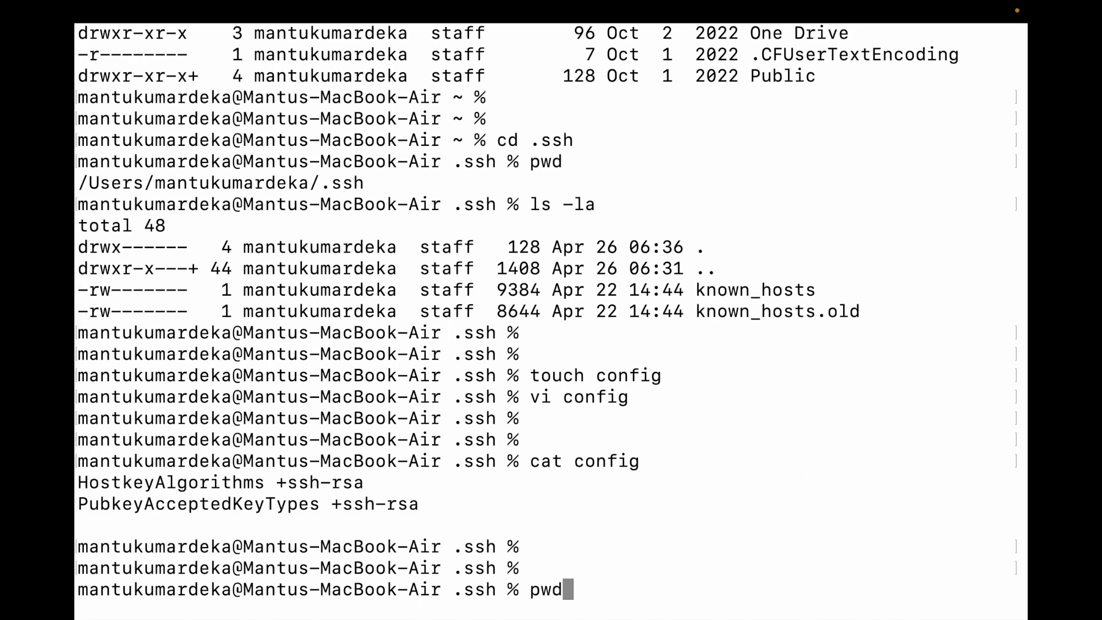
key("Up")
key("Up")
key("Up")
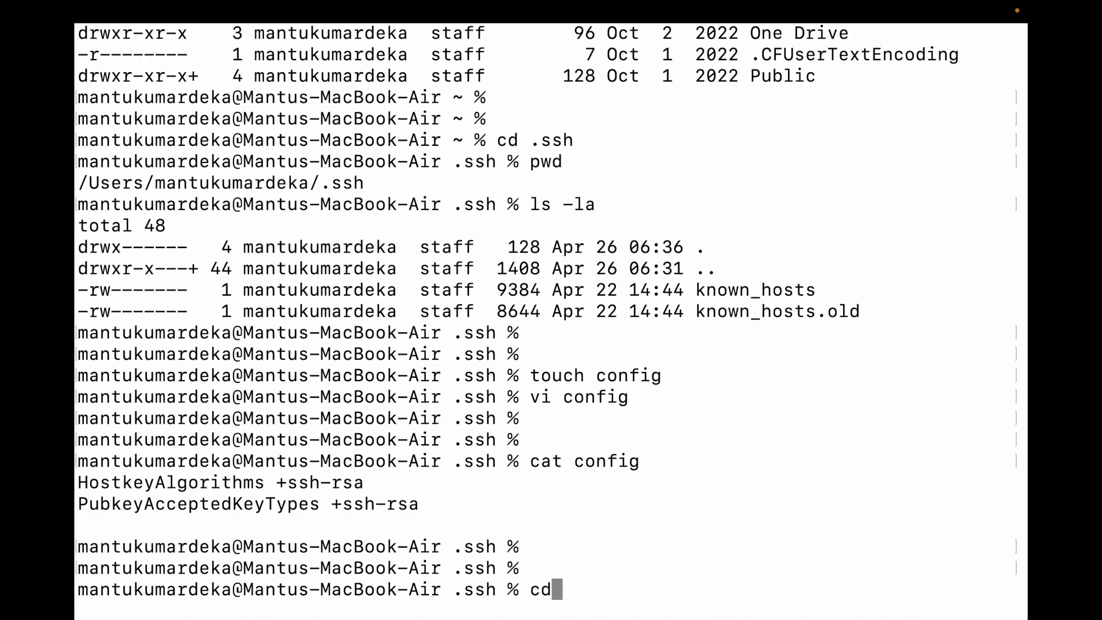
key("BackSpace")
key("BackSpace")
type("ssh cloudera@192.168.65.21")
key("Return")
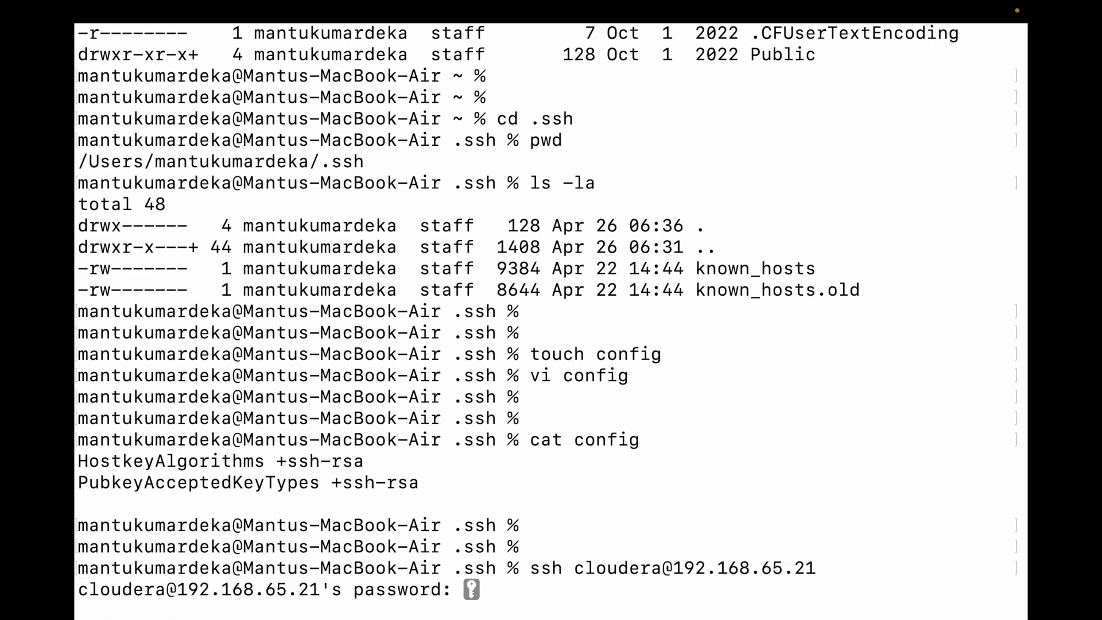
Log in with the password, then run pwd showing /home/cloudera and ip add showing 192.168.65.21
key("Return")
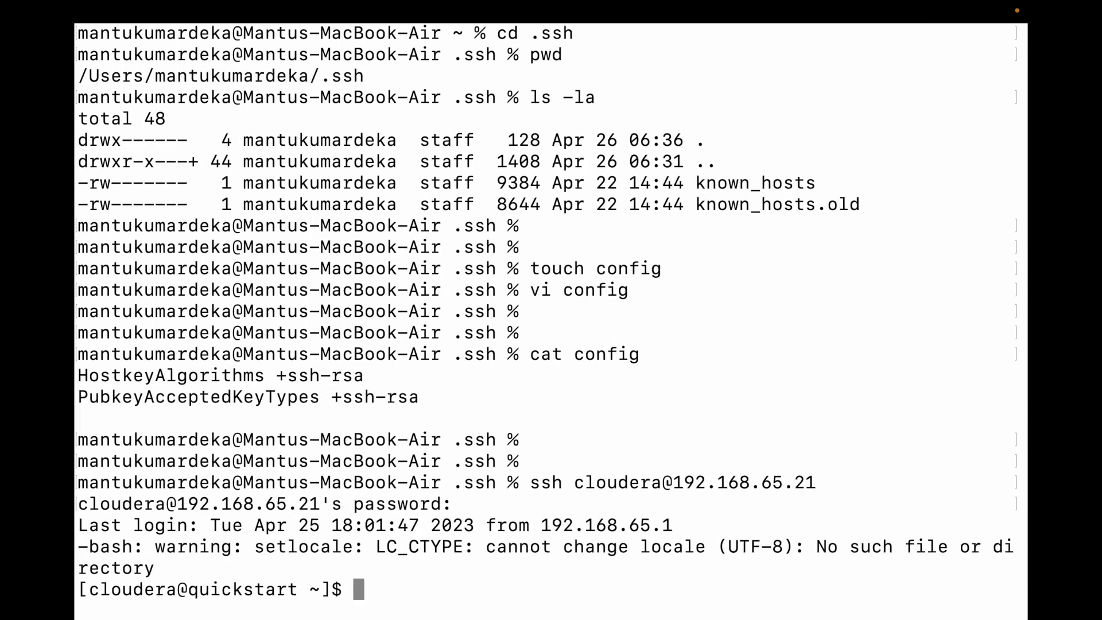
key("Return")
key("Return")
type("pw")
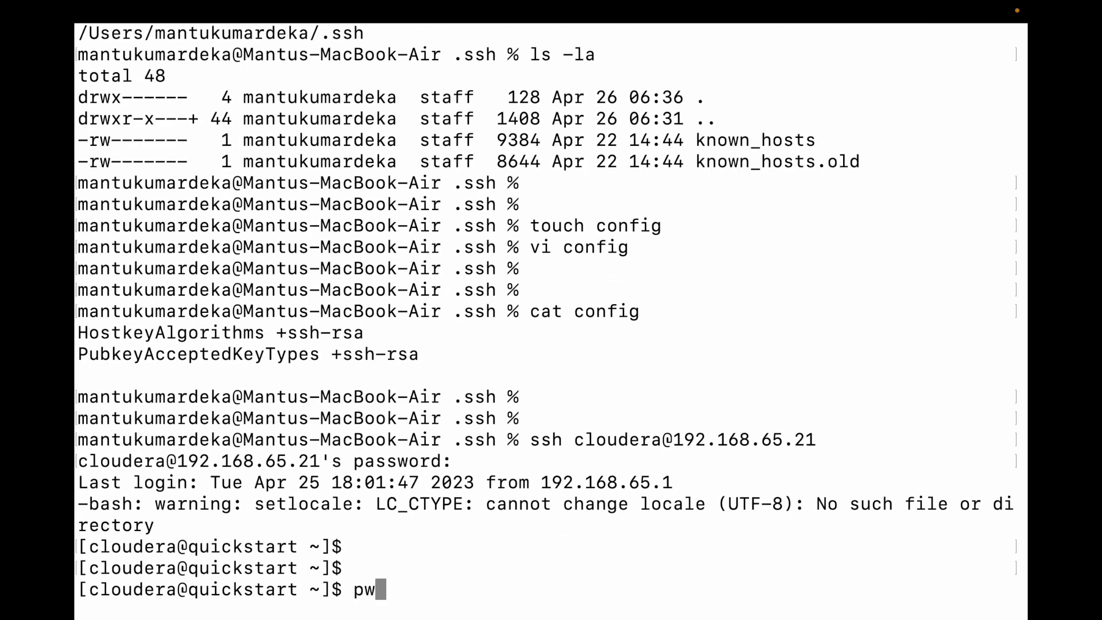
type("d")
key("Return")
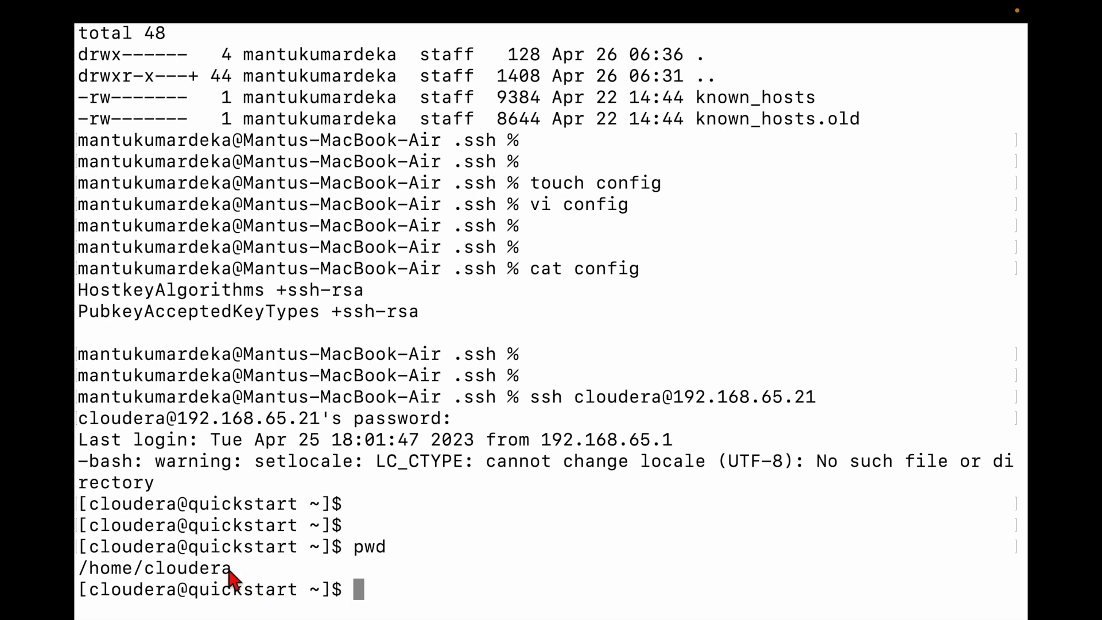
type("ip a")
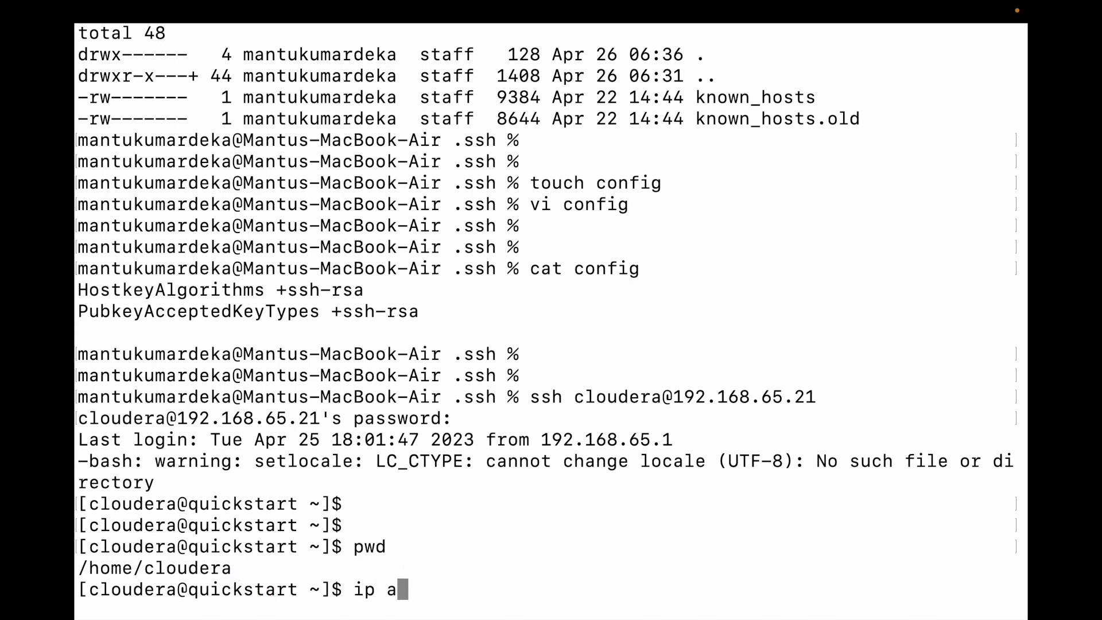
type("dd")
key("Return")
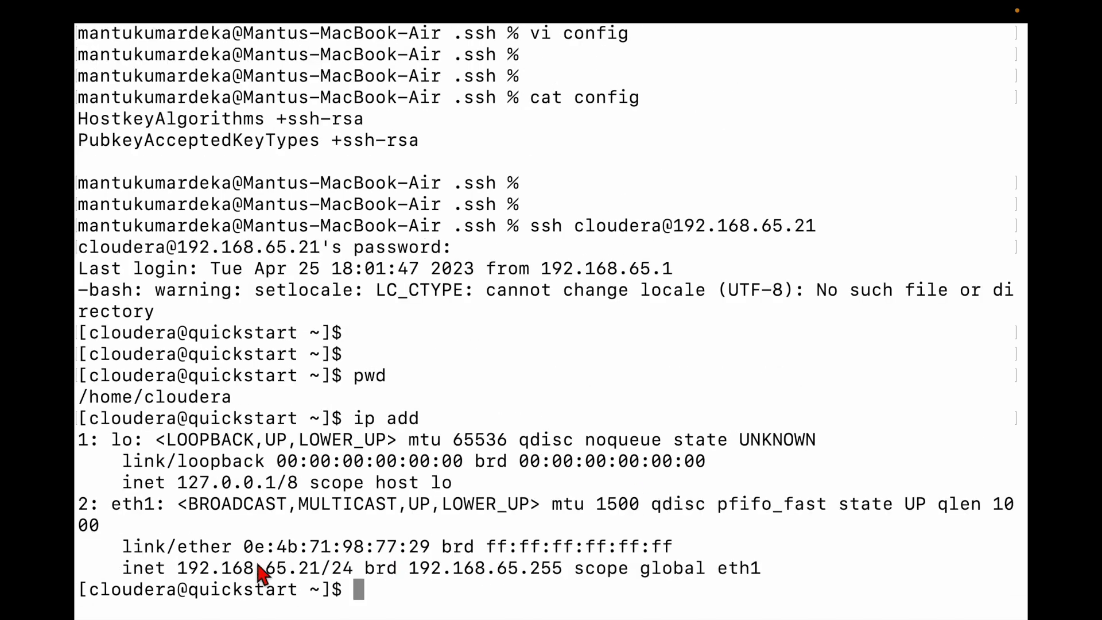
double_click(248, 569)
In the UTM Cloudera window run ip add and highlight the address 192.168.65.21/24
key("ctrl+Up")
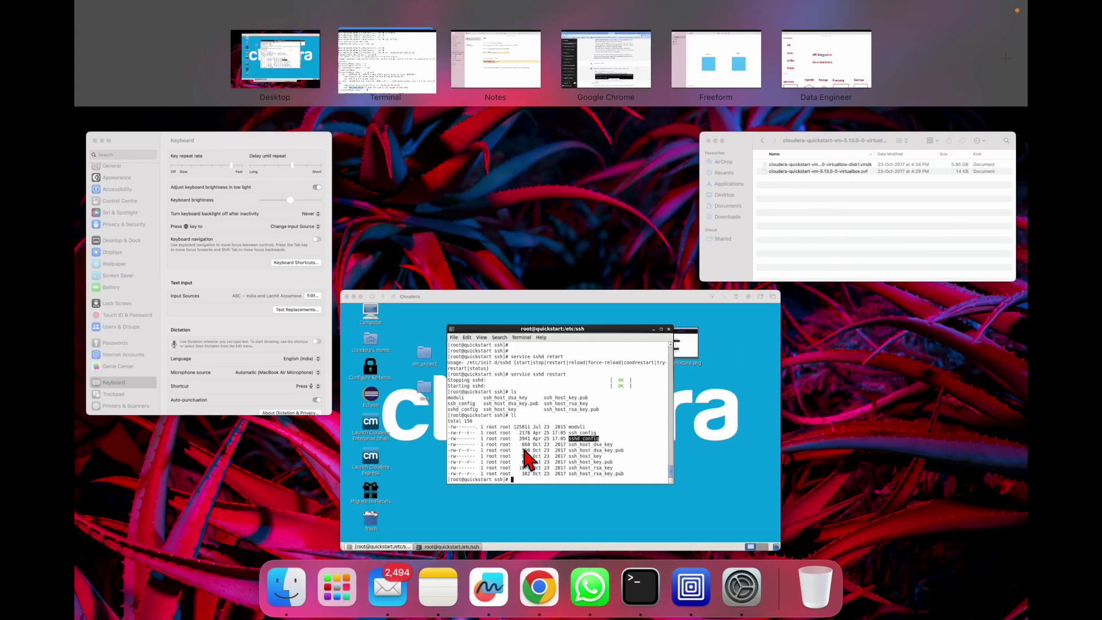
left_click(615, 394)
type("i")
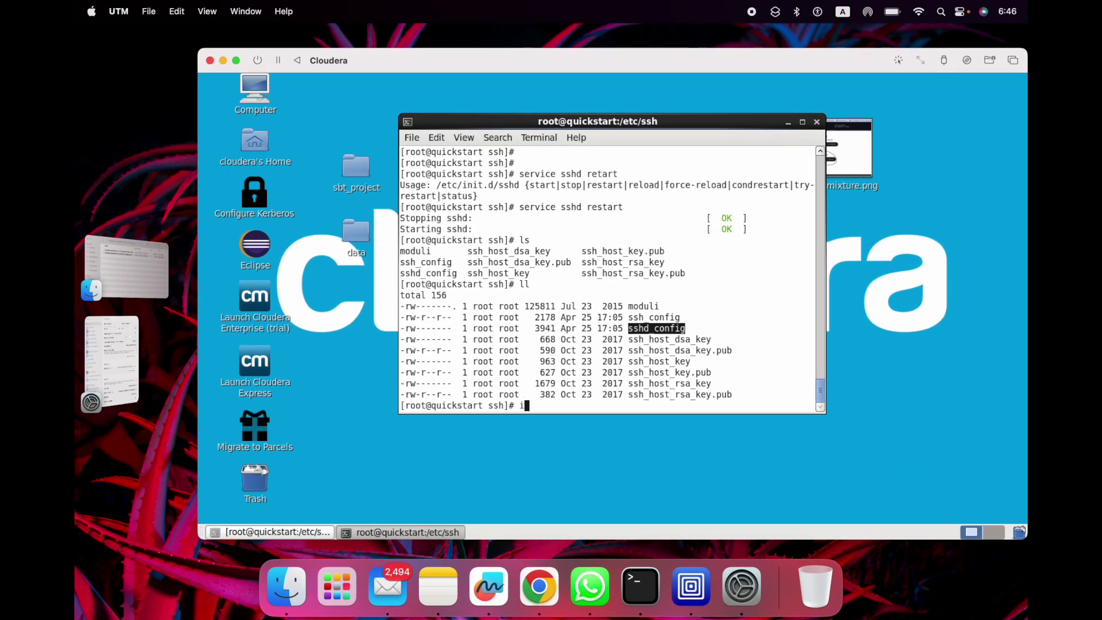
type("p add")
key("Return")
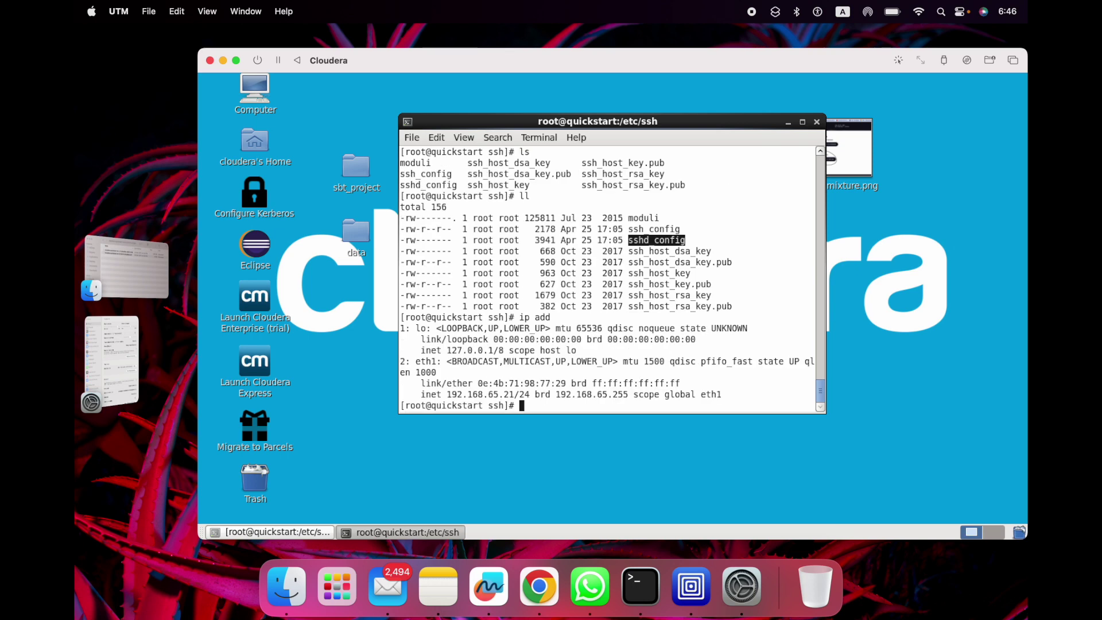
double_click(496, 393)
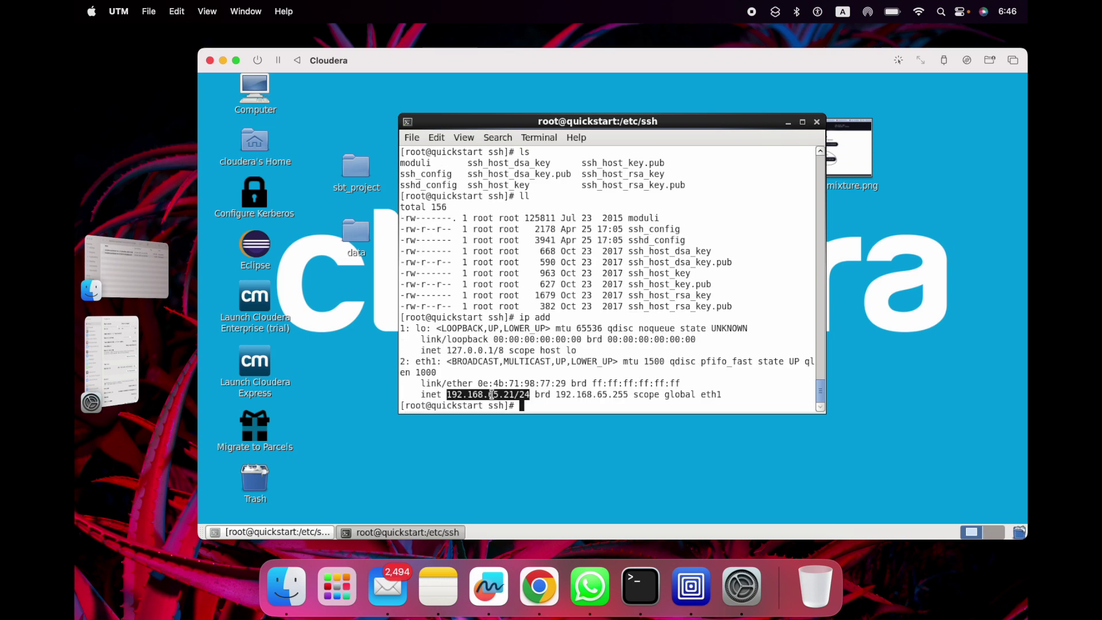
Minimize the Cloudera VM window and return to the Mac terminal session
left_click(223, 62)
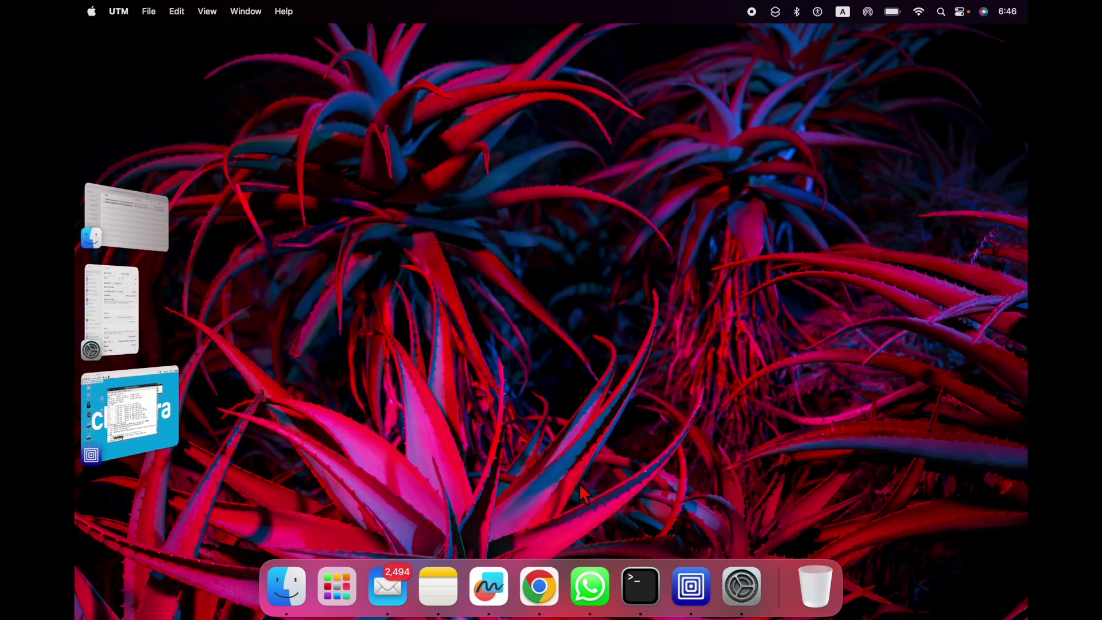
left_click(640, 584)
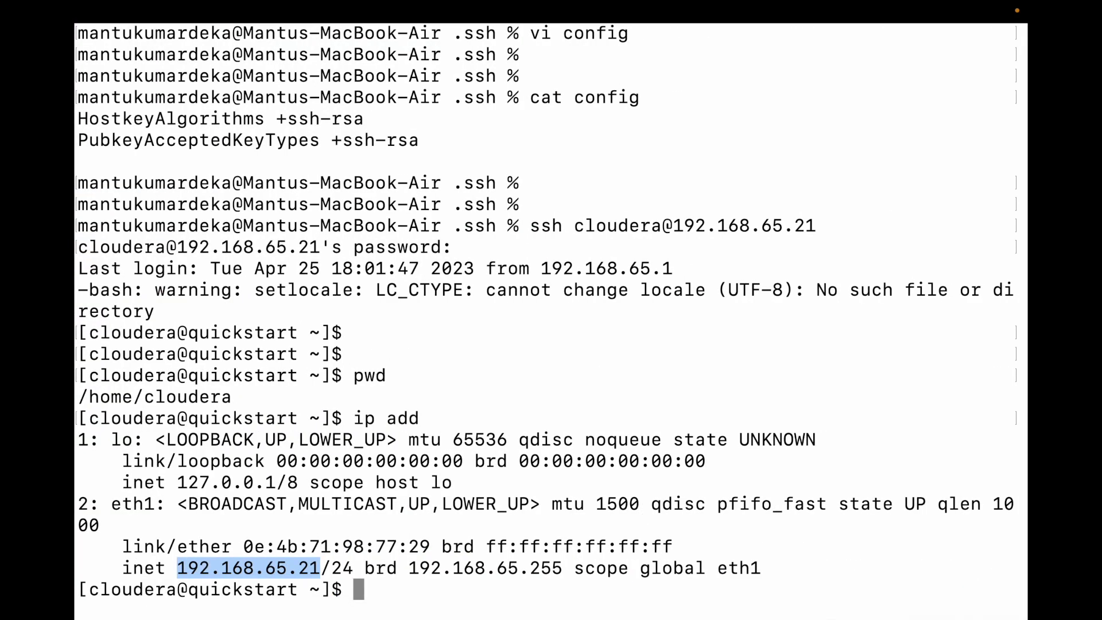
Run exit at the Cloudera prompt to close the SSH connection to 192.168.65.21
key("Return")
key("Return")
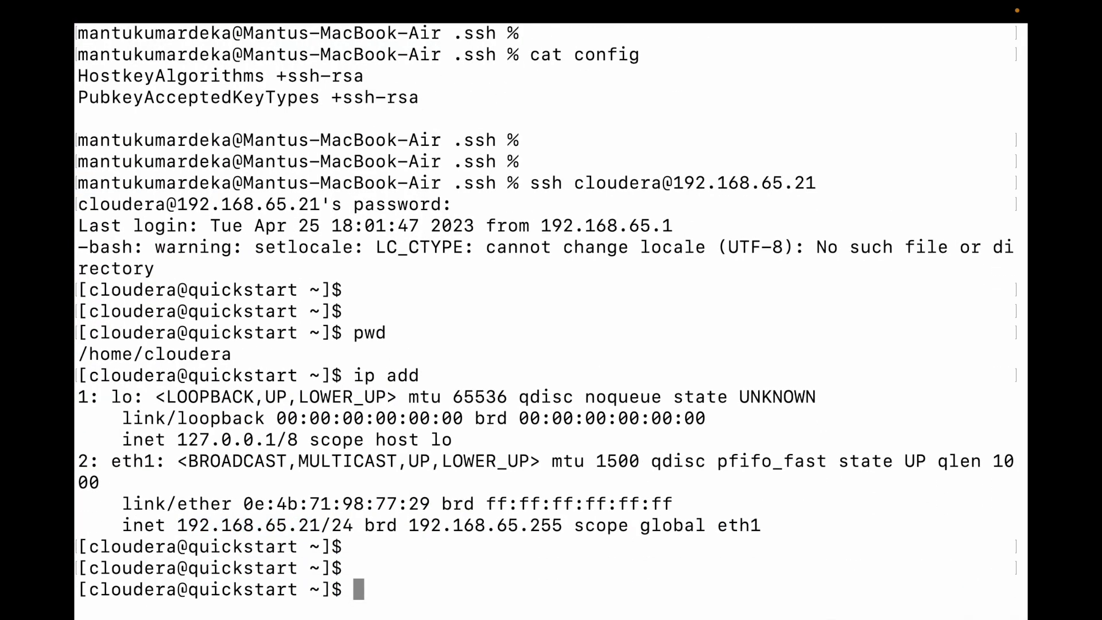
type("ip add")
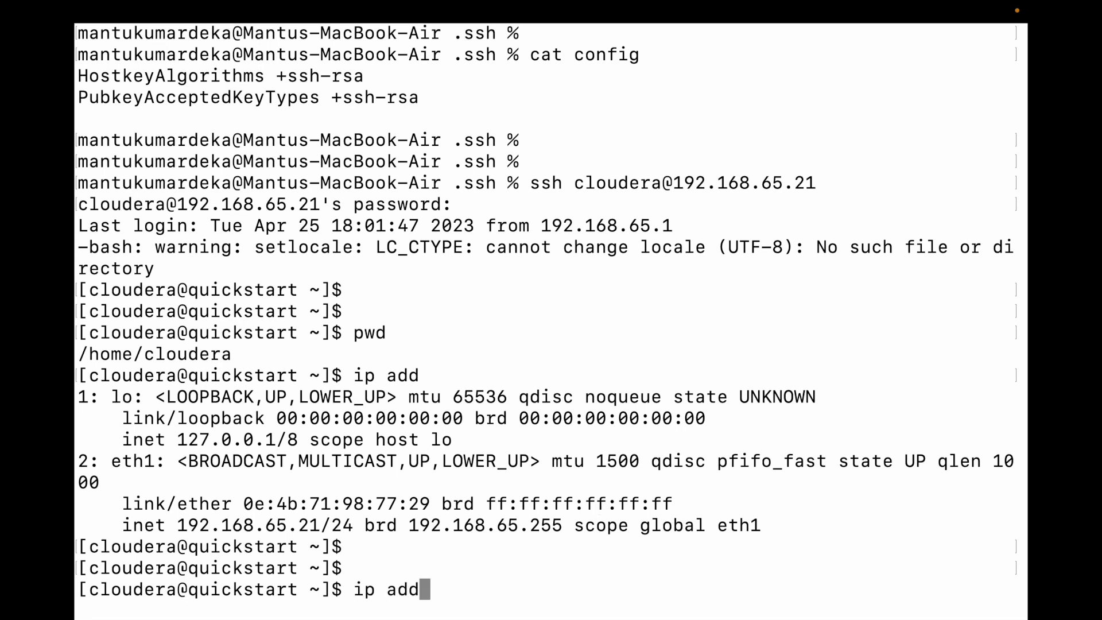
key("BackSpace")
key("BackSpace")
key("BackSpace")
key("BackSpace")
key("BackSpace")
key("BackSpace")
type("exi")
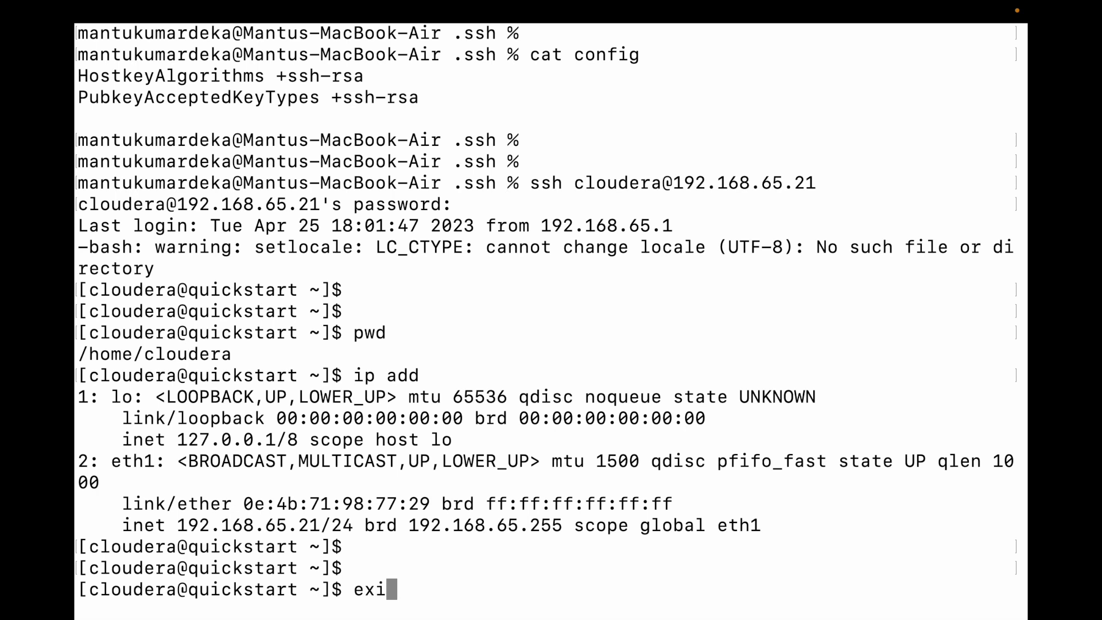
type("t")
key("Return")
key("Return")
key("Return")
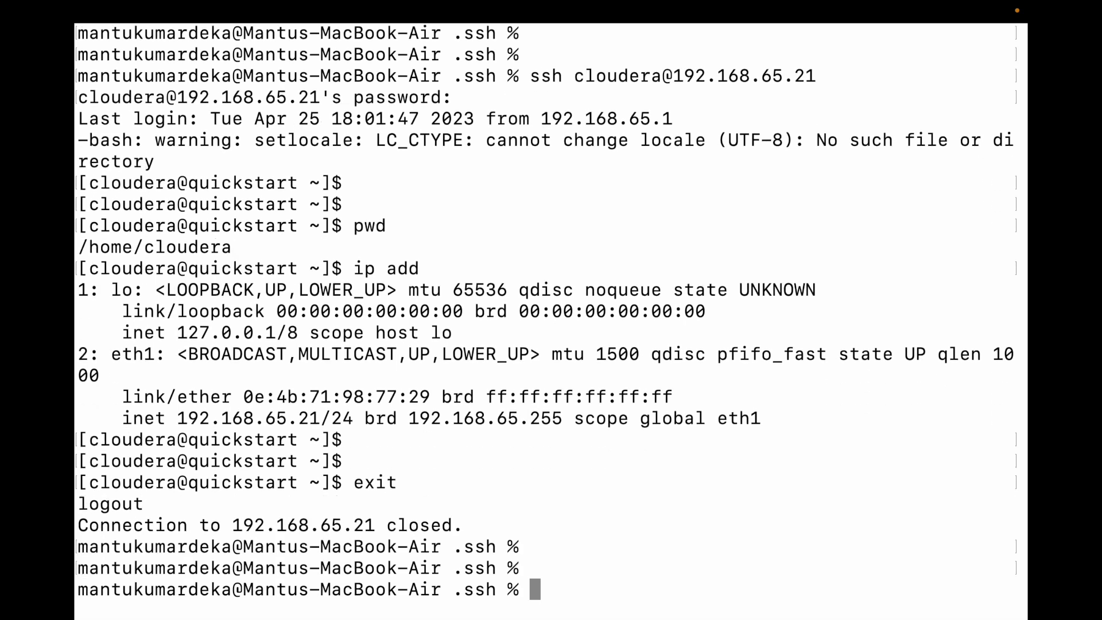
key("ctrl+Up")
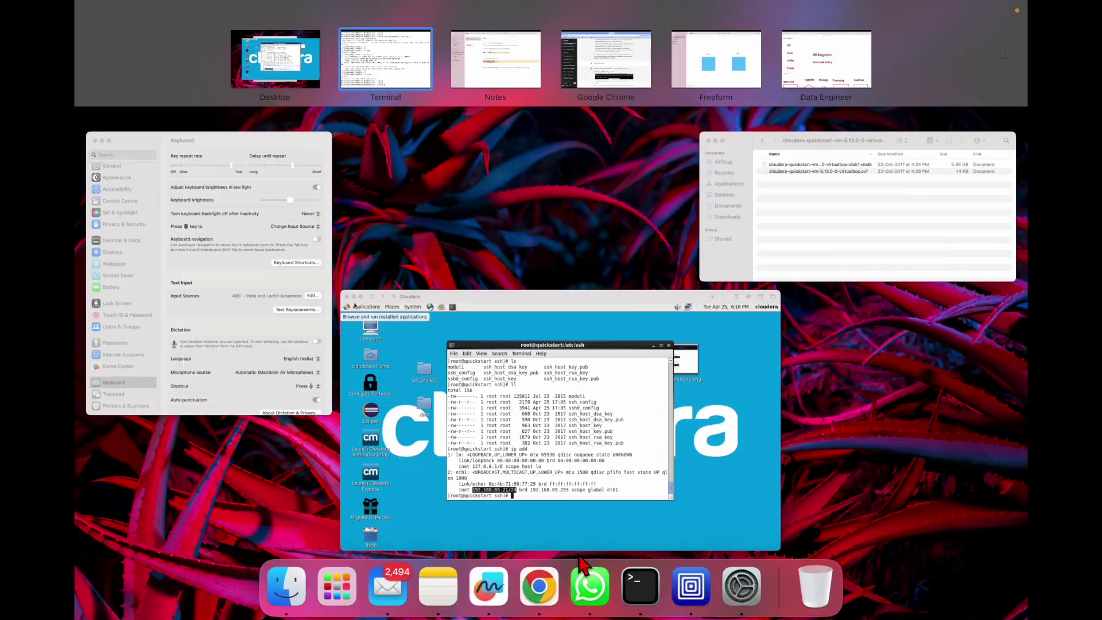
Copy the ssh -oHostKeyAlgorithms=+ssh-dss line from the Linux note
left_click(435, 585)
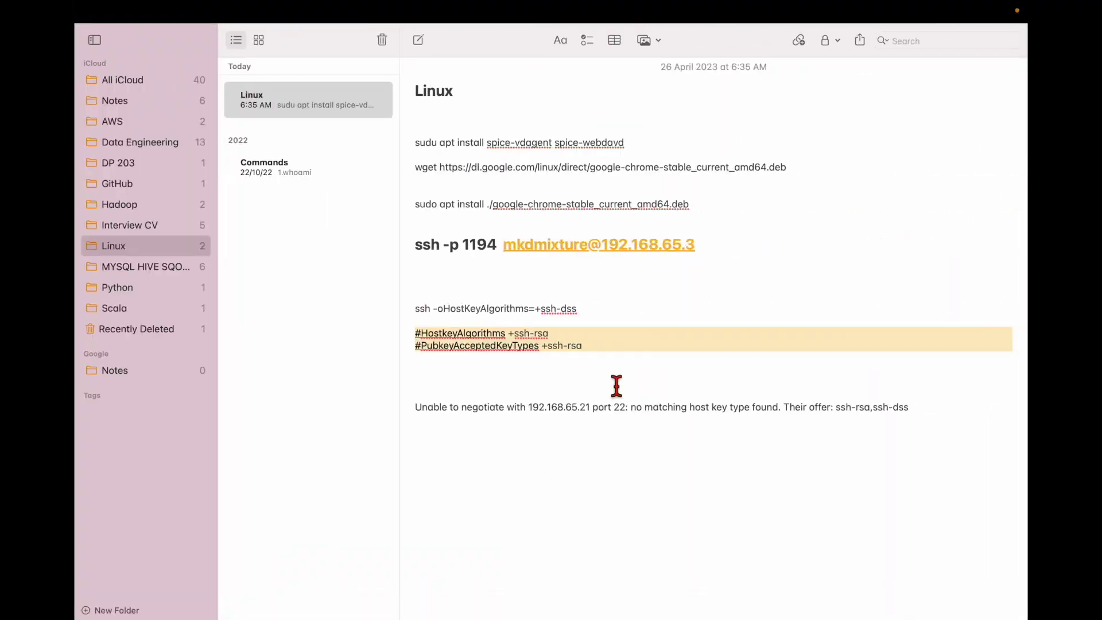
left_click(642, 336)
left_click_drag(592, 315, 419, 318)
key("super+c")
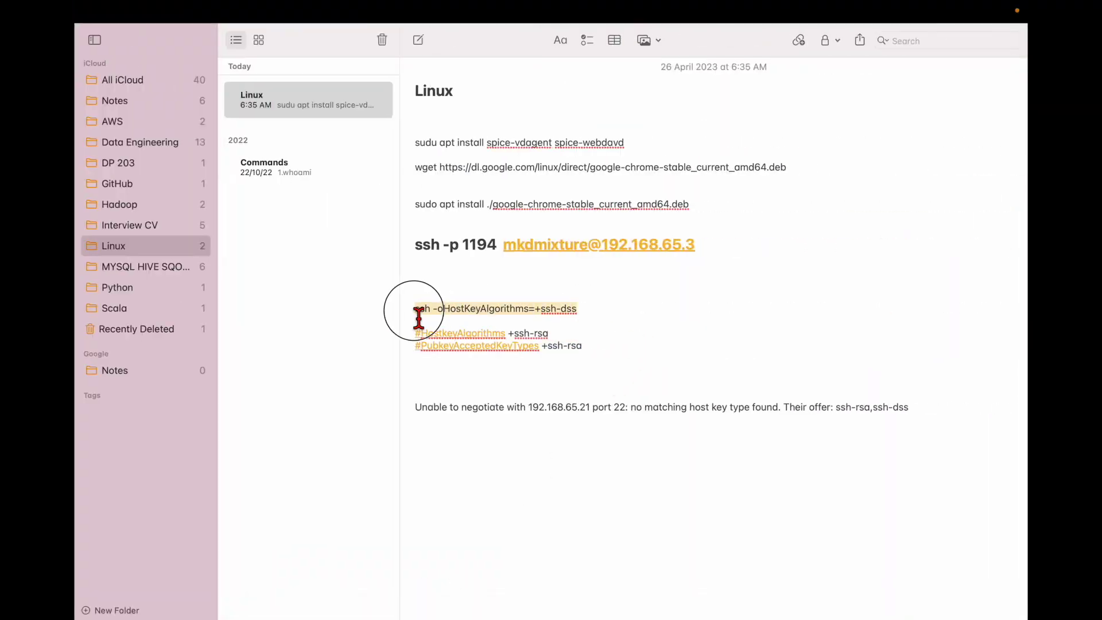
key("ctrl+Up")
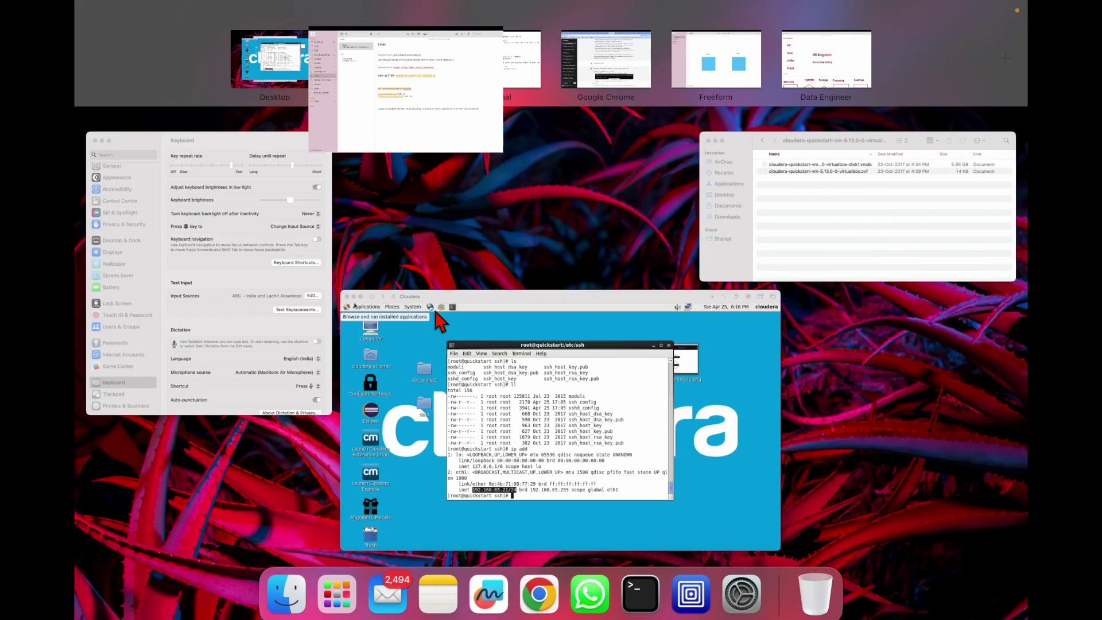
Paste the ssh -oHostKeyAlgorithms=+ssh-dss command at the Mac terminal's .ssh prompt
left_click(583, 487)
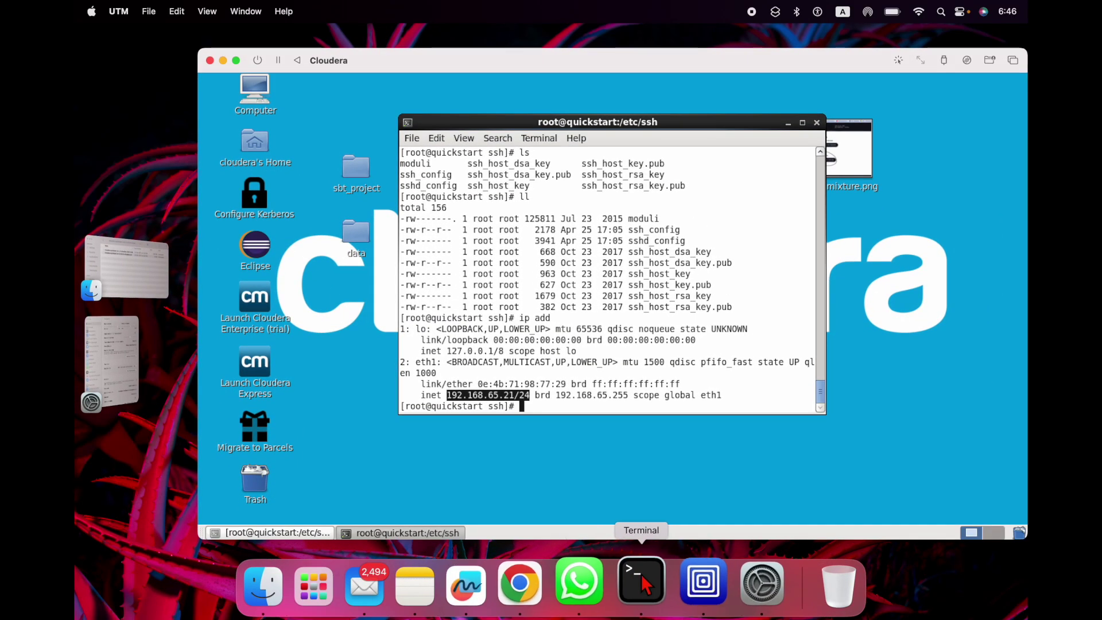
left_click(641, 581)
key("super+v")
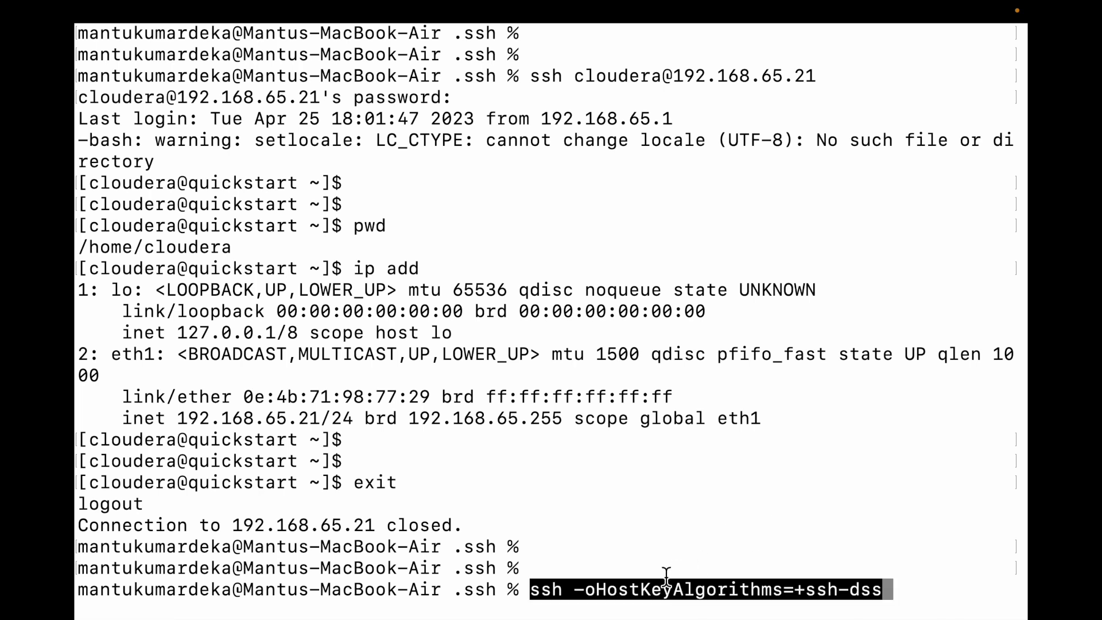
Complete the command as ssh -oHostKeyAlgorithms=+ssh-dss user@IPADDRESS and highlight it
double_click(580, 592)
left_click(609, 599)
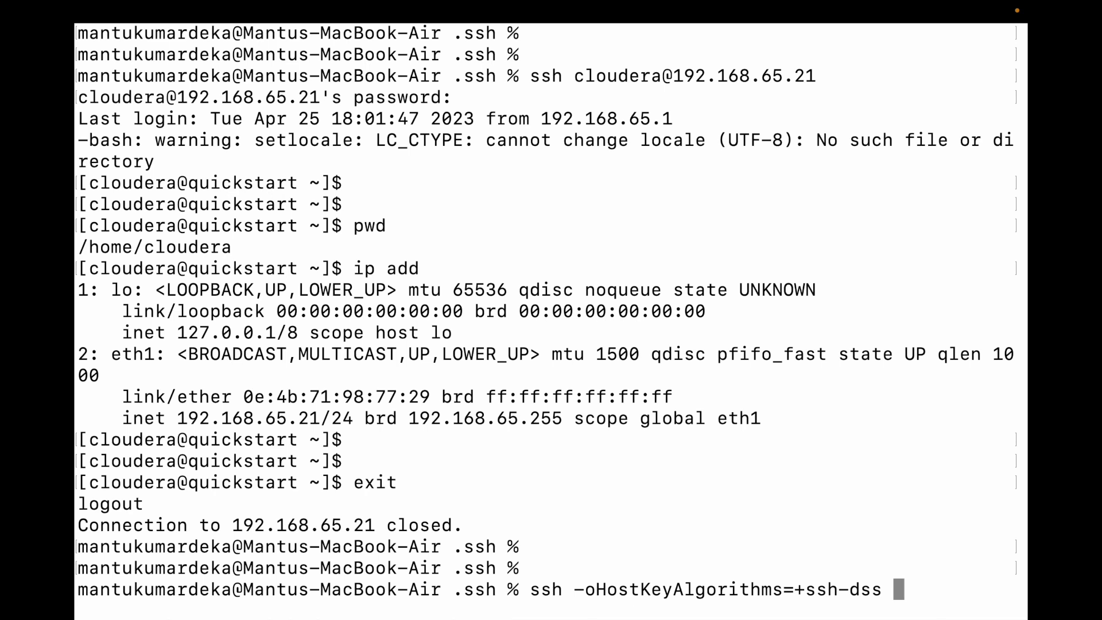
type("user")
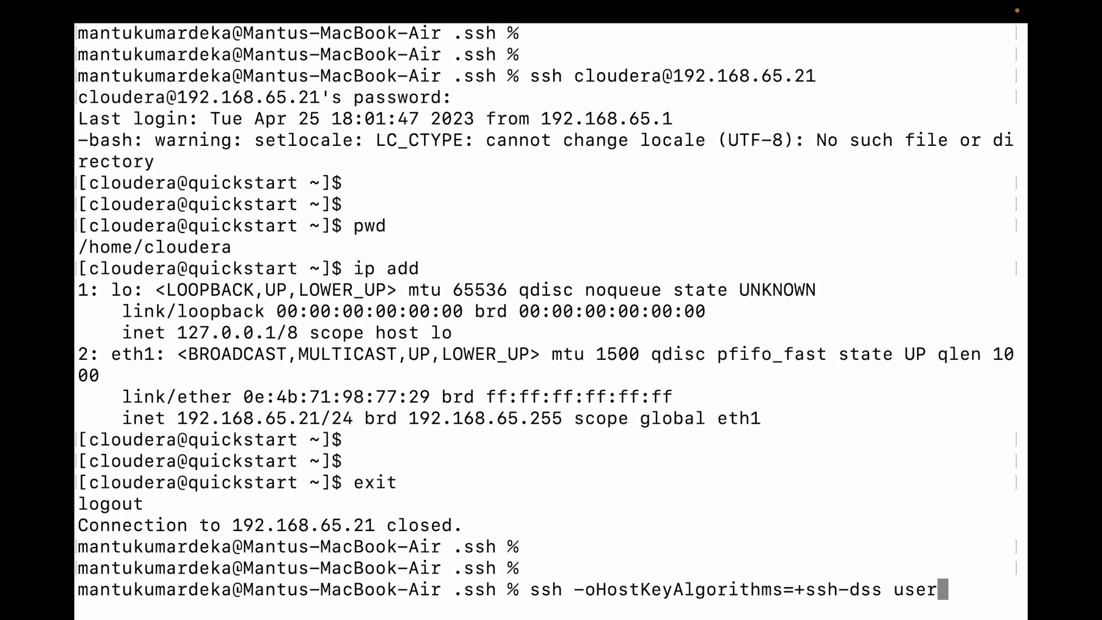
type("@1")
key("BackSpace")
type("IP")
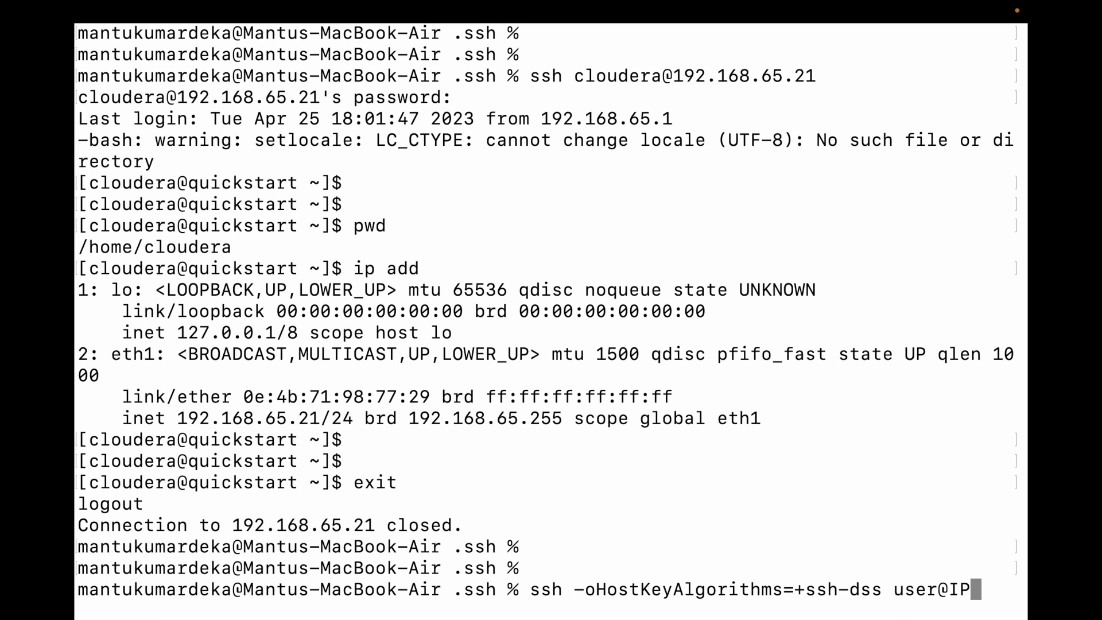
type("ADDRESS")
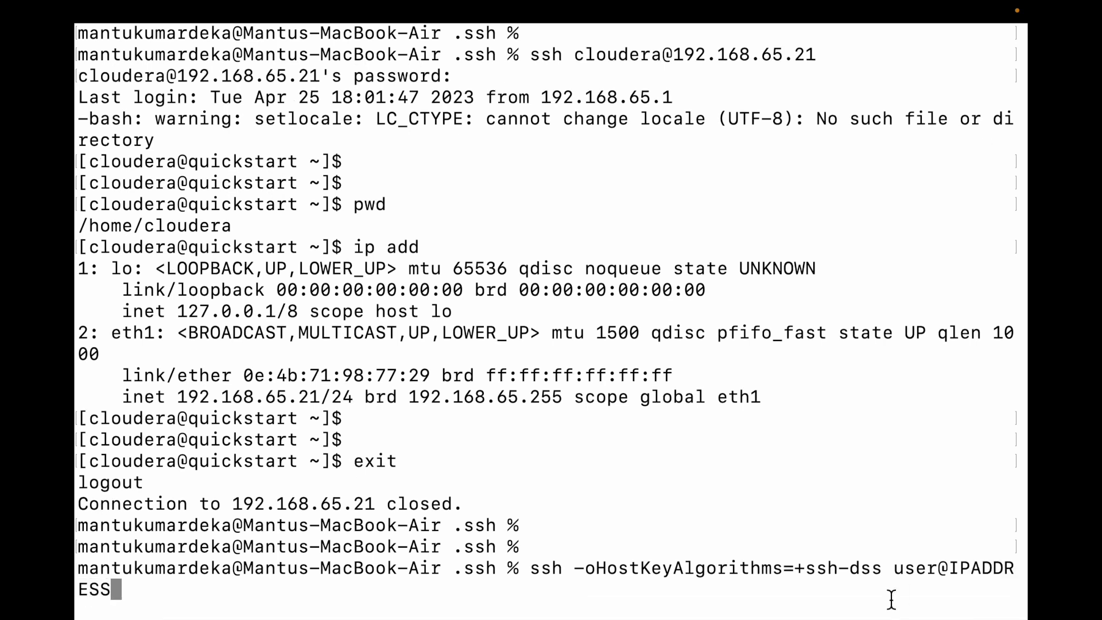
mouse_move(530, 568)
left_mouse_down()
mouse_move(885, 587)
mouse_move(1019, 569)
left_mouse_up()
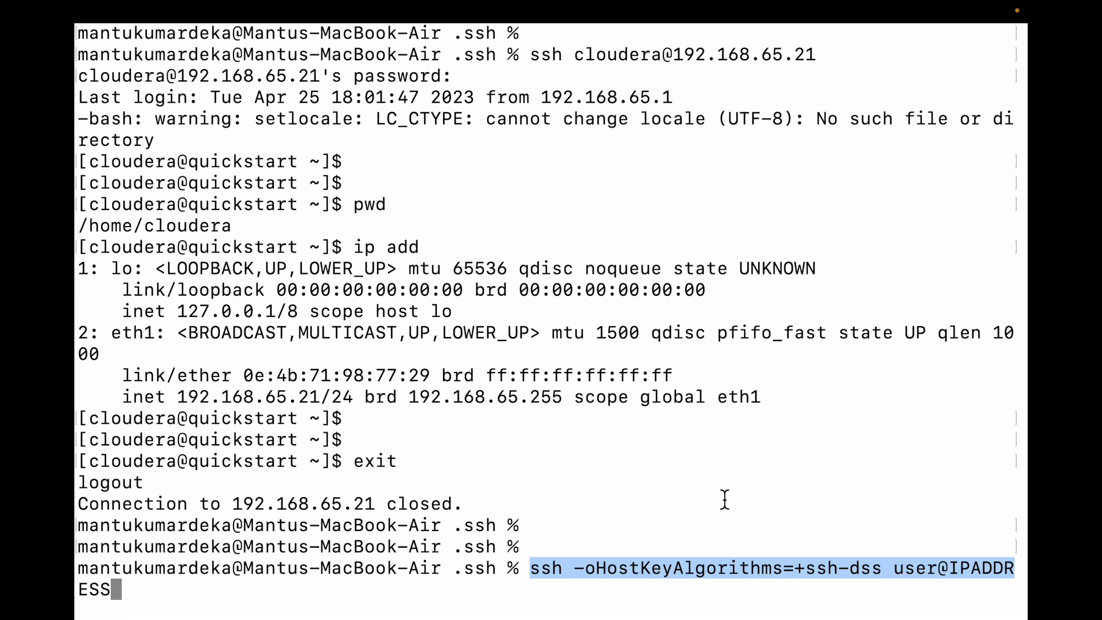
Erase the whole alternative ssh command, leaving the .ssh prompt empty
key("BackSpace")
key("BackSpace")
key("BackSpace")
key("BackSpace")
key("BackSpace")
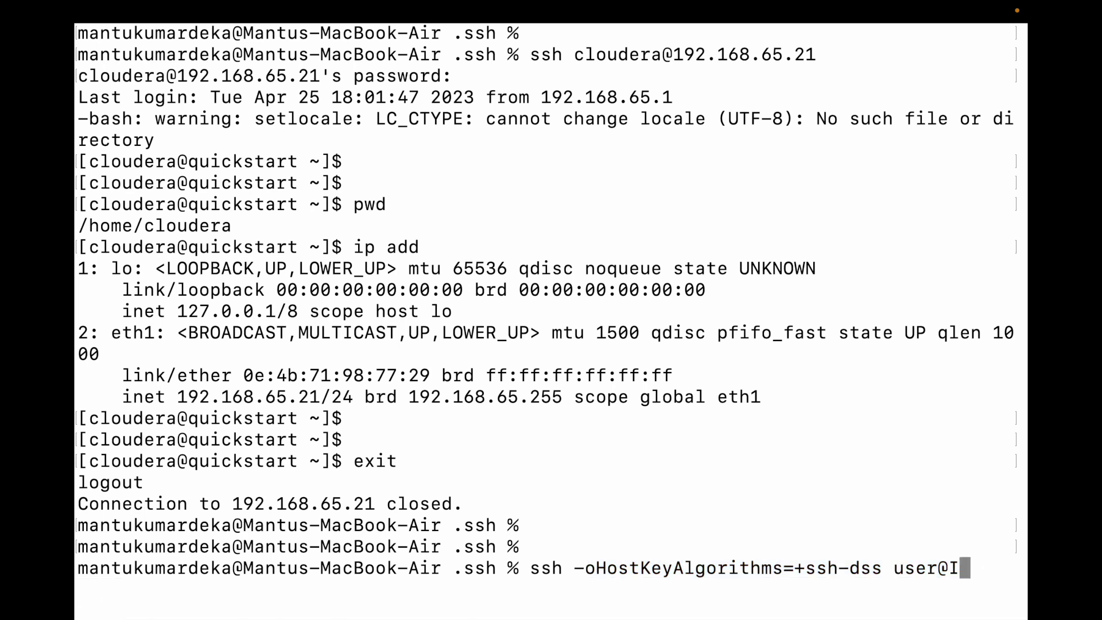
key("BackSpace")
key("BackSpace")
key("BackSpace")
key("BackSpace")
key("BackSpace")
key("BackSpace")
key("BackSpace")
key("BackSpace")
key("BackSpace")
key("BackSpace")
key("BackSpace")
key("BackSpace")
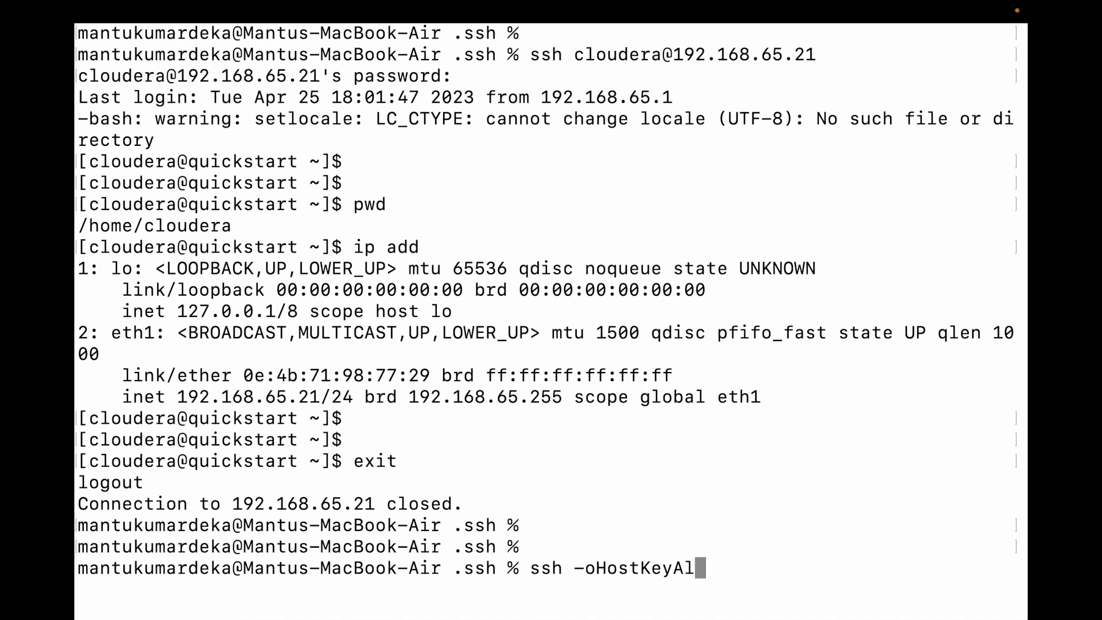
key("BackSpace")
key("BackSpace")
key("BackSpace")
key("BackSpace")
key("BackSpace")
key("BackSpace")
key("BackSpace")
key("BackSpace")
key("BackSpace")
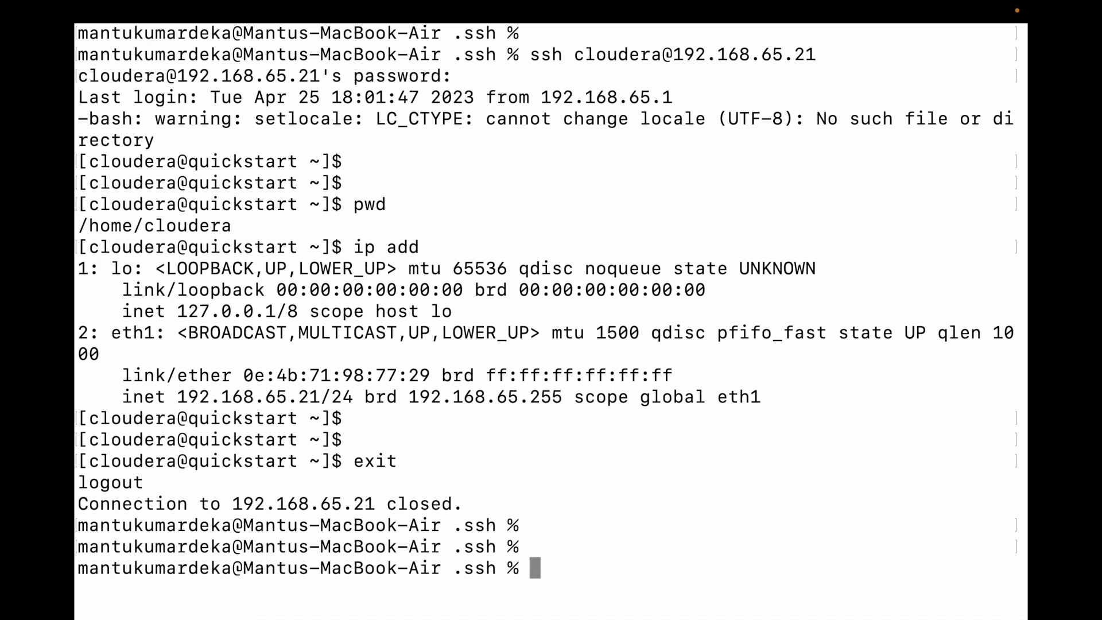